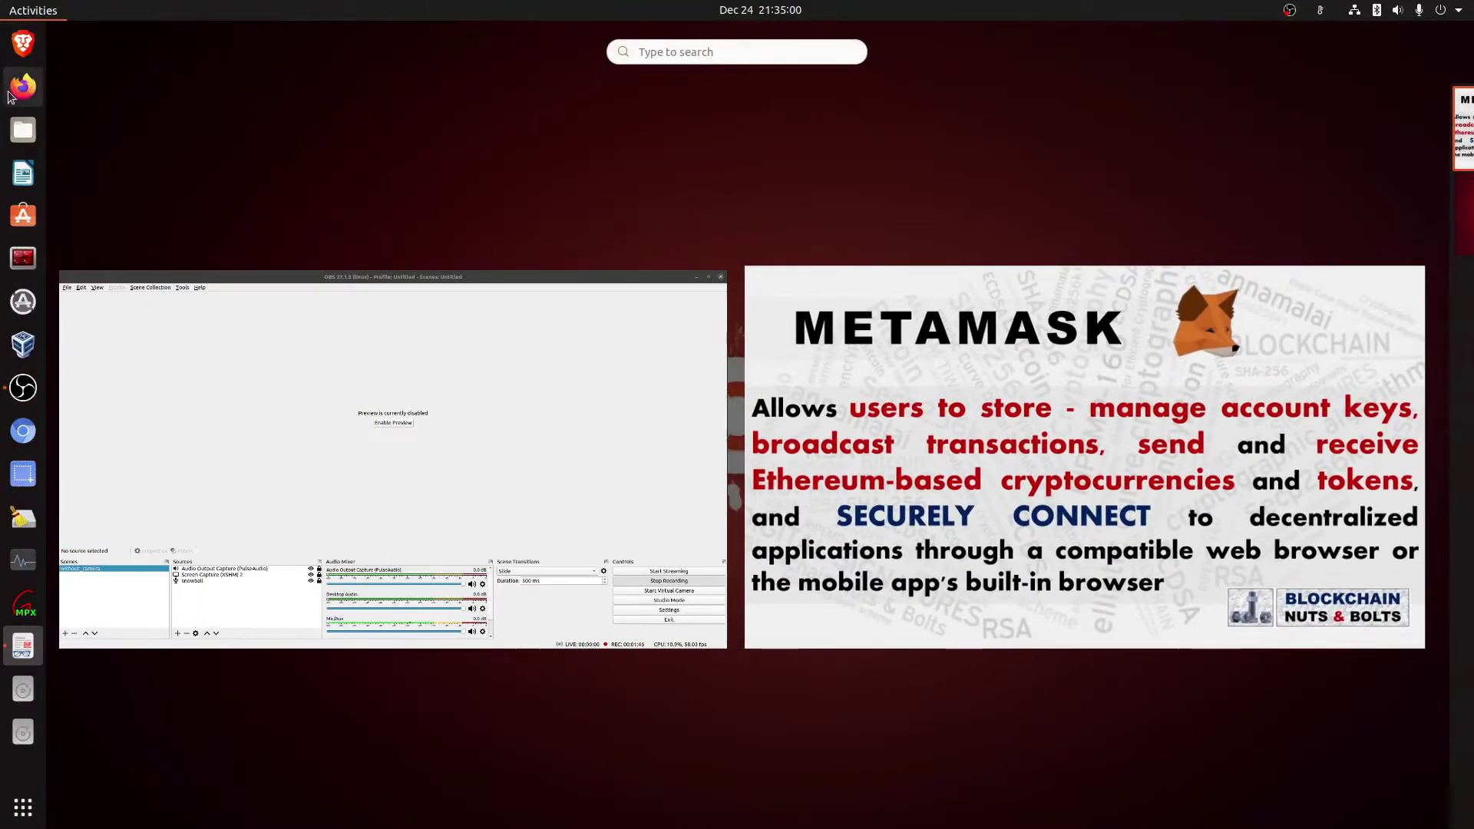
Open Firefox and search the add-ons site for MetaMask.
left_click(23, 86)
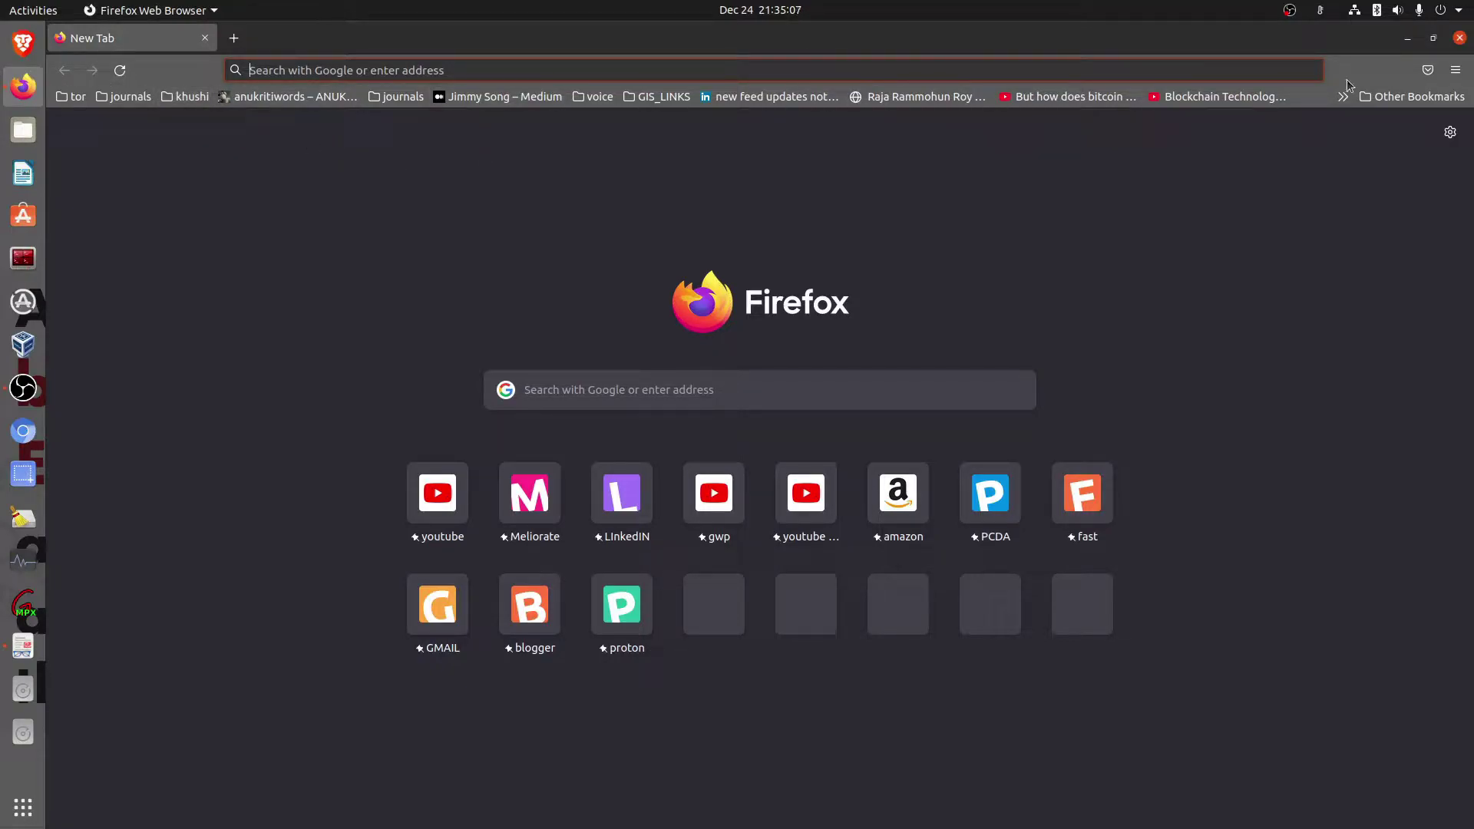
left_click(1061, 71)
type("metamask")
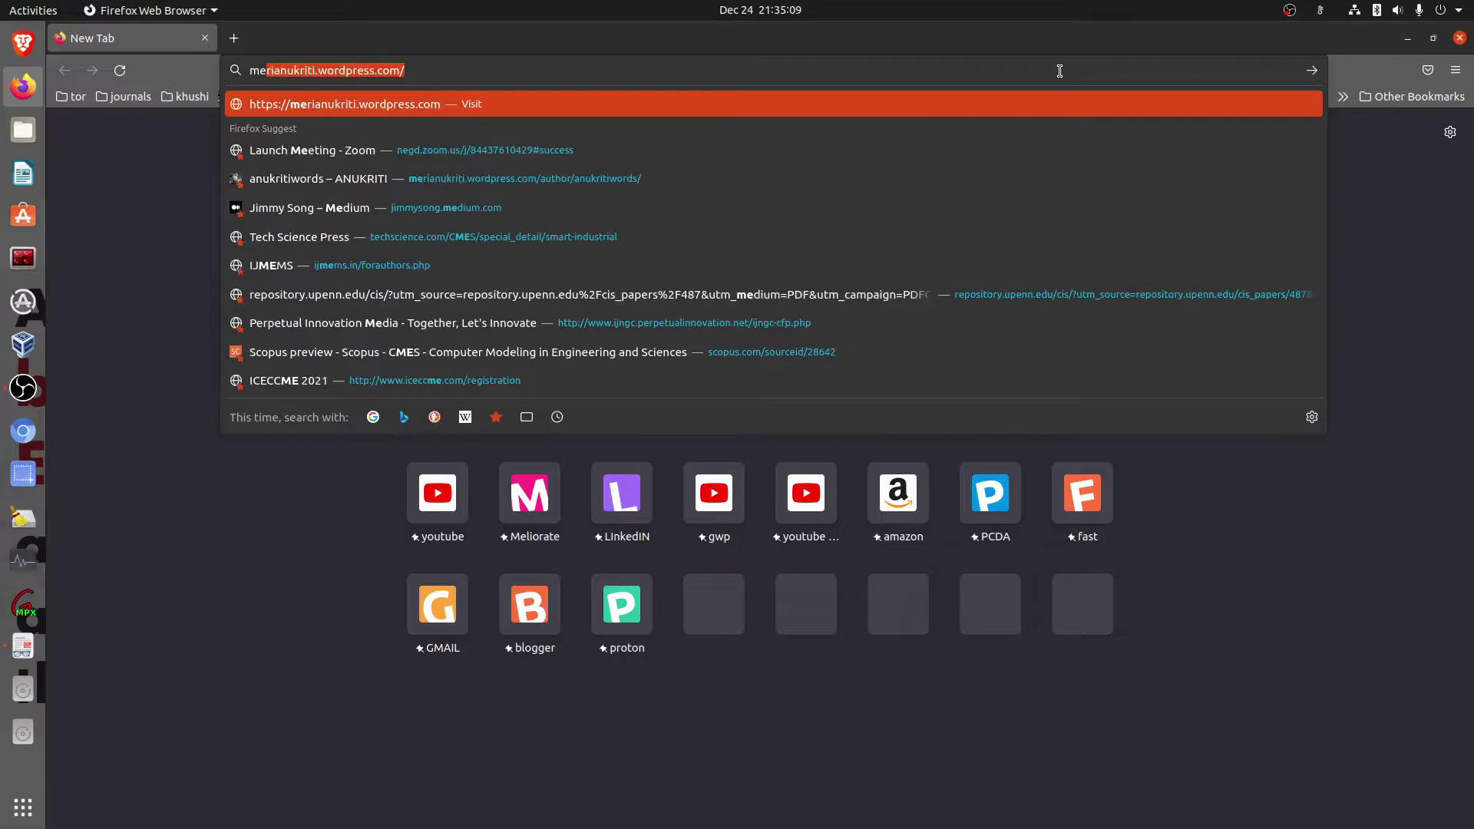
key("Return")
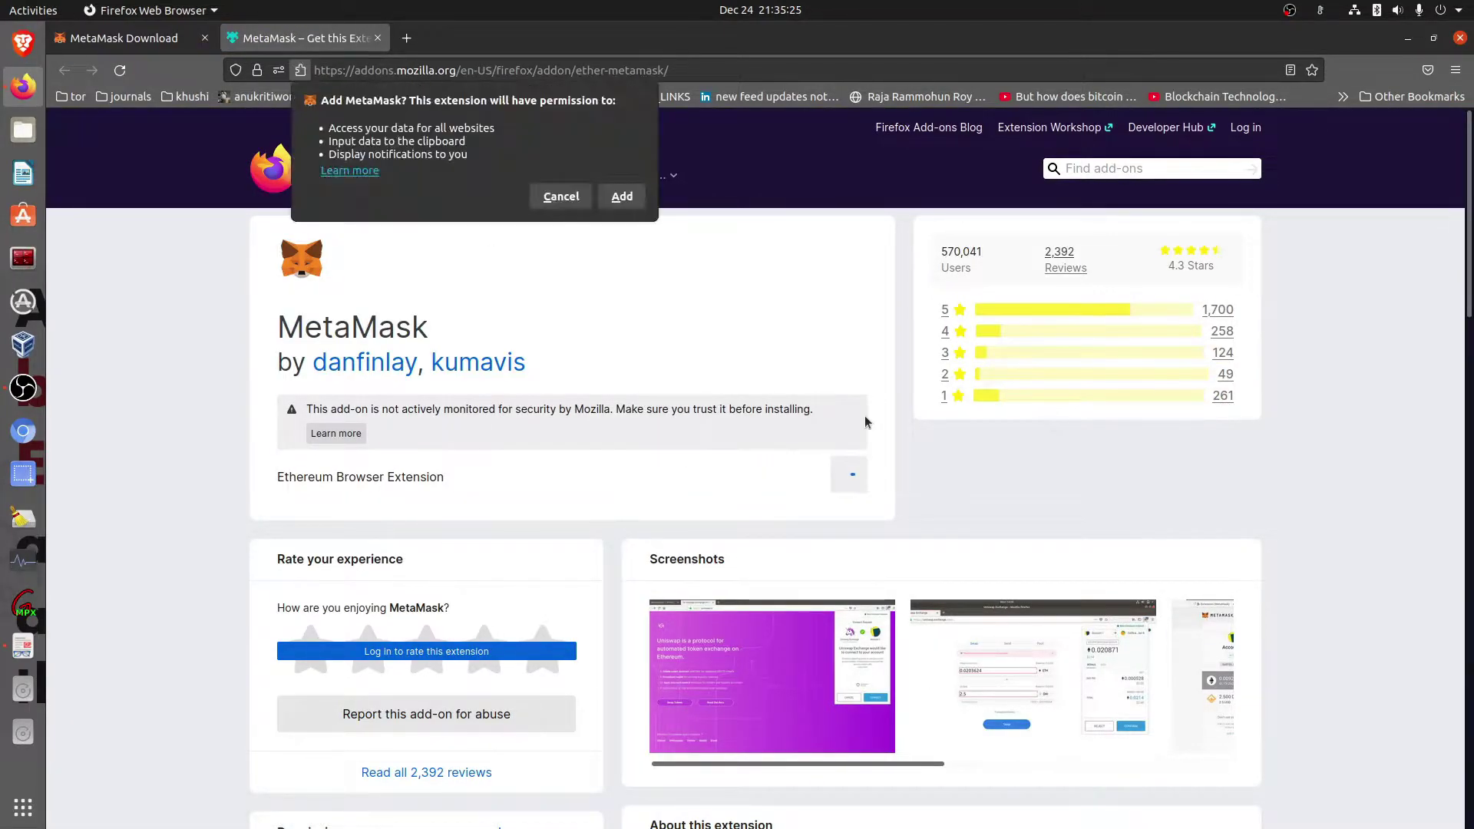
Install the MetaMask add-on, dismiss the notice, and launch it from the toolbar.
left_click(622, 195)
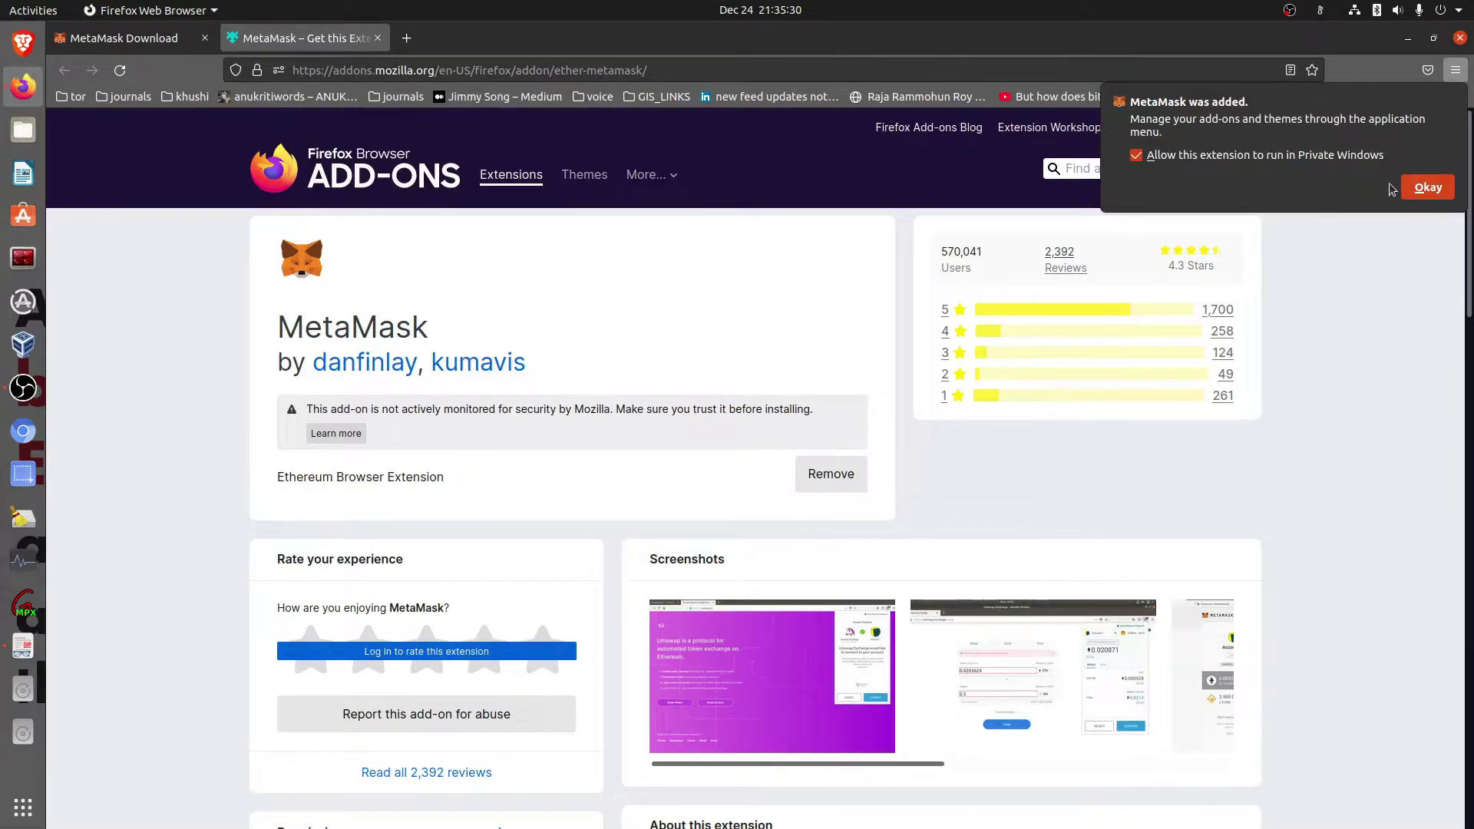
left_click(1427, 187)
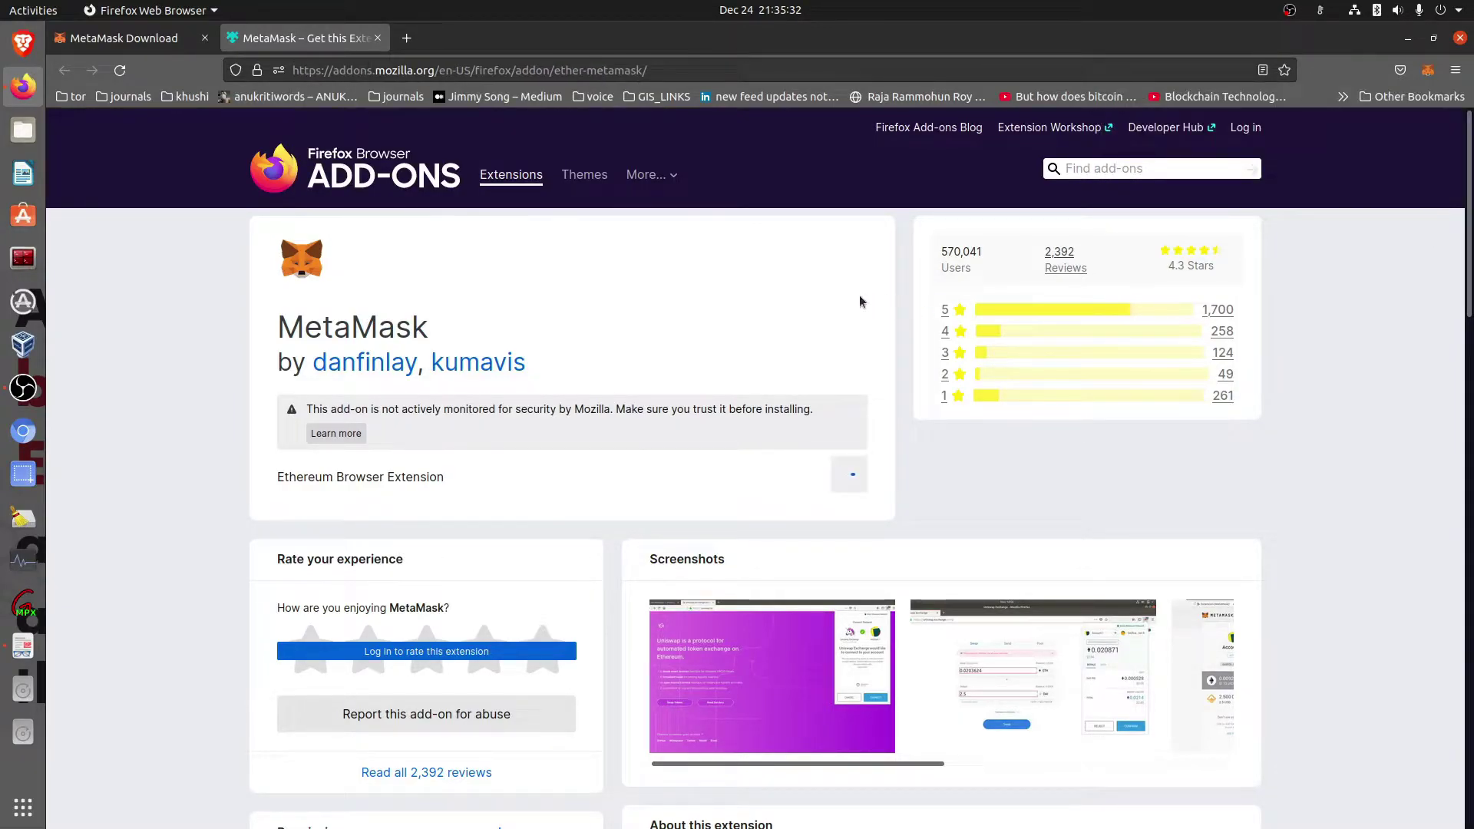
left_click(1428, 76)
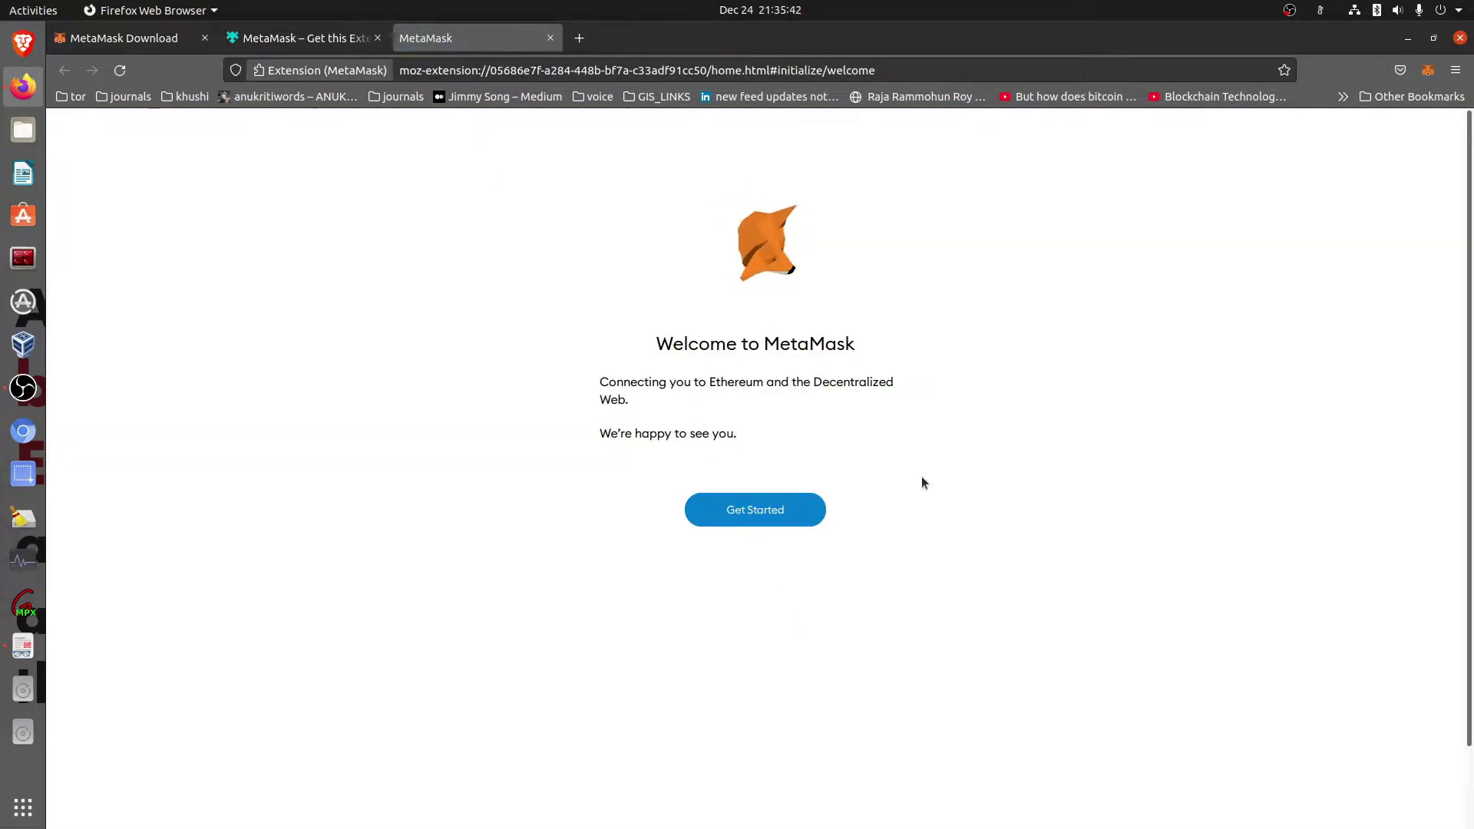
Zoom the welcome page, start setup, and choose Create a Wallet.
key("ctrl+plus")
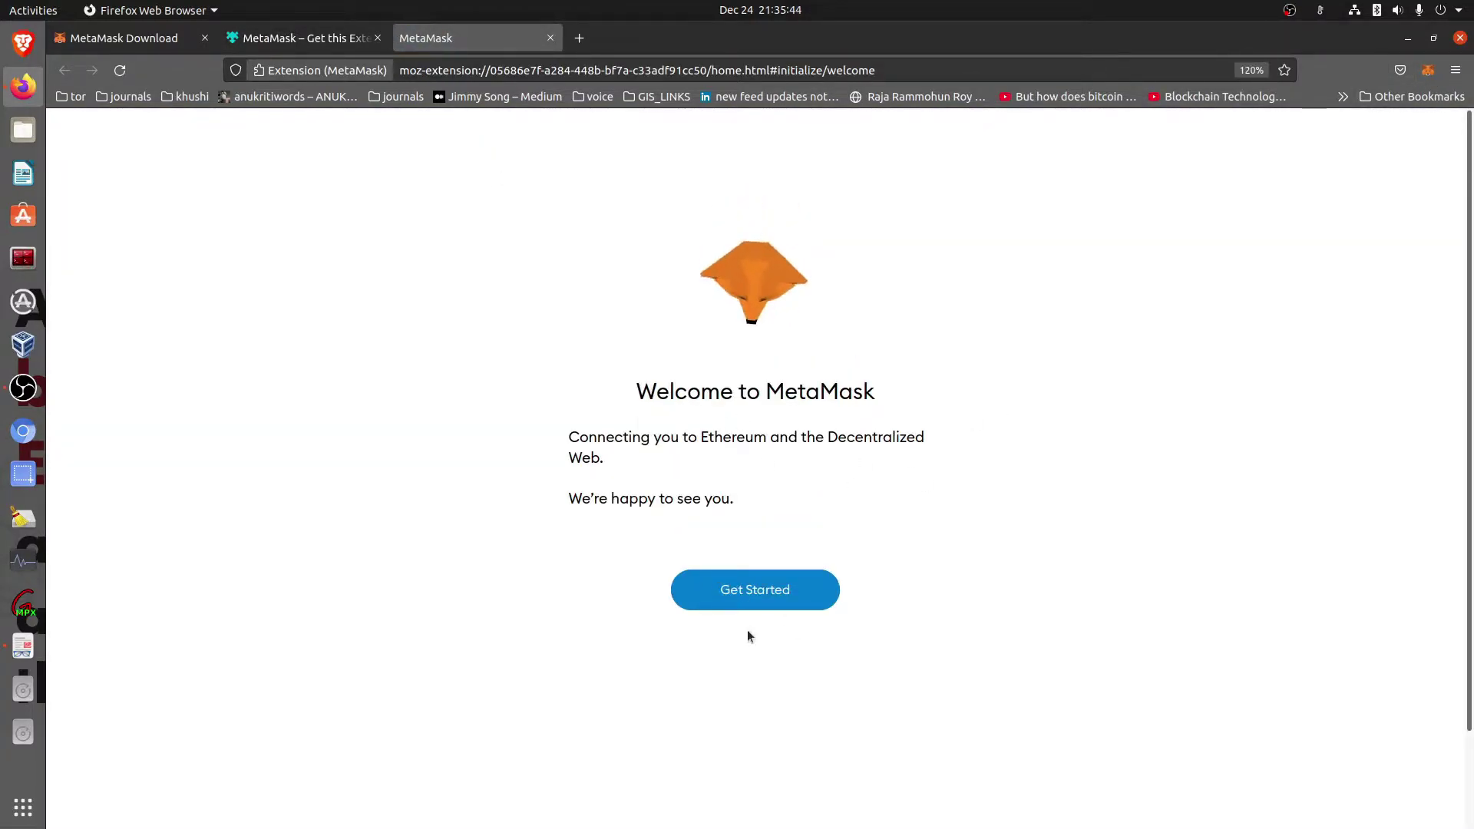
left_click(763, 593)
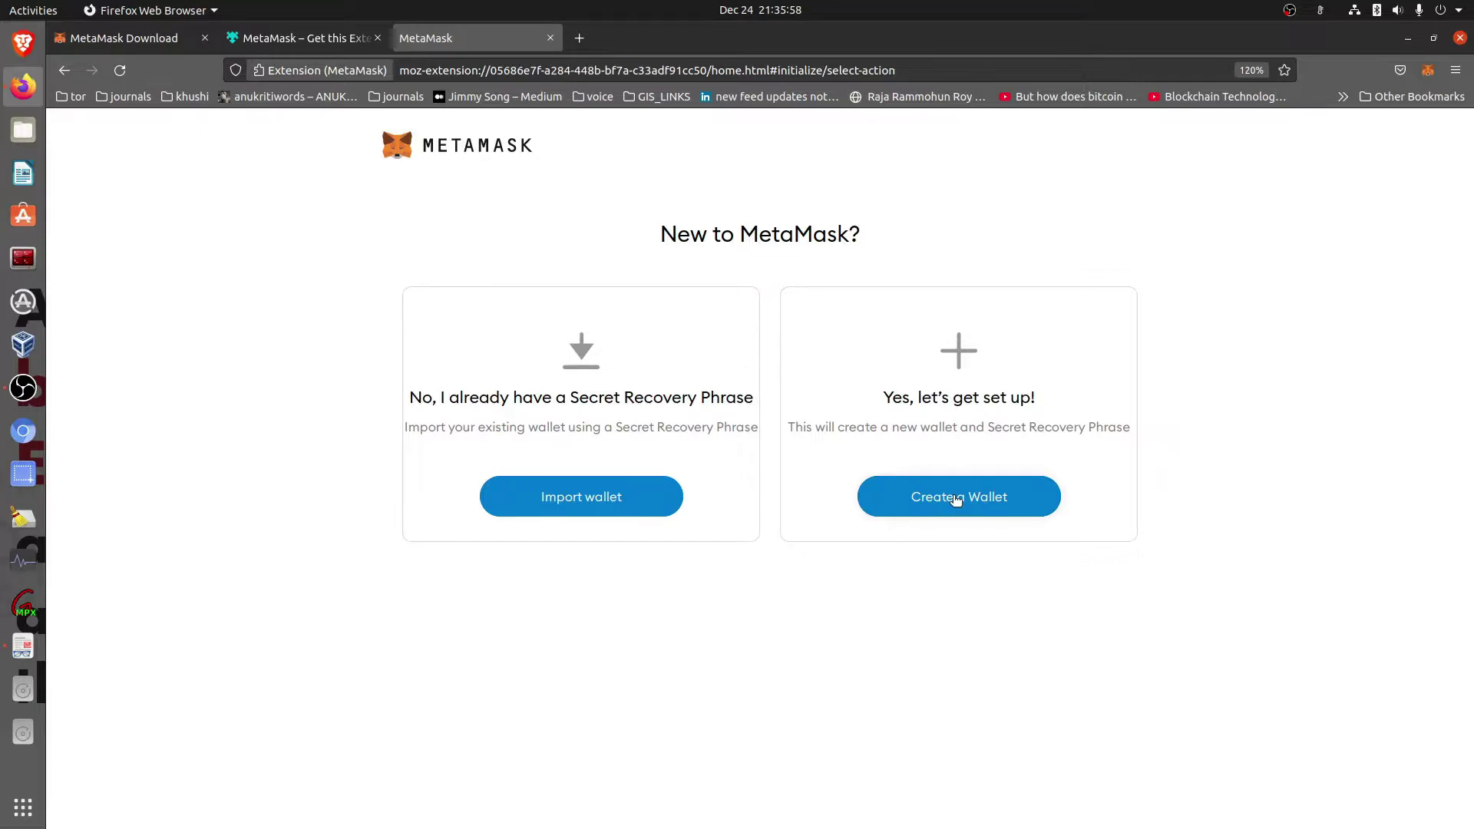
left_click(956, 499)
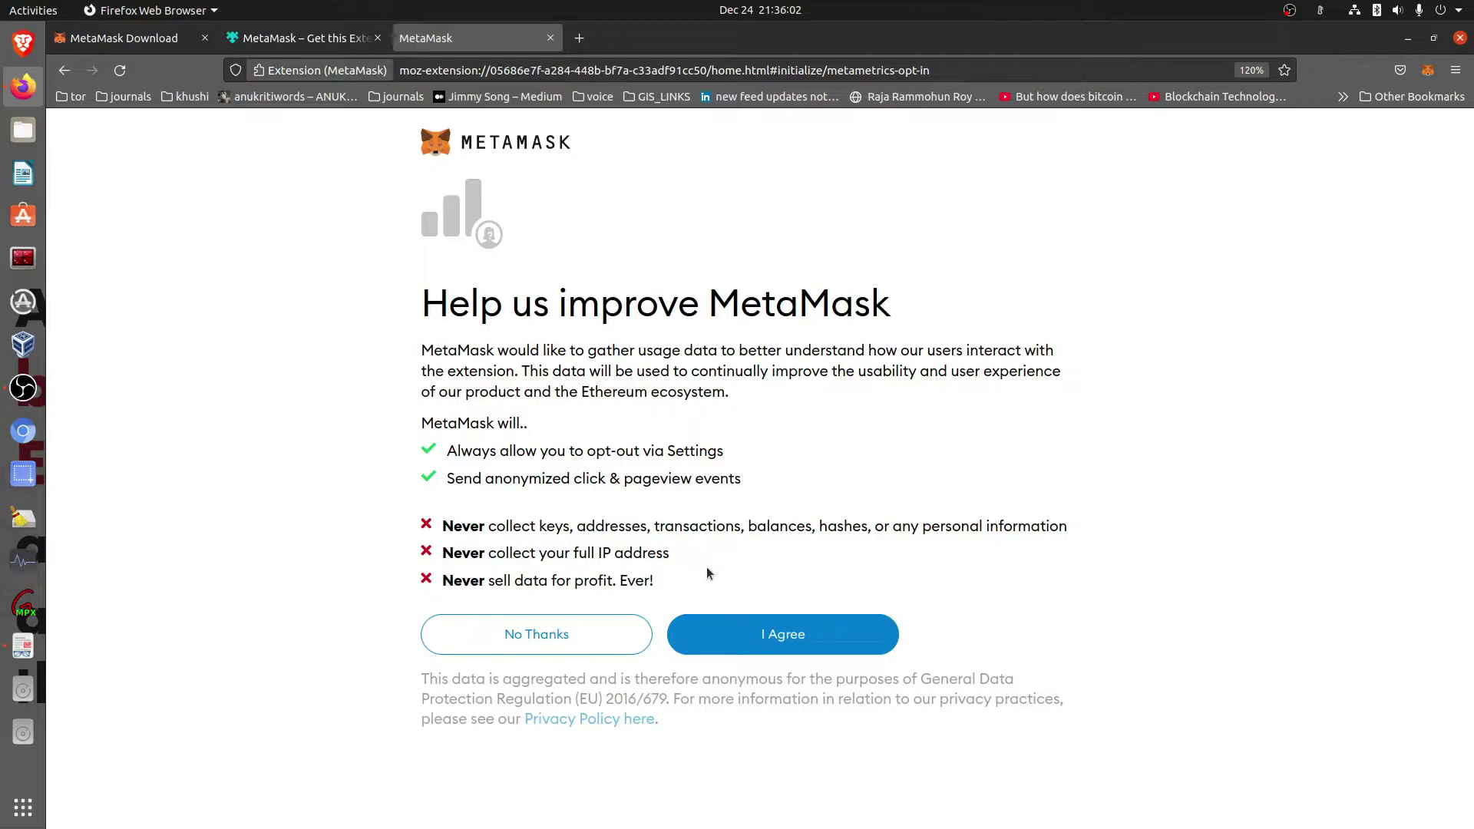
Agree to usage data, set the password, accept the terms, and reveal the recovery words.
left_click(772, 645)
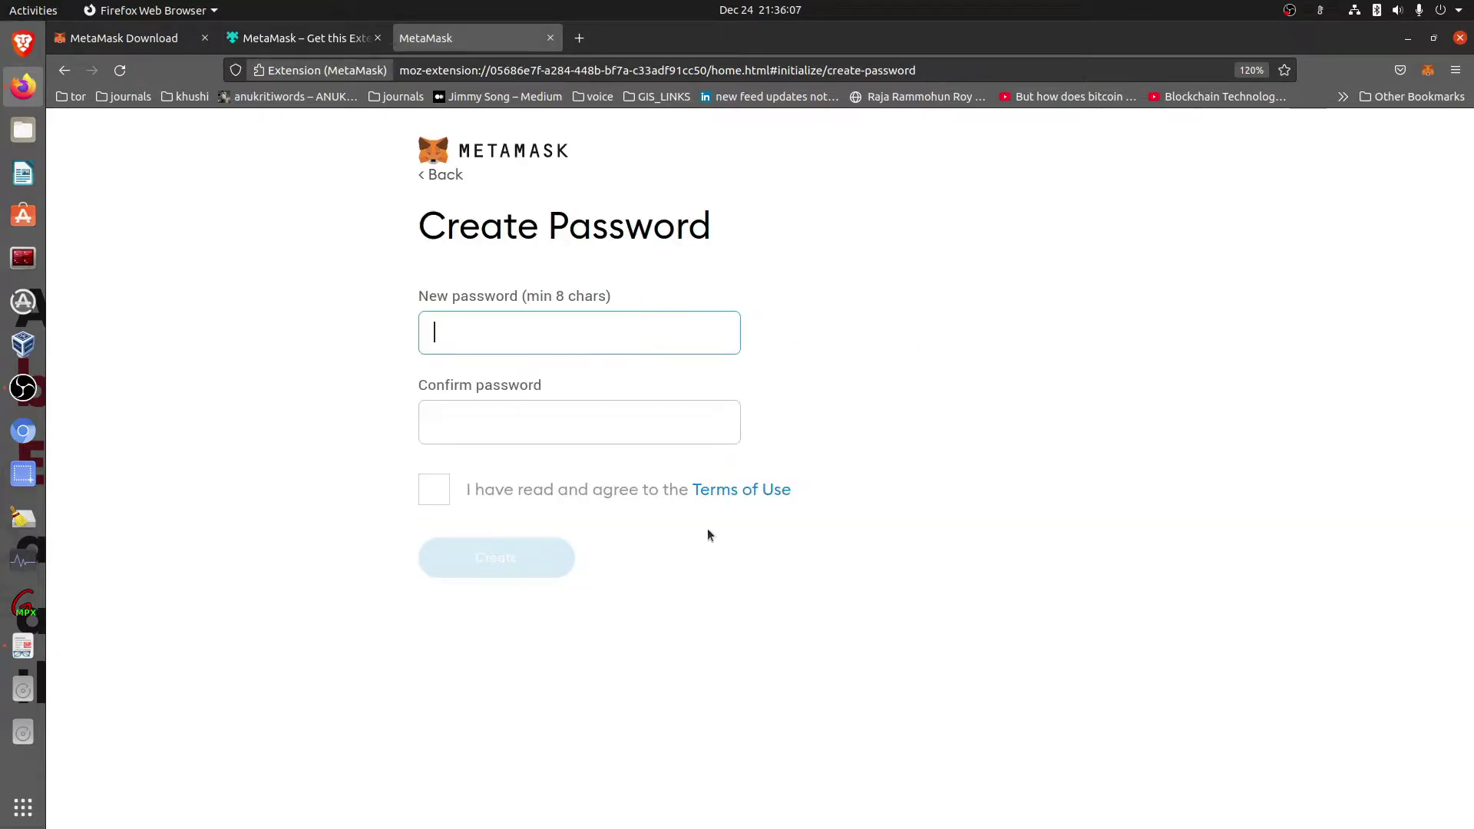
type("••••••••")
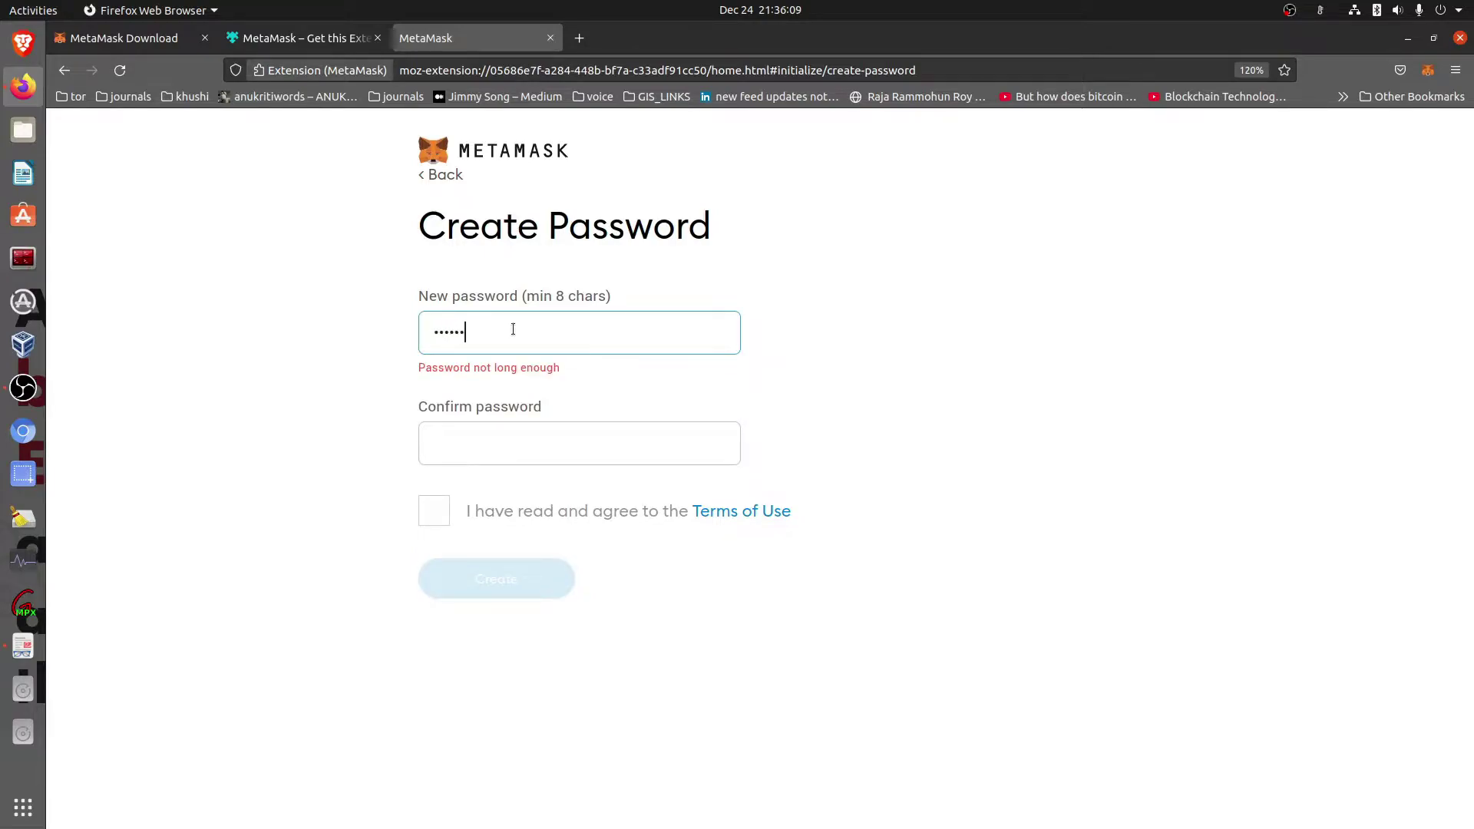
left_click(556, 426)
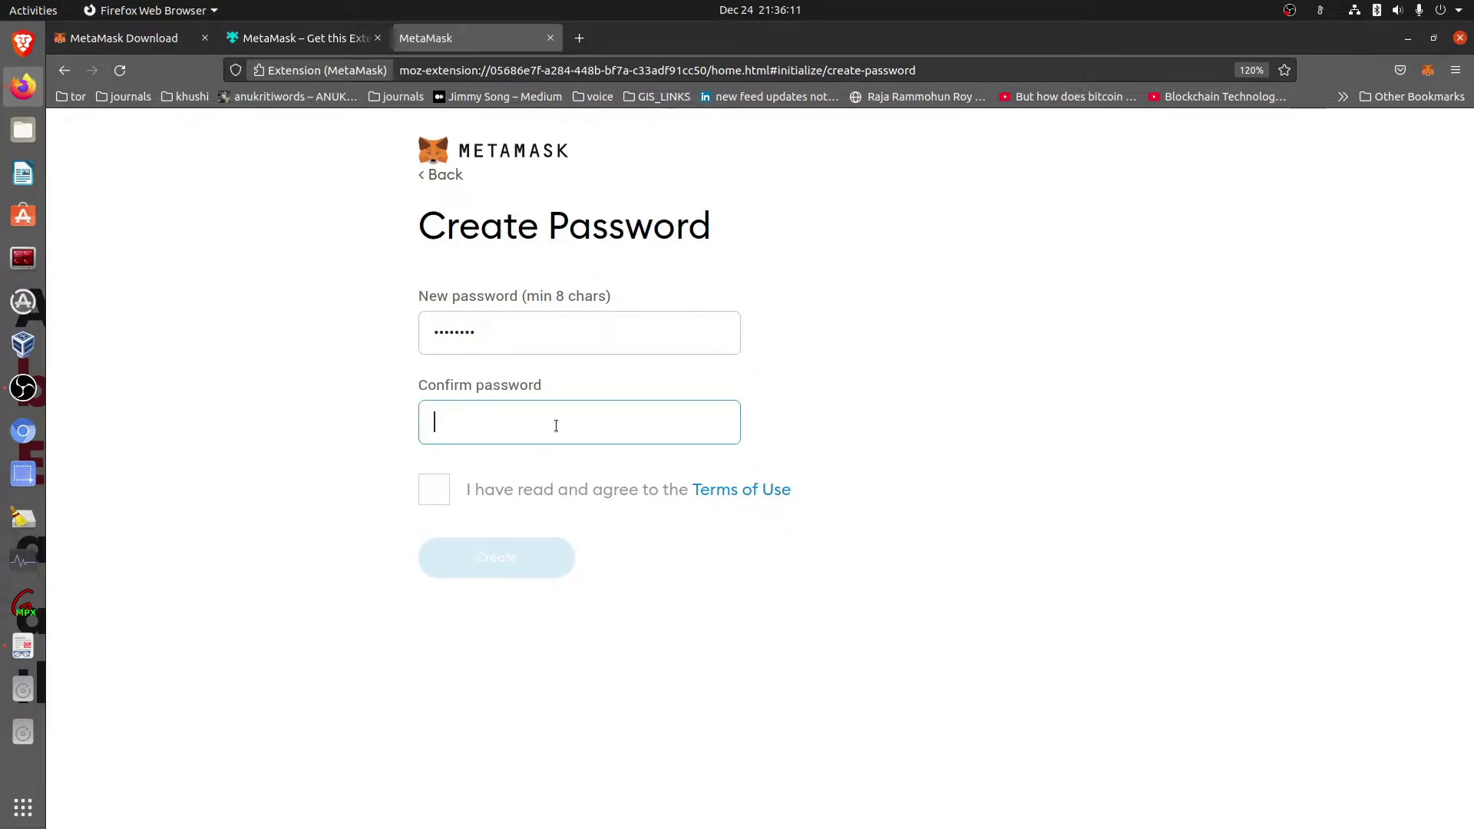
type("••••••••")
left_click(434, 501)
left_click(484, 562)
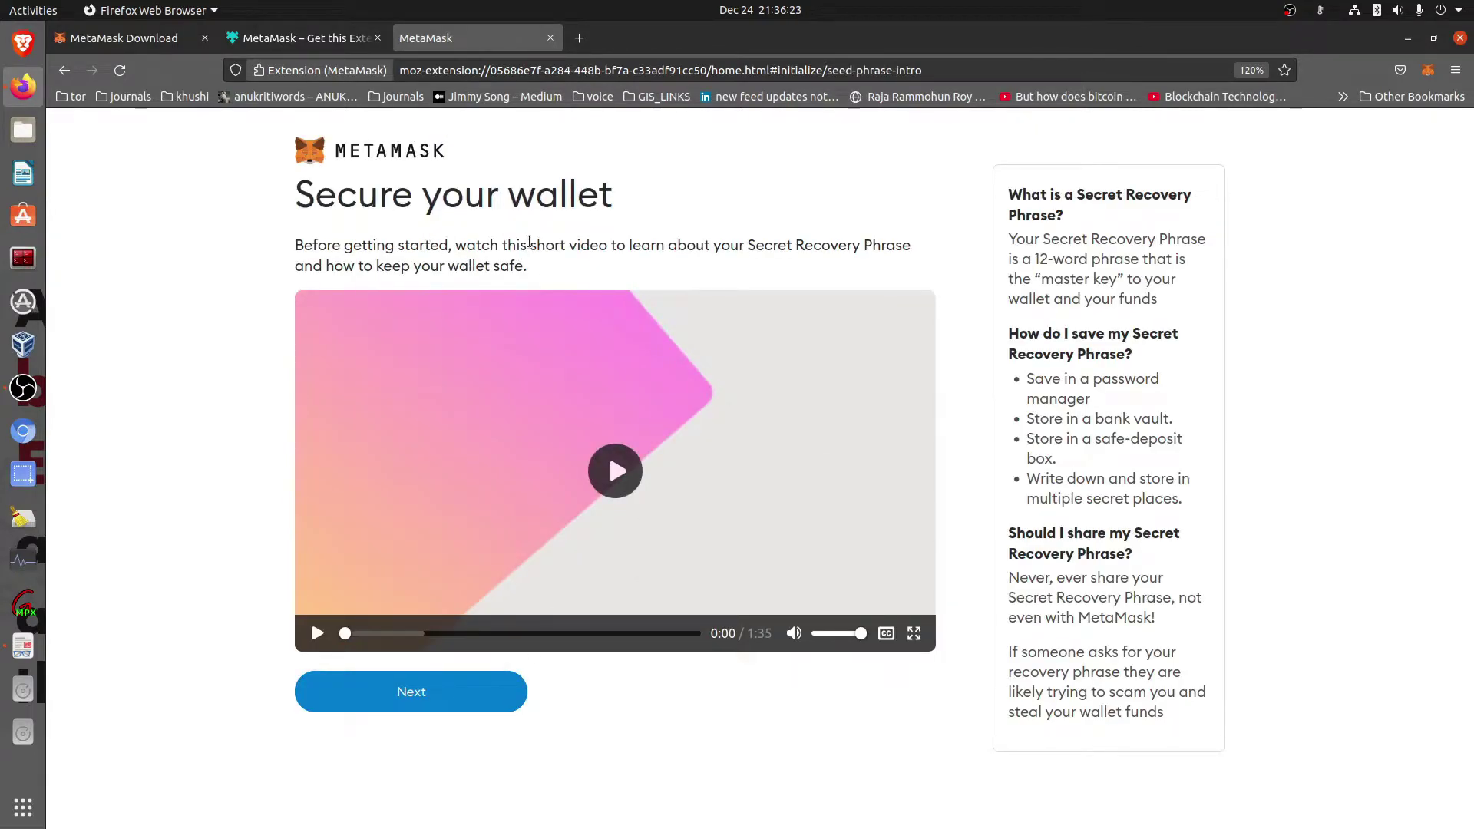
left_click(452, 695)
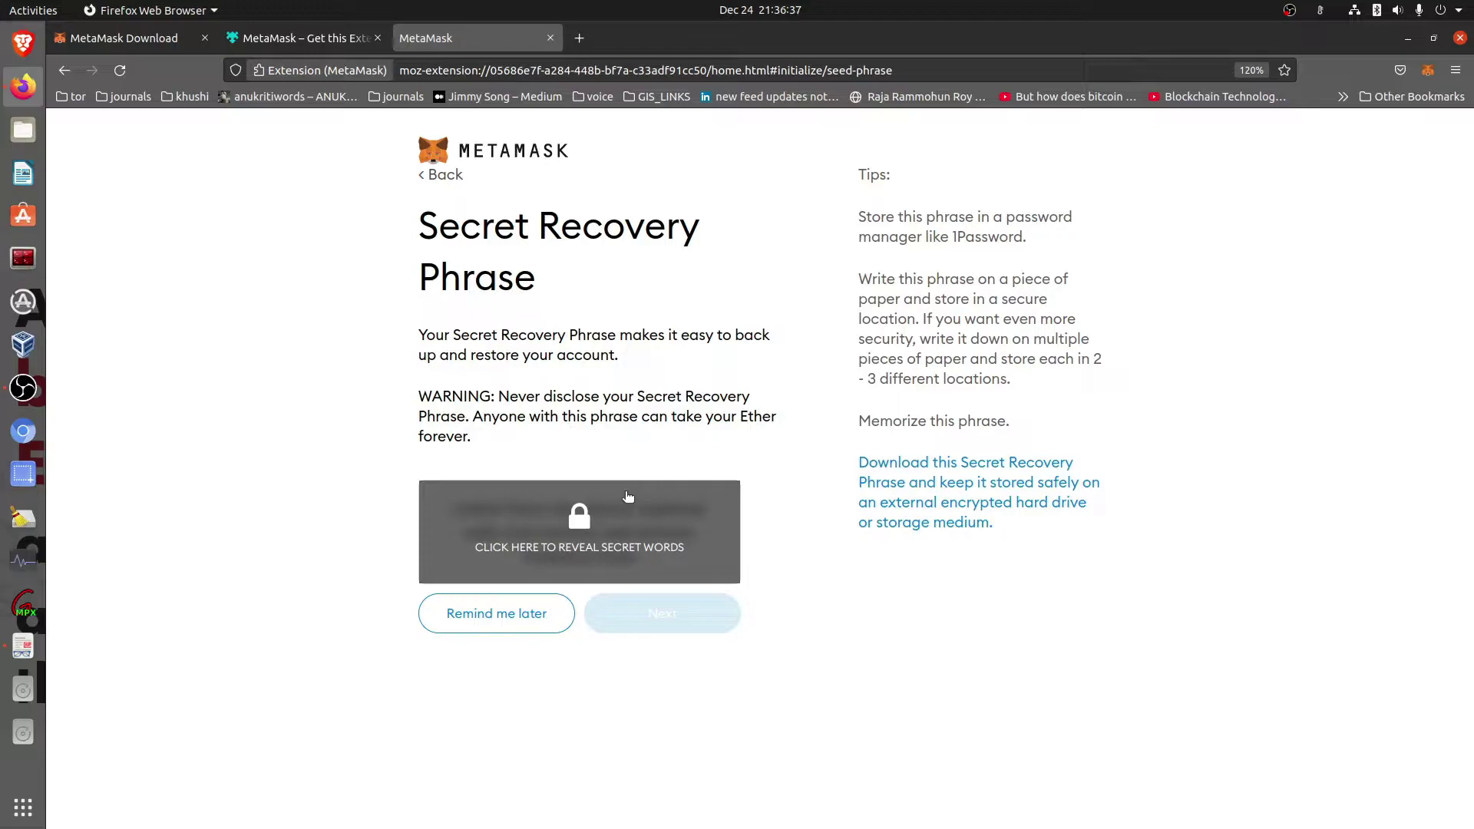
left_click(616, 538)
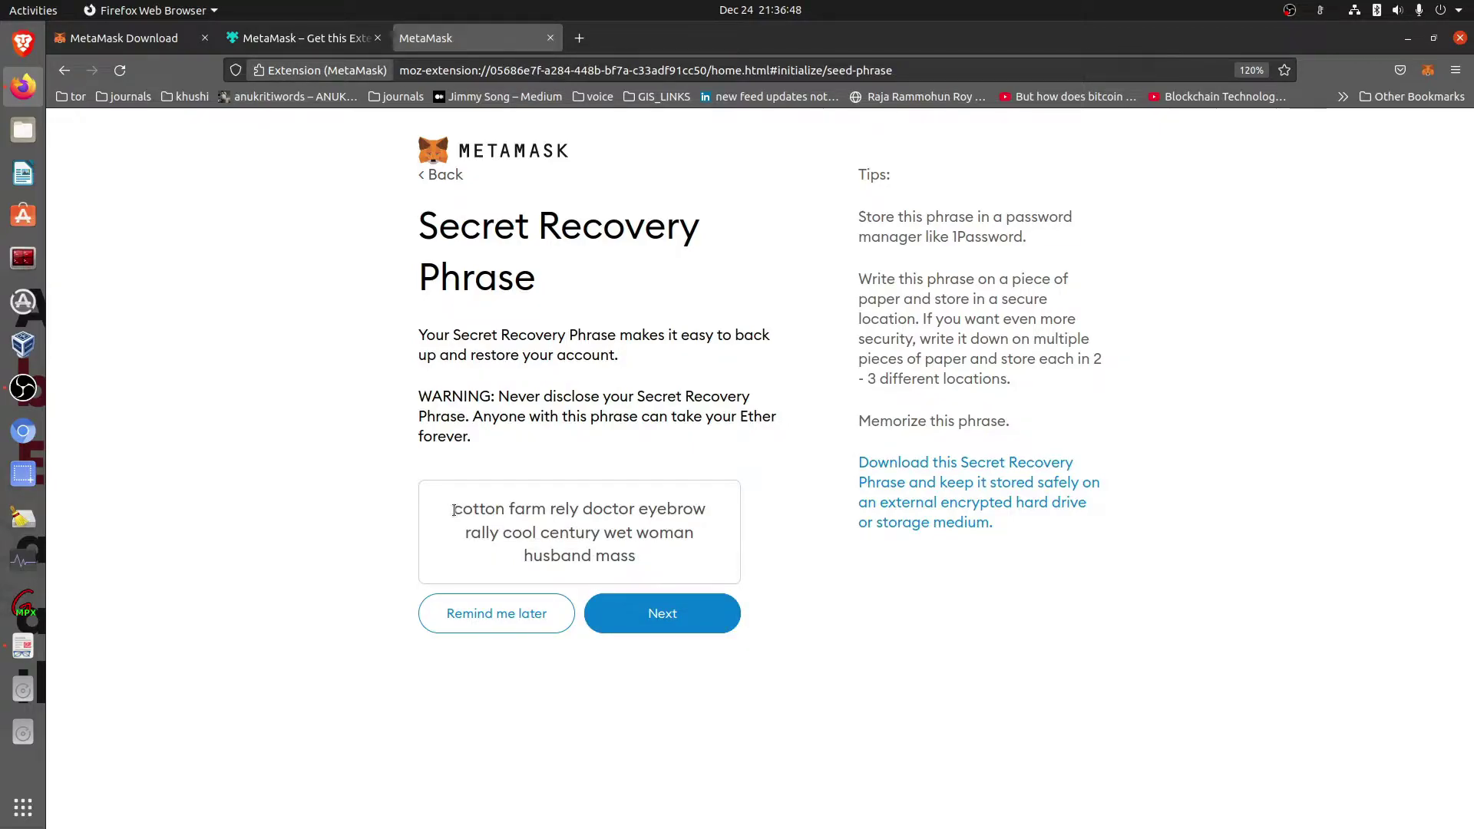
Copy the 12-word recovery phrase into the untitled Writer document.
left_click_drag(453, 508, 668, 572)
right_click(595, 508)
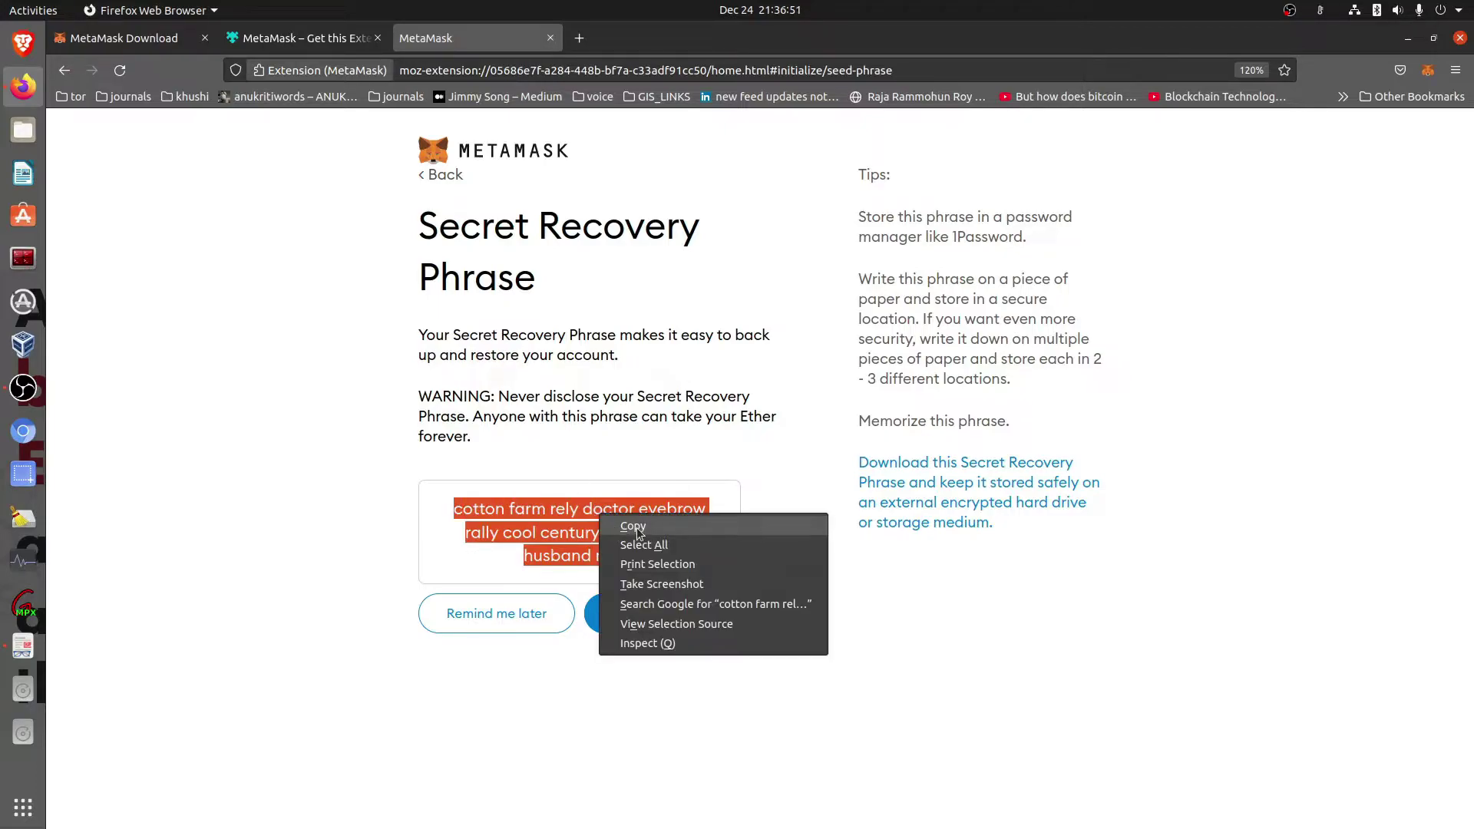
left_click(631, 521)
left_click(23, 174)
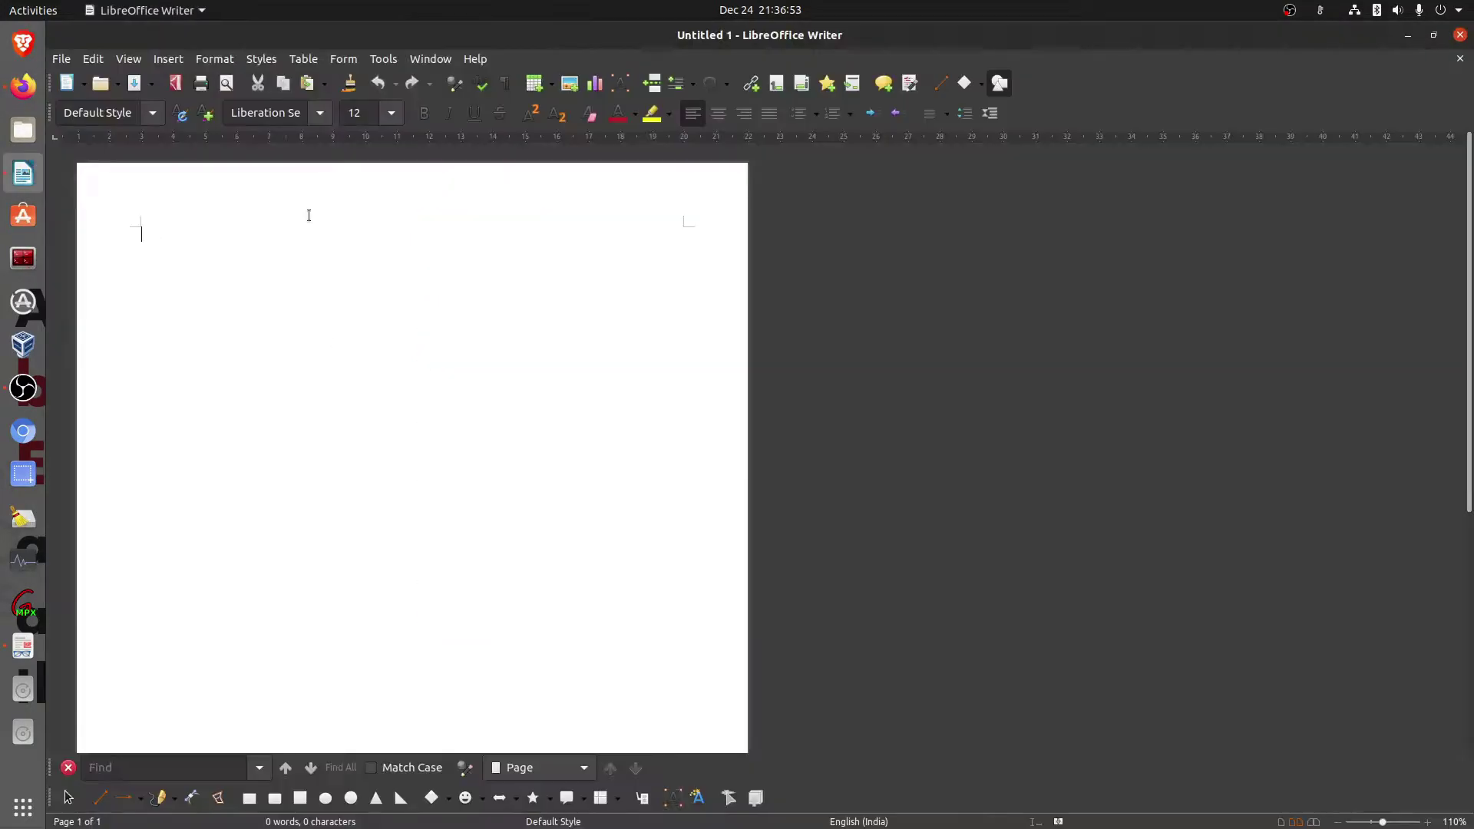
key("ctrl+v")
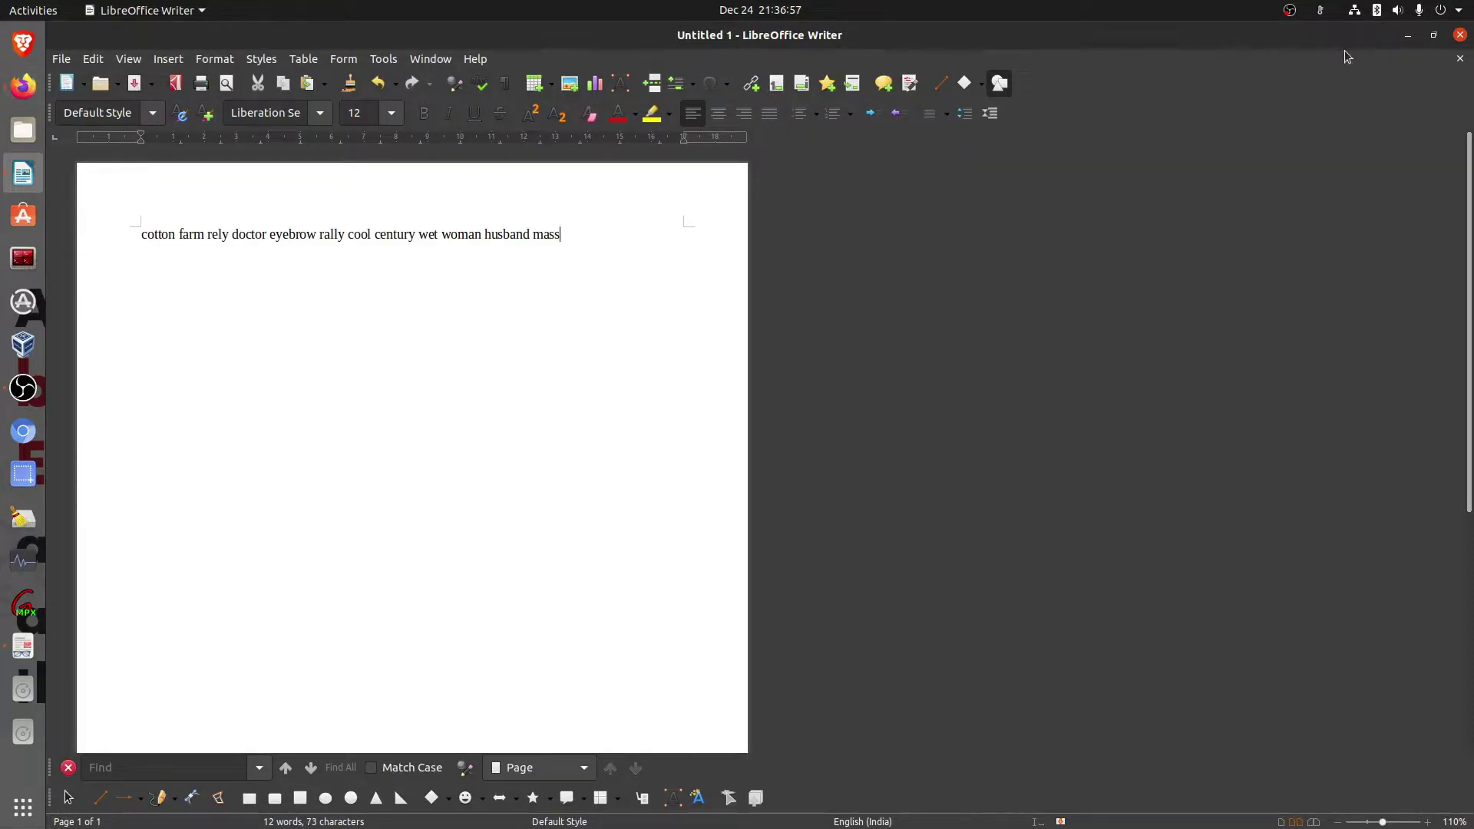
Restore down and shorten the Writer window, then minimize it.
left_click(1433, 36)
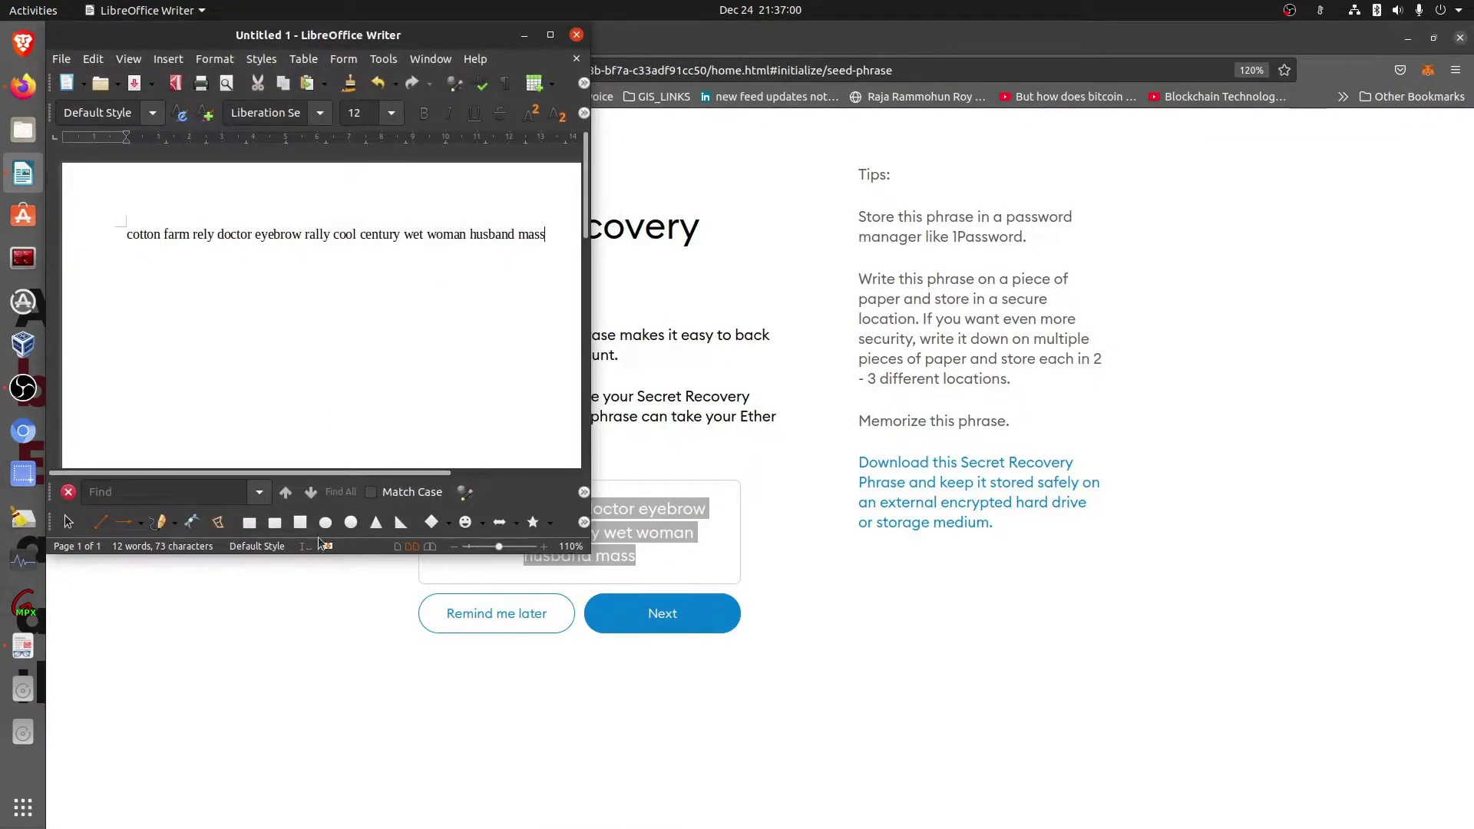
left_click_drag(320, 553, 318, 358)
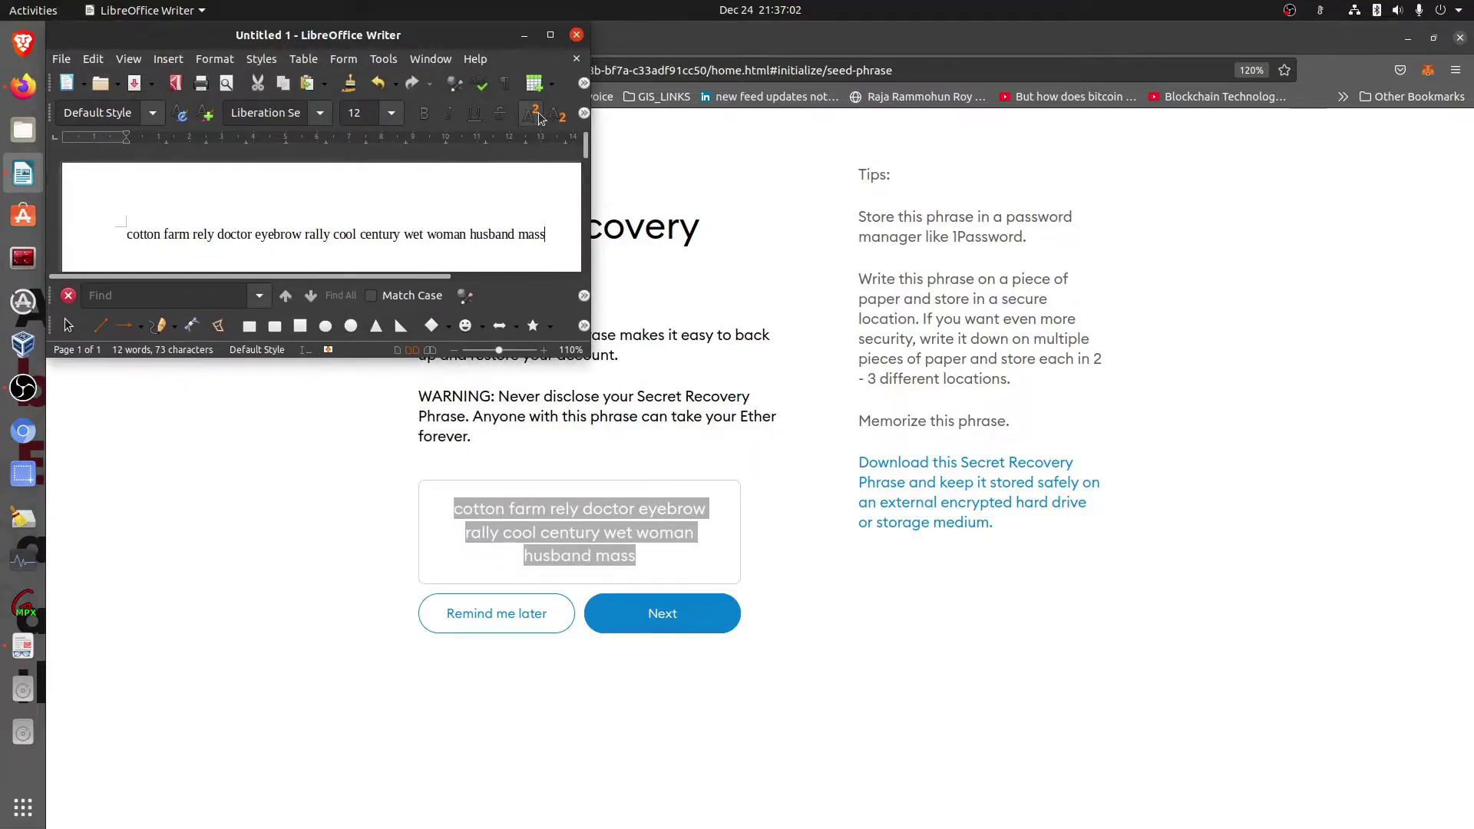
left_click(524, 35)
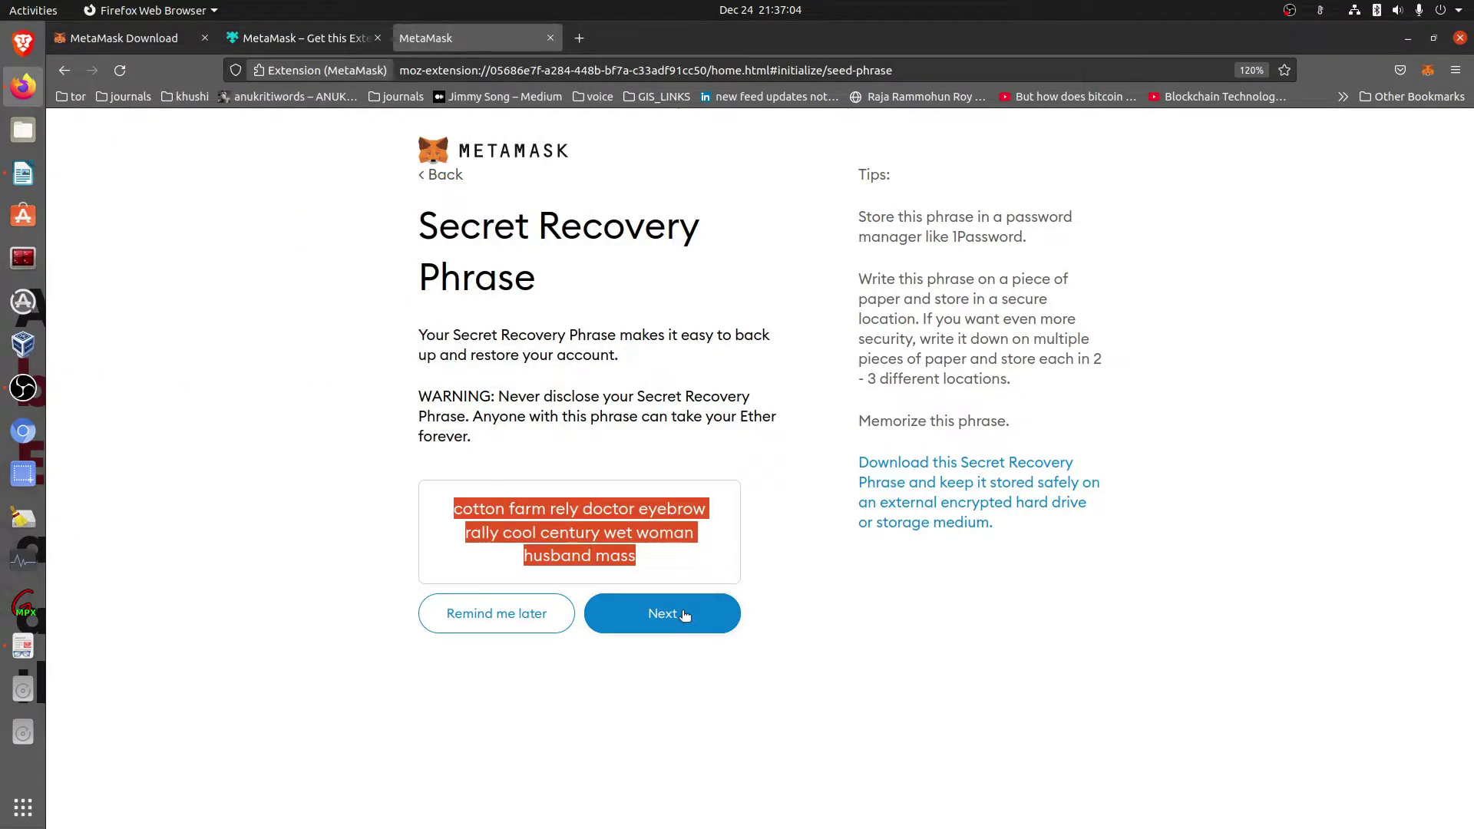
left_click(685, 615)
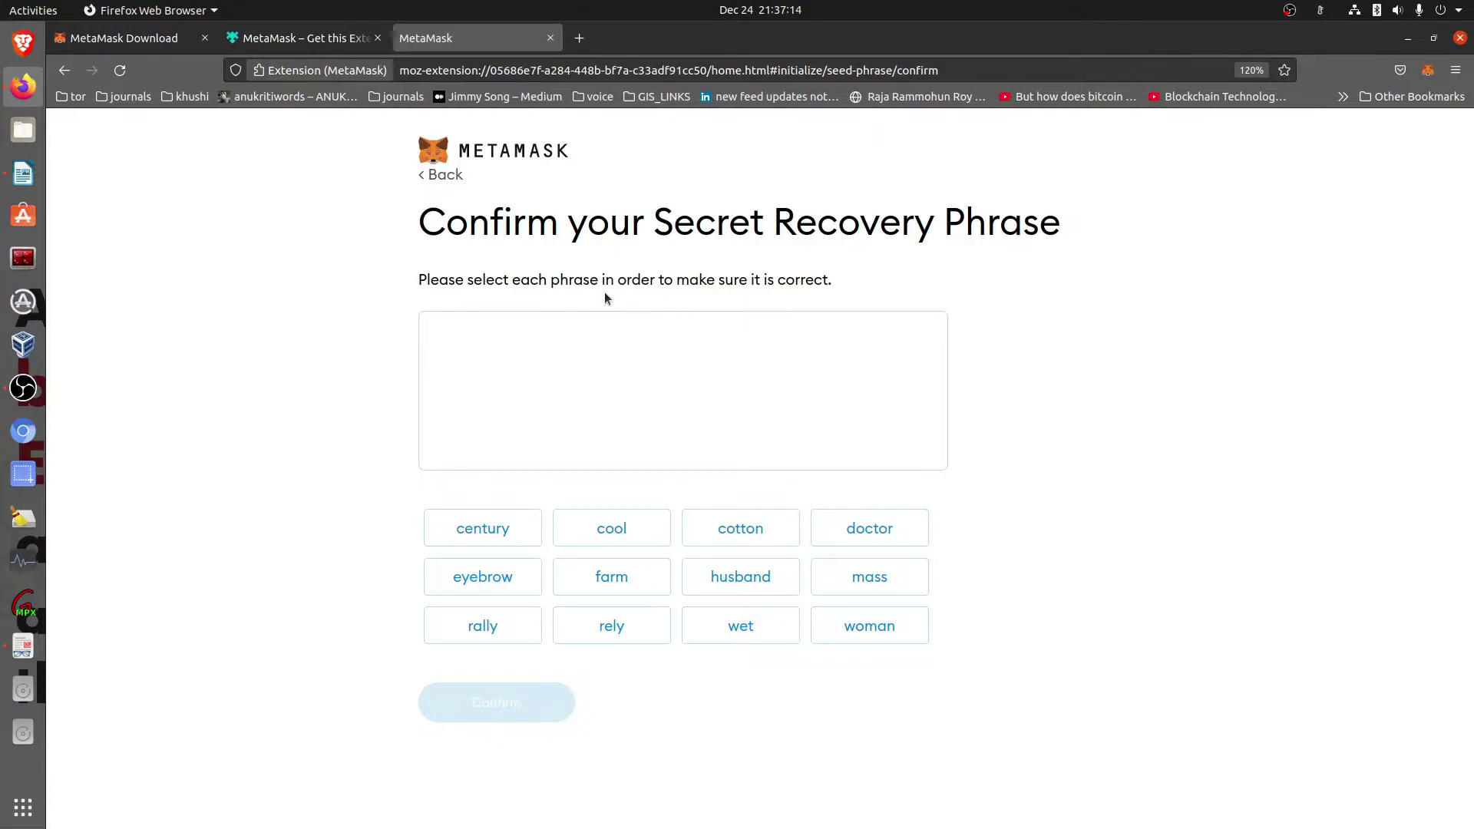
left_click(23, 173)
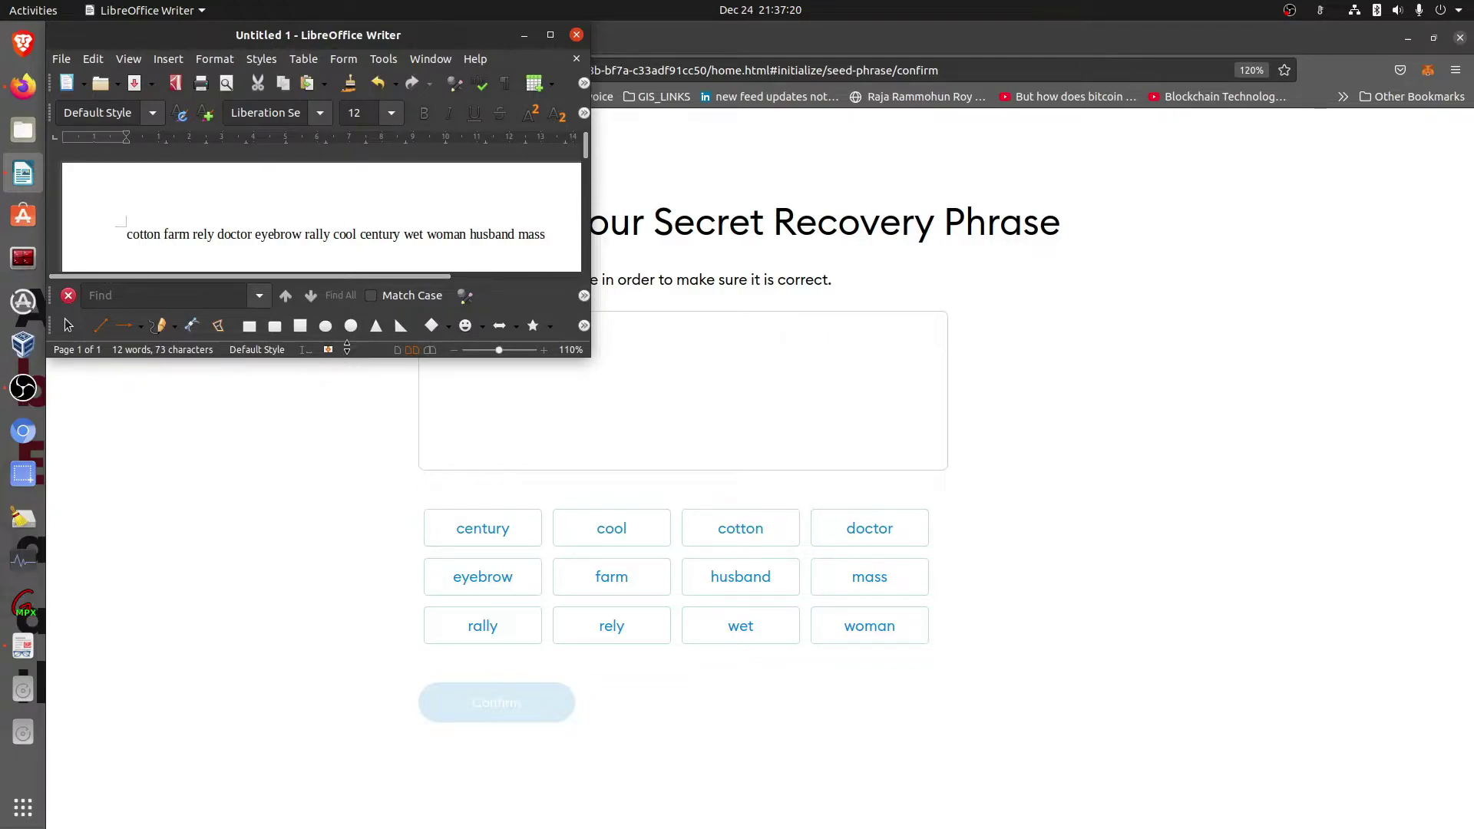
left_click_drag(346, 355, 347, 359)
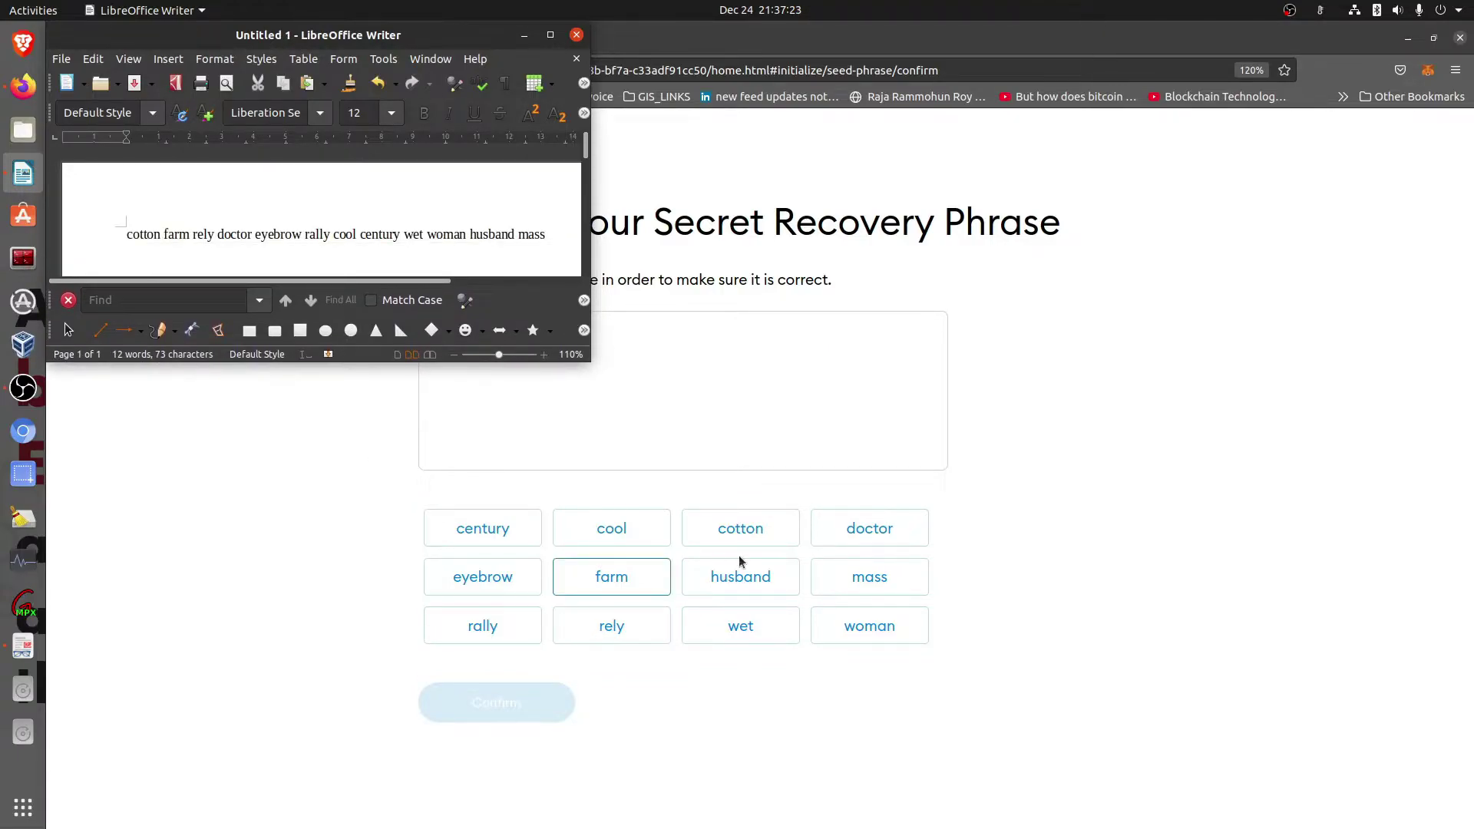
left_click(746, 532)
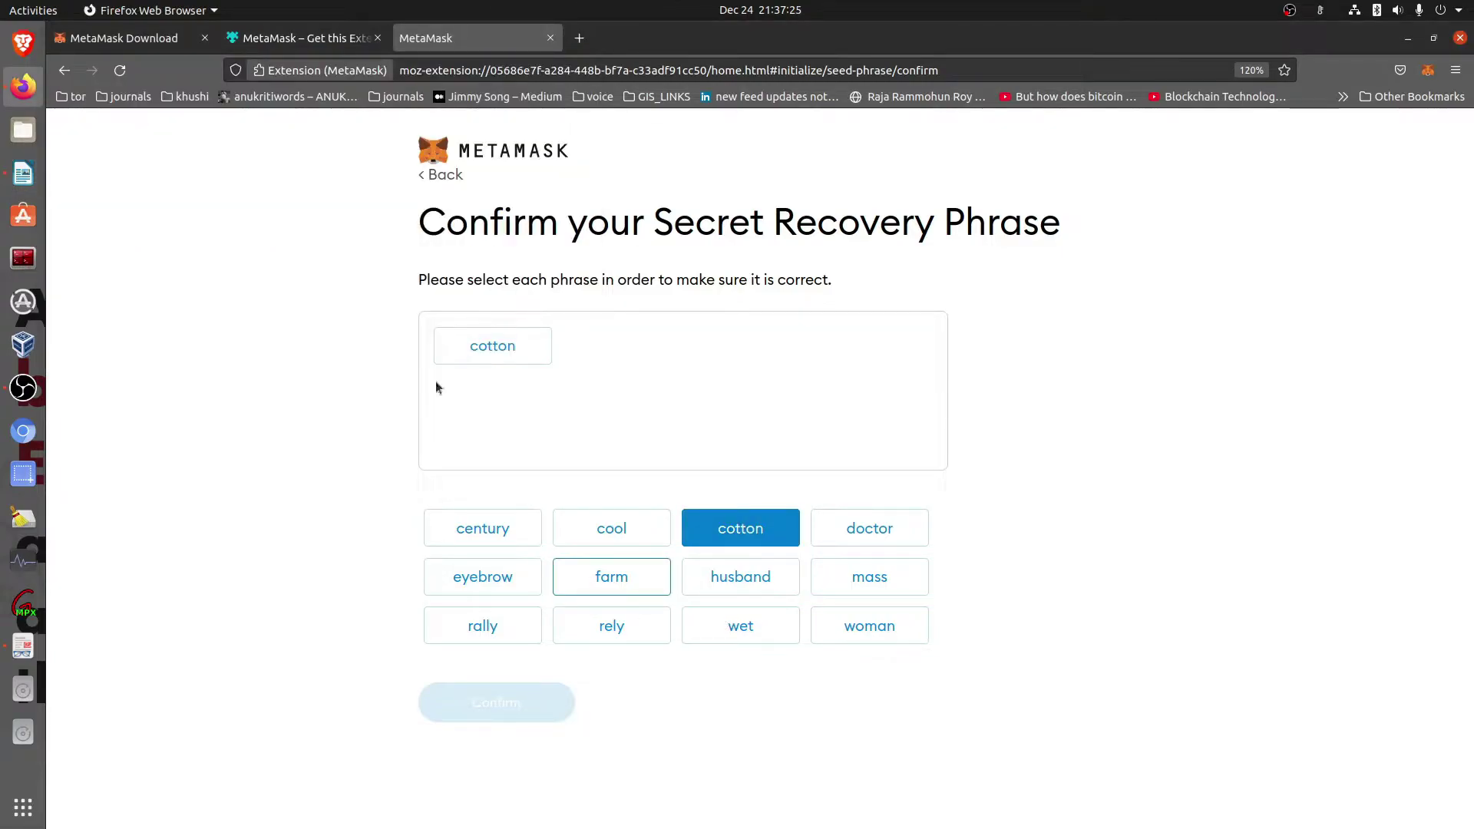
left_click(24, 173)
right_click(158, 46)
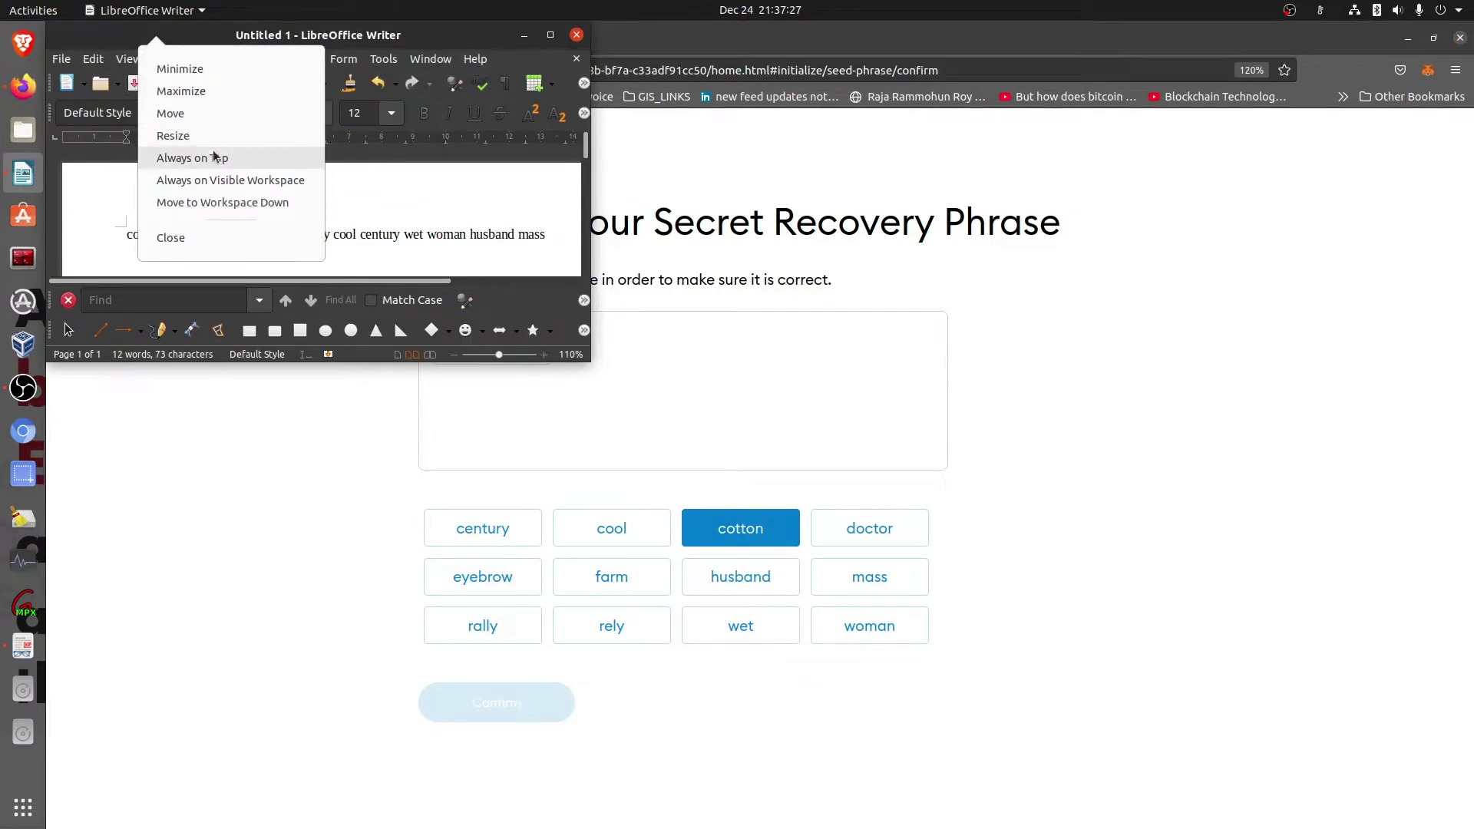
left_click(198, 155)
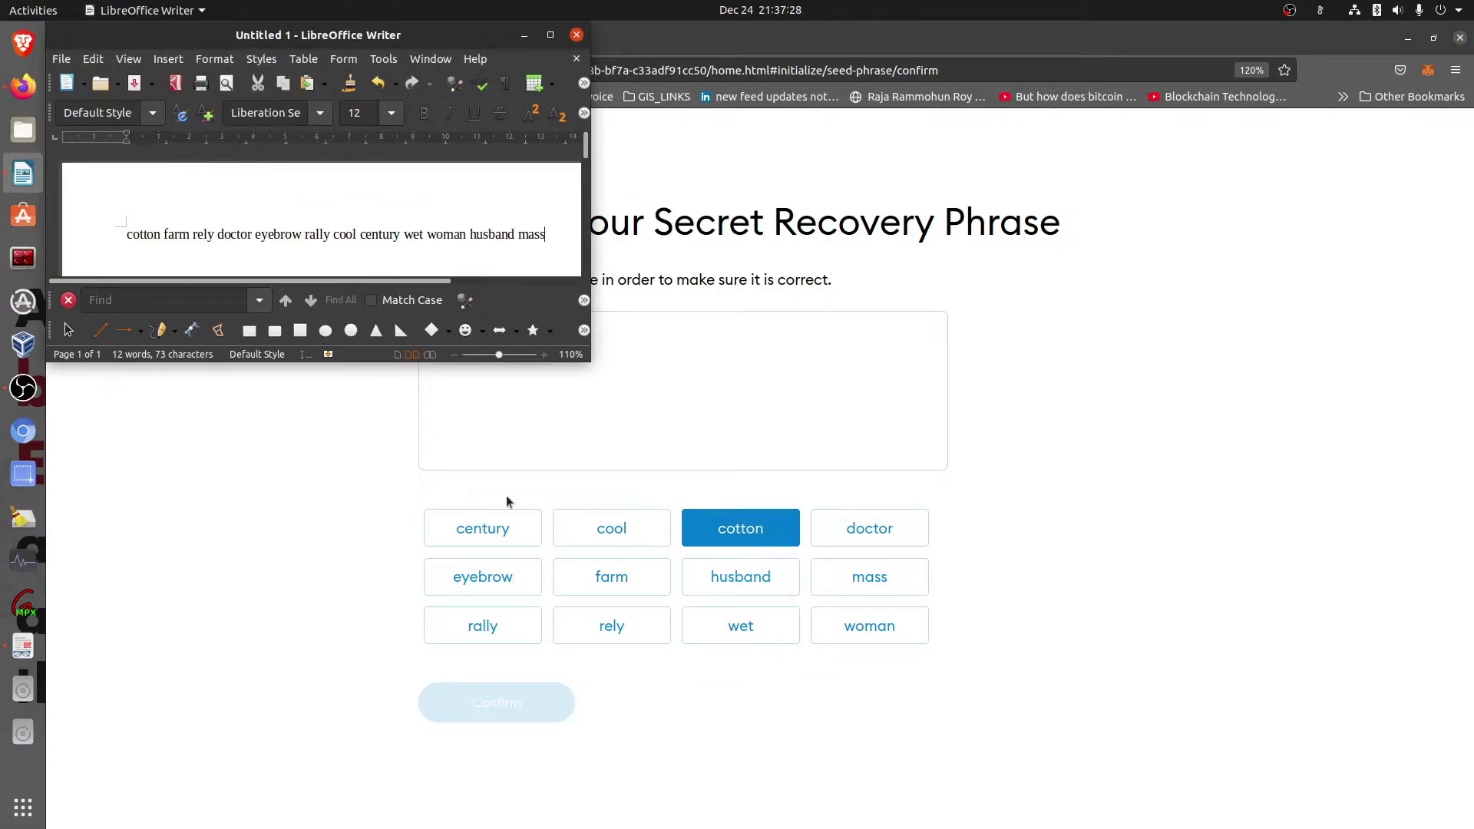
left_click(629, 580)
left_click(629, 634)
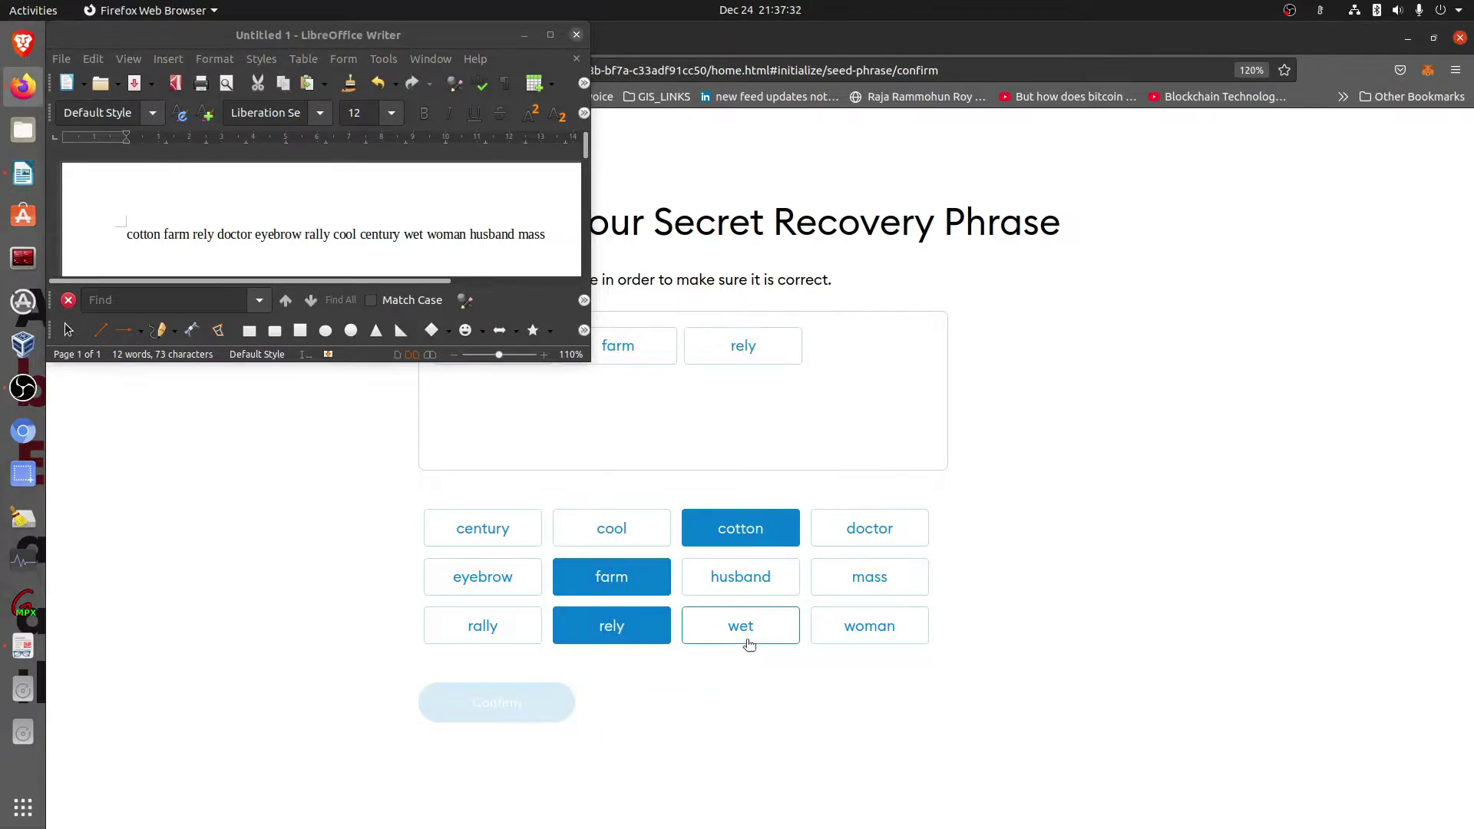
left_click(870, 528)
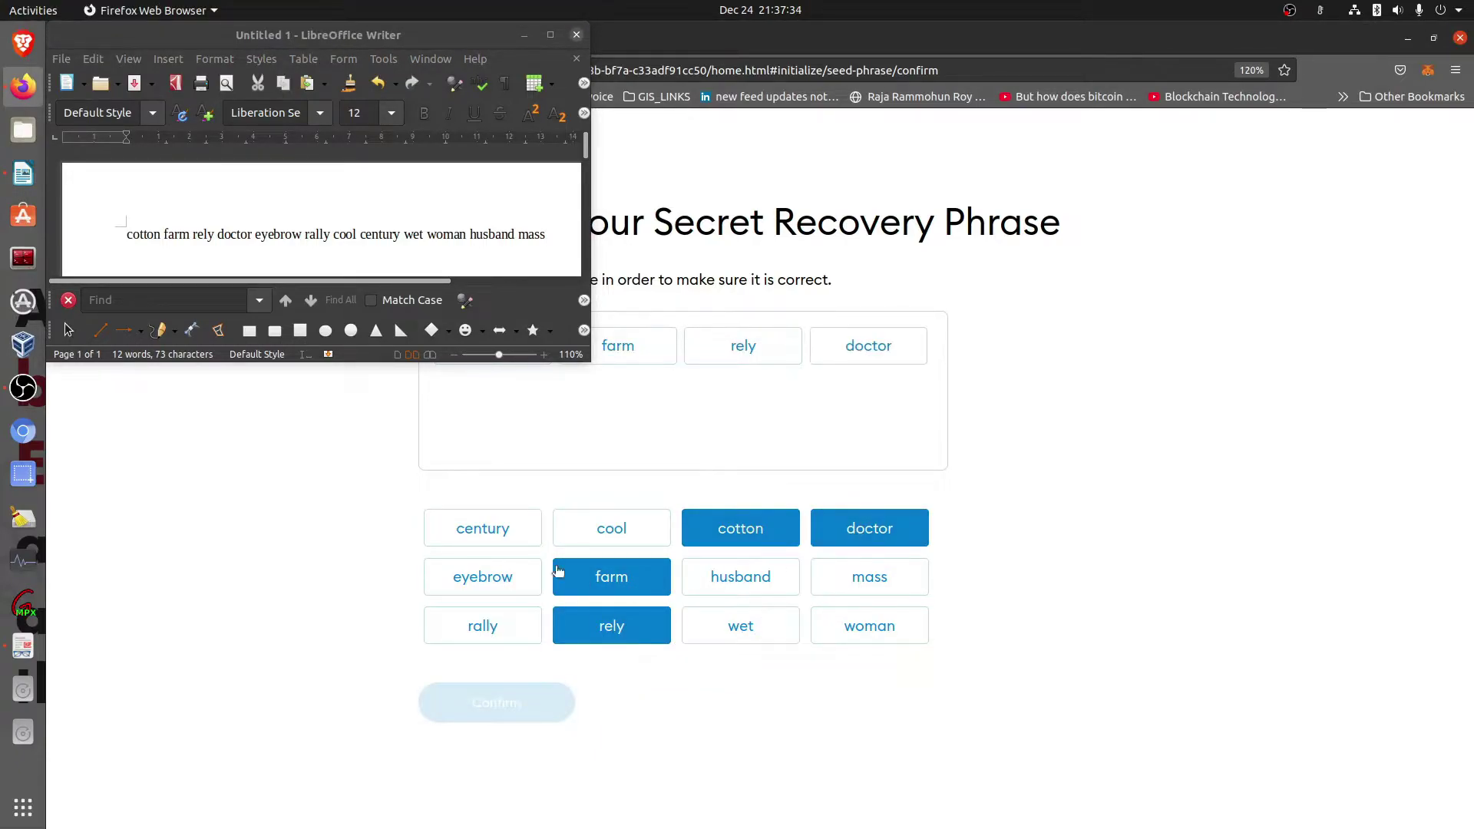
left_click(482, 576)
left_click(483, 626)
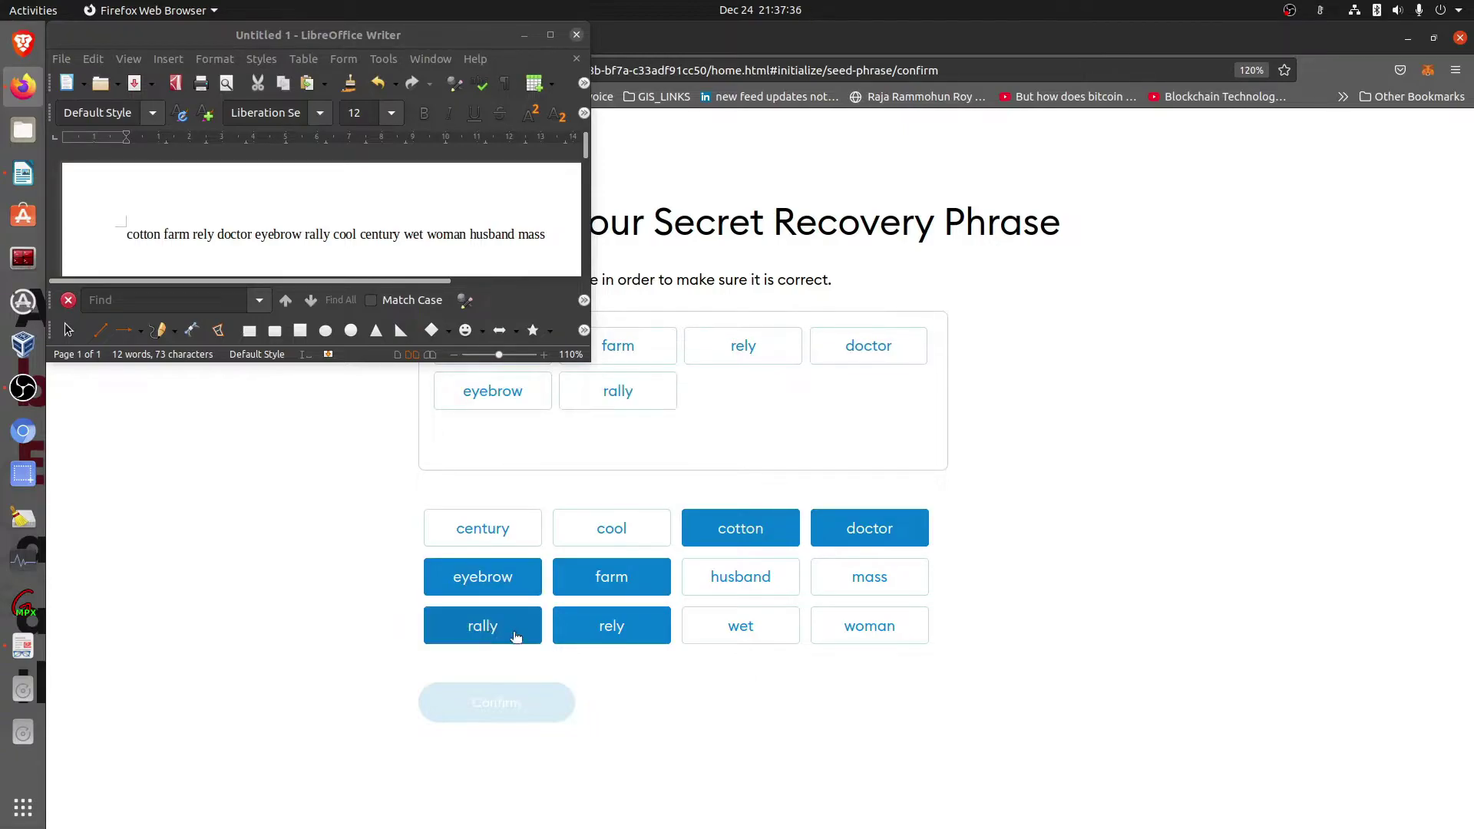
left_click(612, 528)
left_click(482, 529)
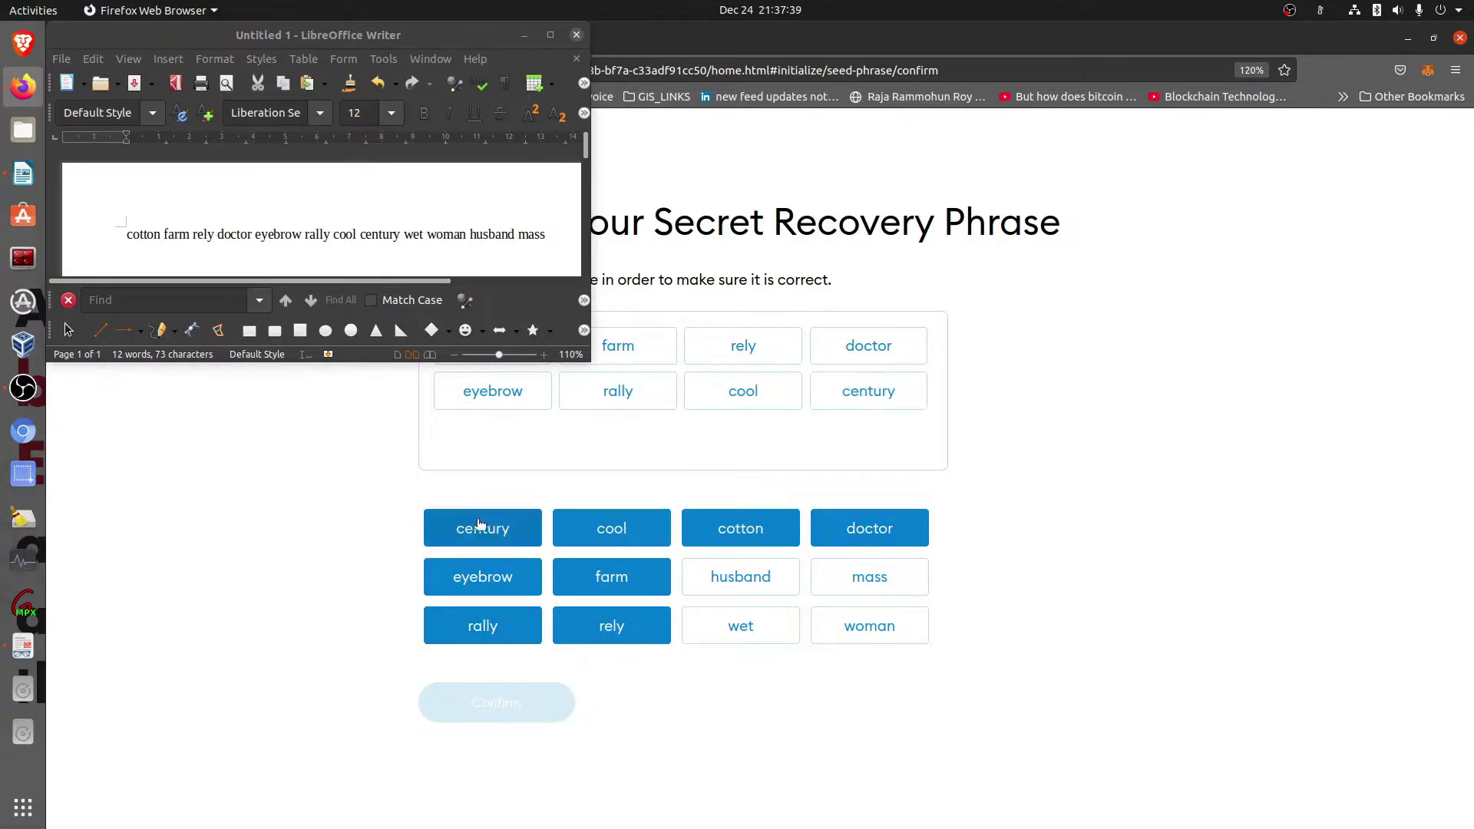
left_click(741, 625)
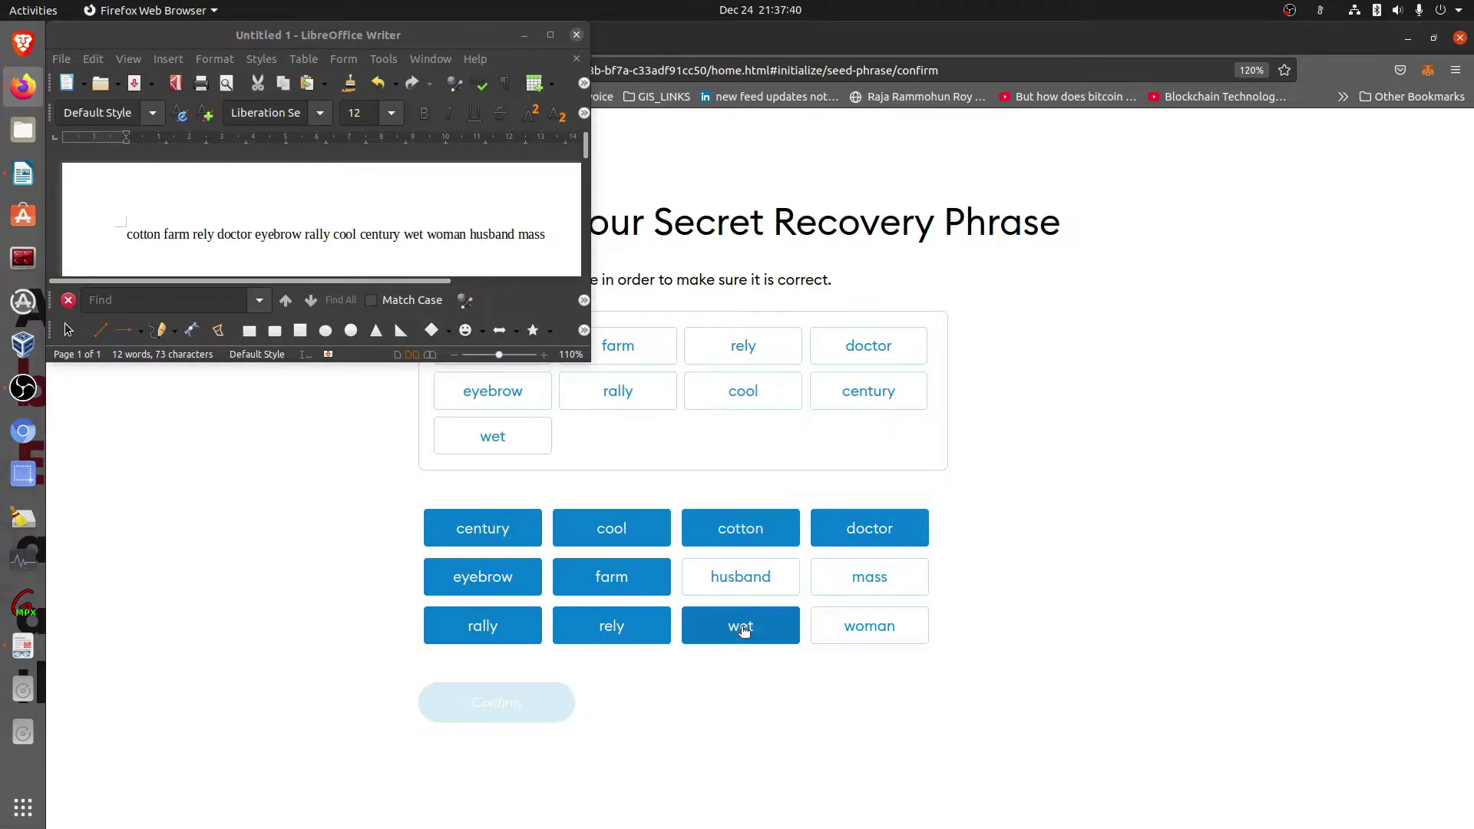
left_click(868, 626)
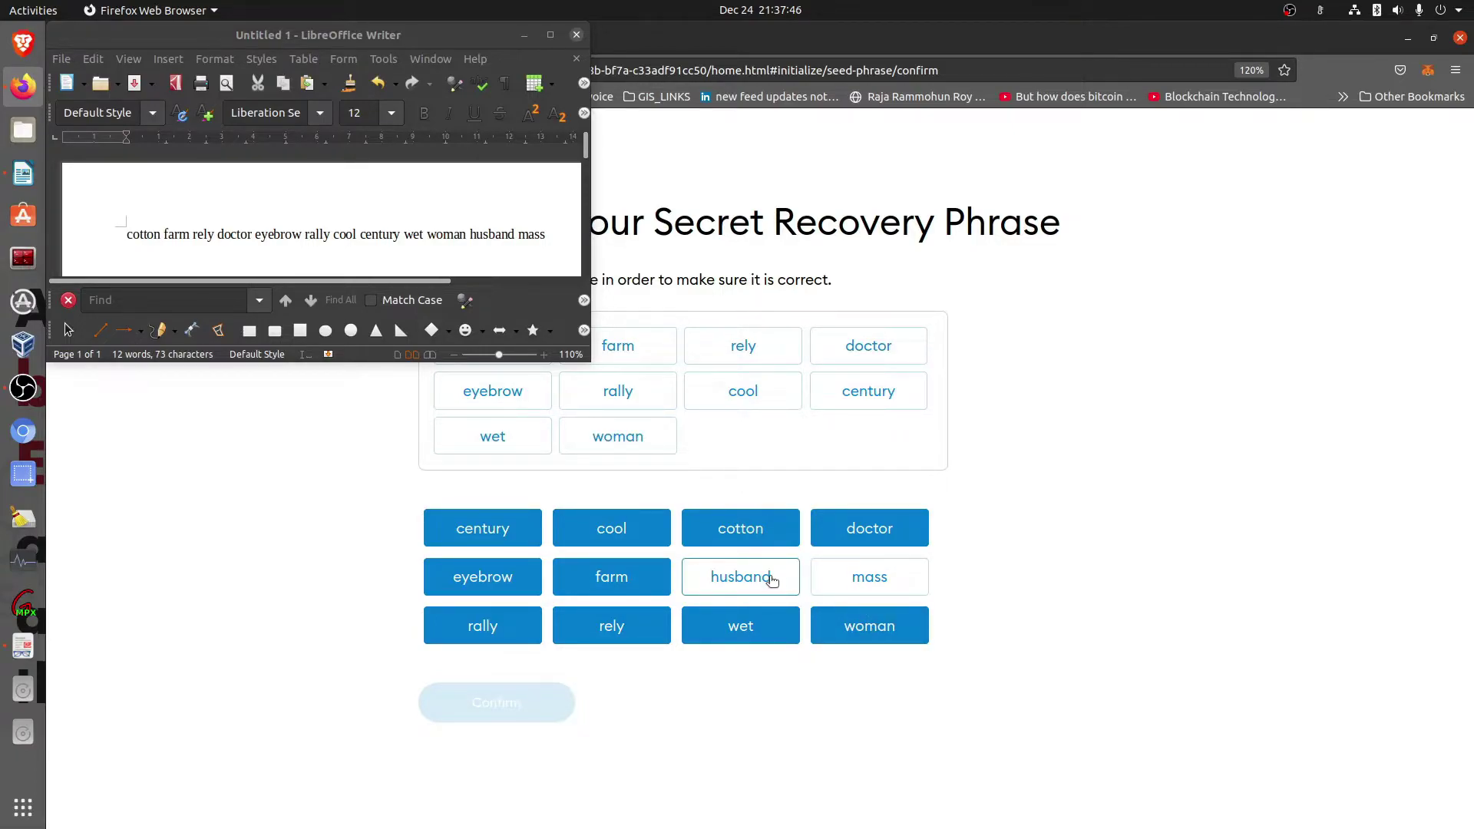
left_click(771, 578)
left_click(898, 579)
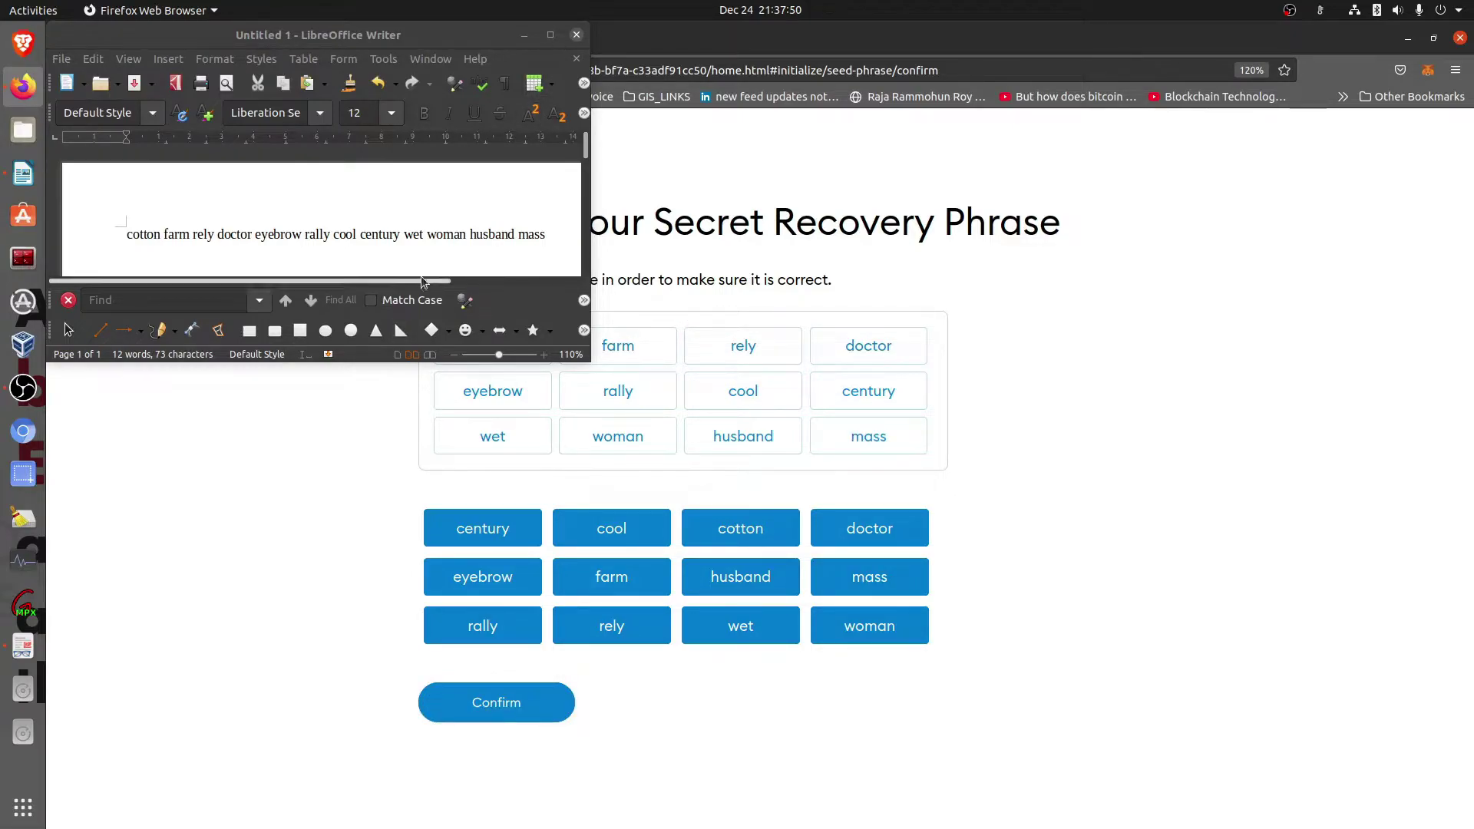
Select and deselect words in the notes, then close the Writer document.
left_click_drag(165, 233, 297, 234)
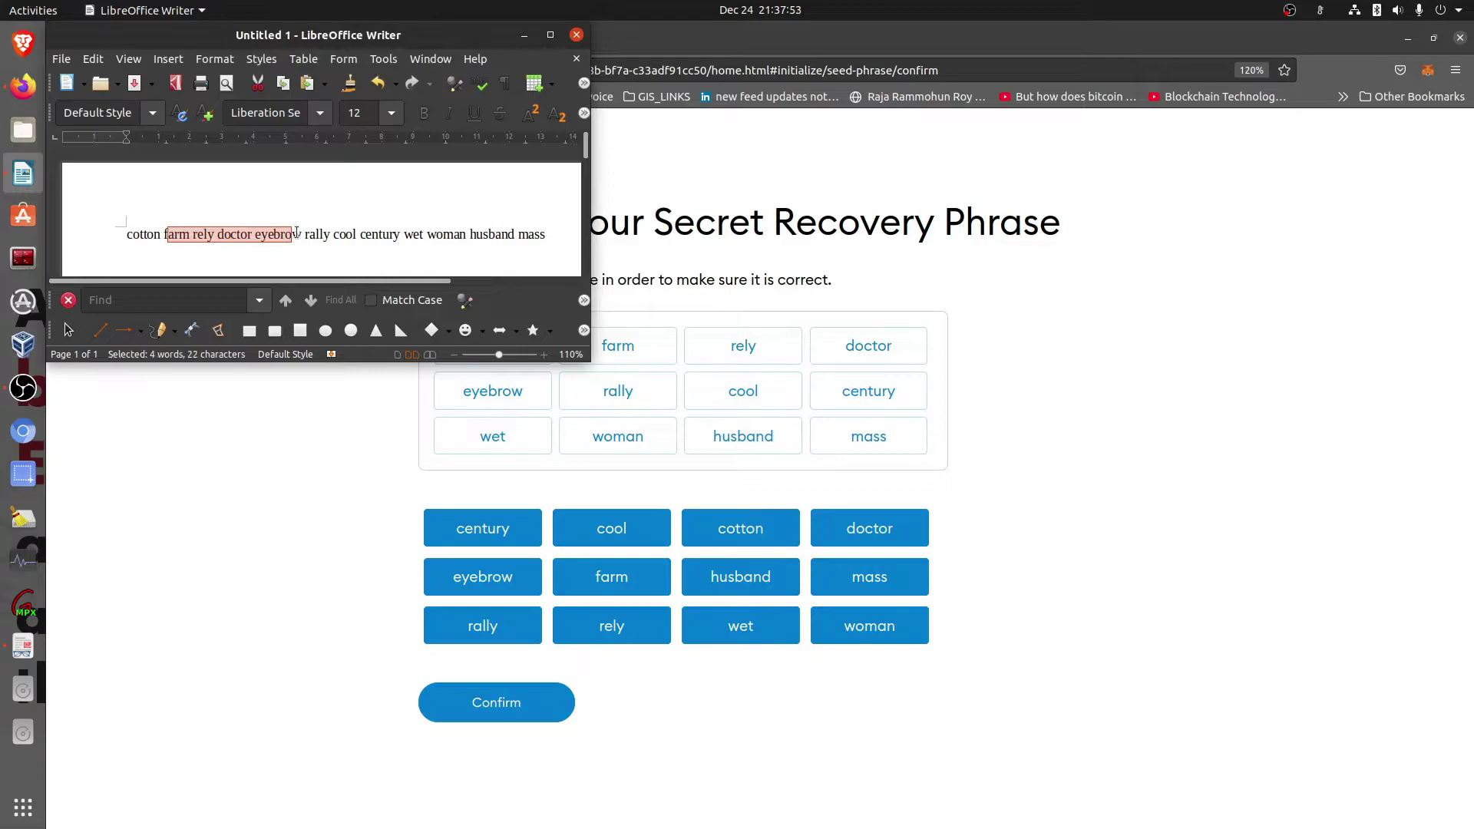
left_click(291, 233)
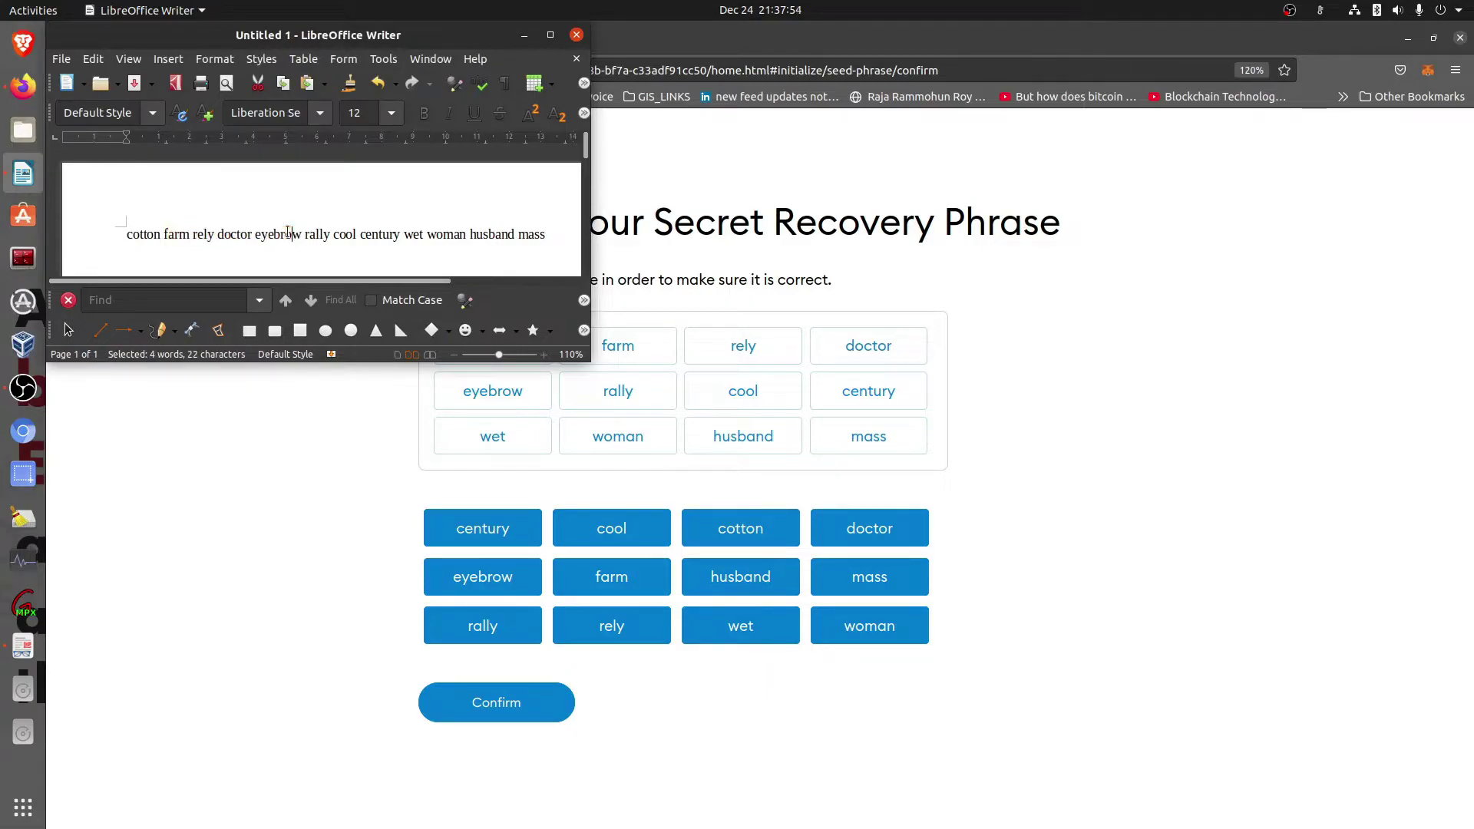
left_click(579, 37)
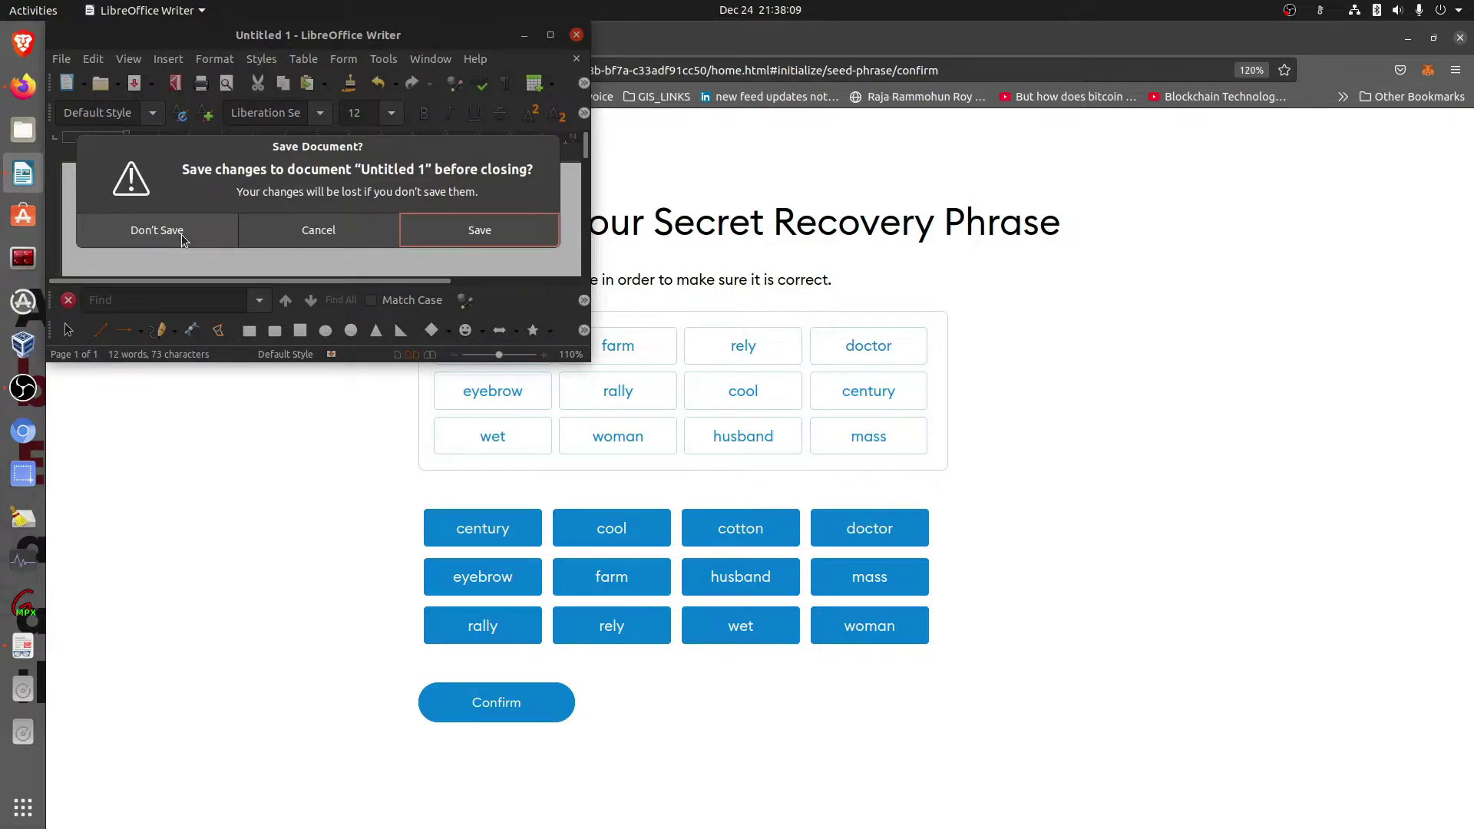
Close Writer with Don't Save, confirm the phrase, and finish with All Done.
left_click(181, 234)
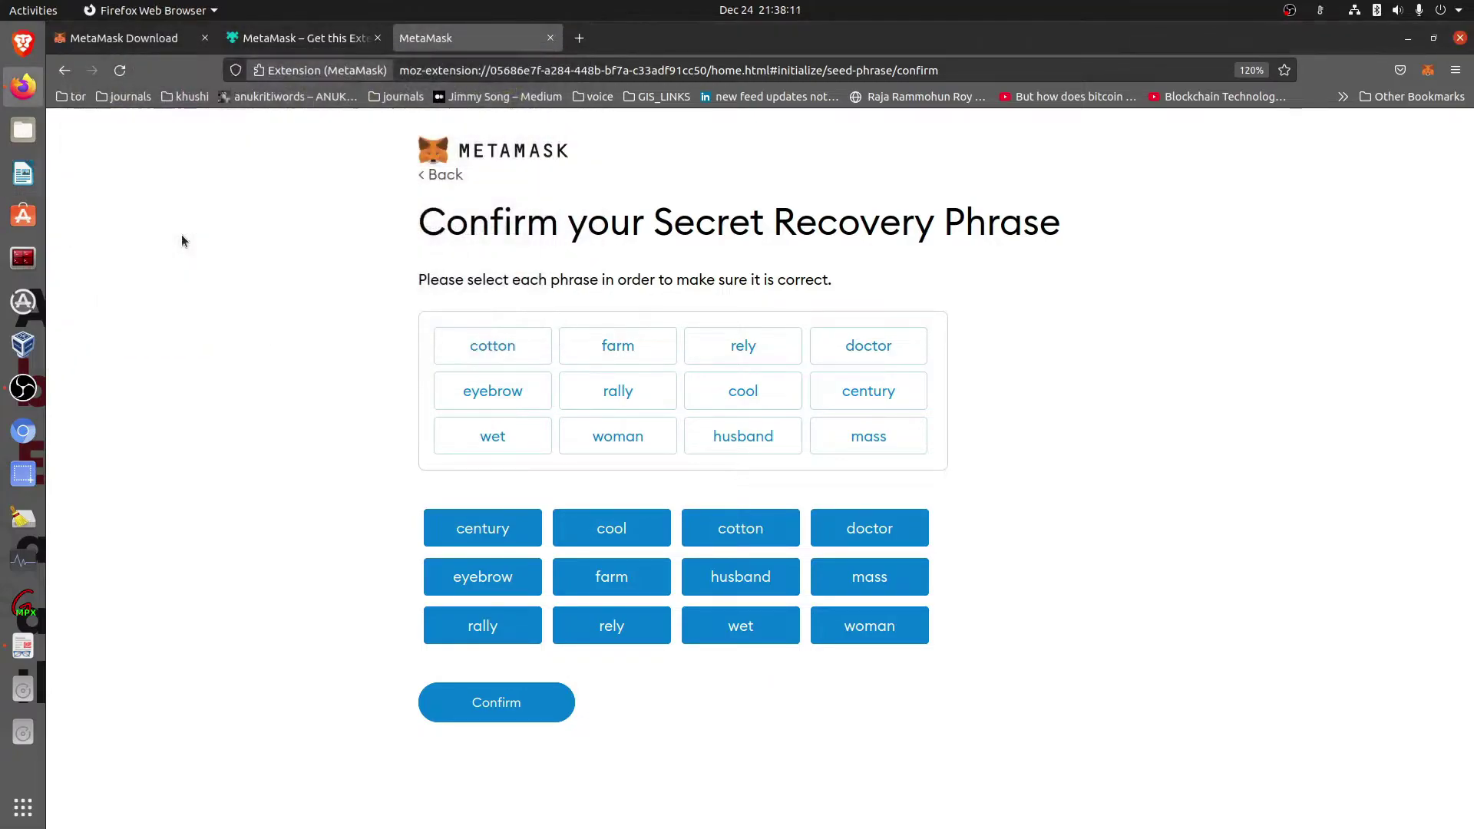
left_click(496, 702)
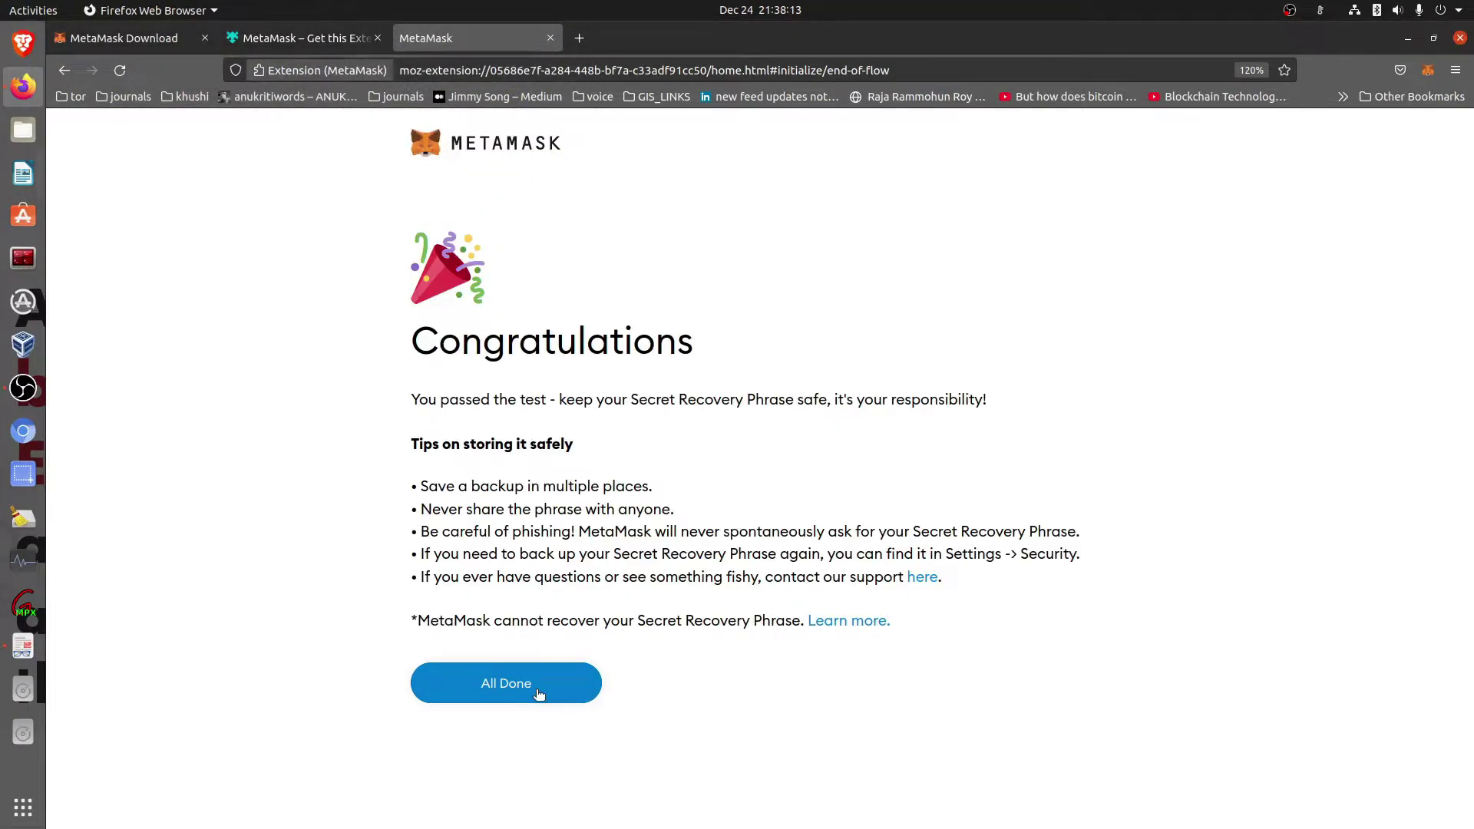
left_click(538, 688)
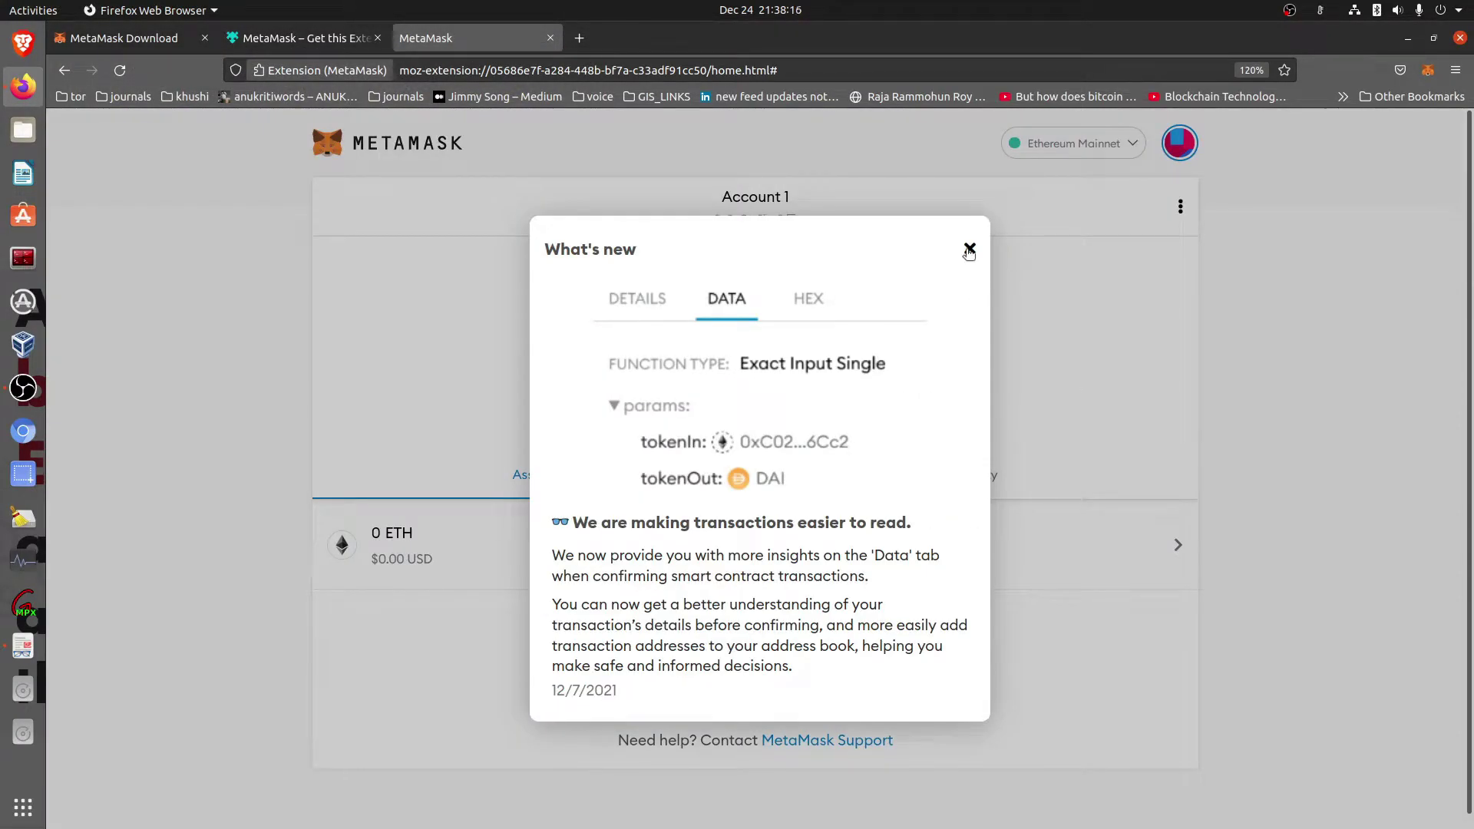
Dismiss What's new and switch on Show test networks in Advanced settings.
left_click(970, 249)
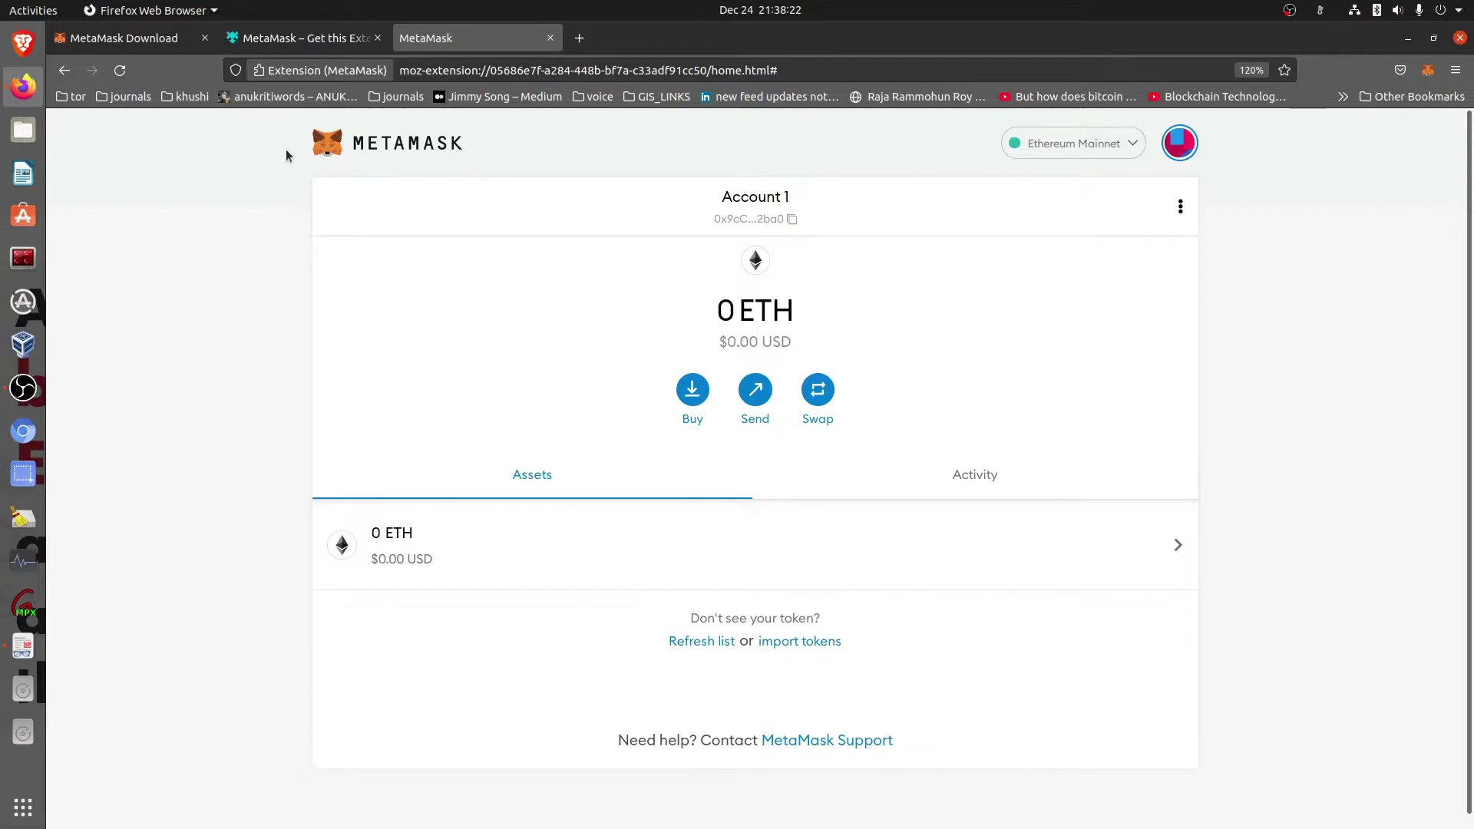
left_click(1126, 147)
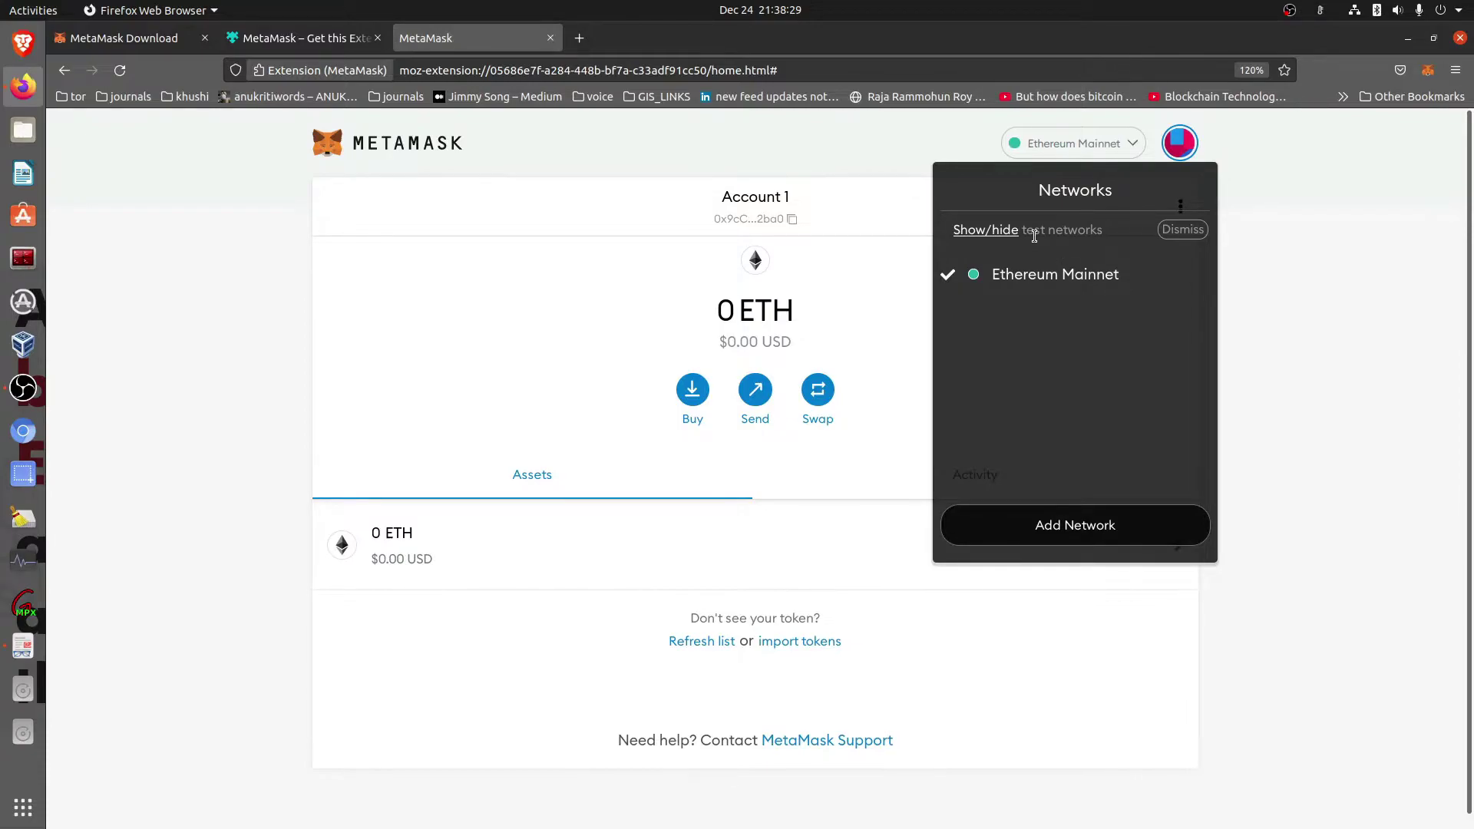
left_click(993, 233)
scroll(738, 462, "down", 1)
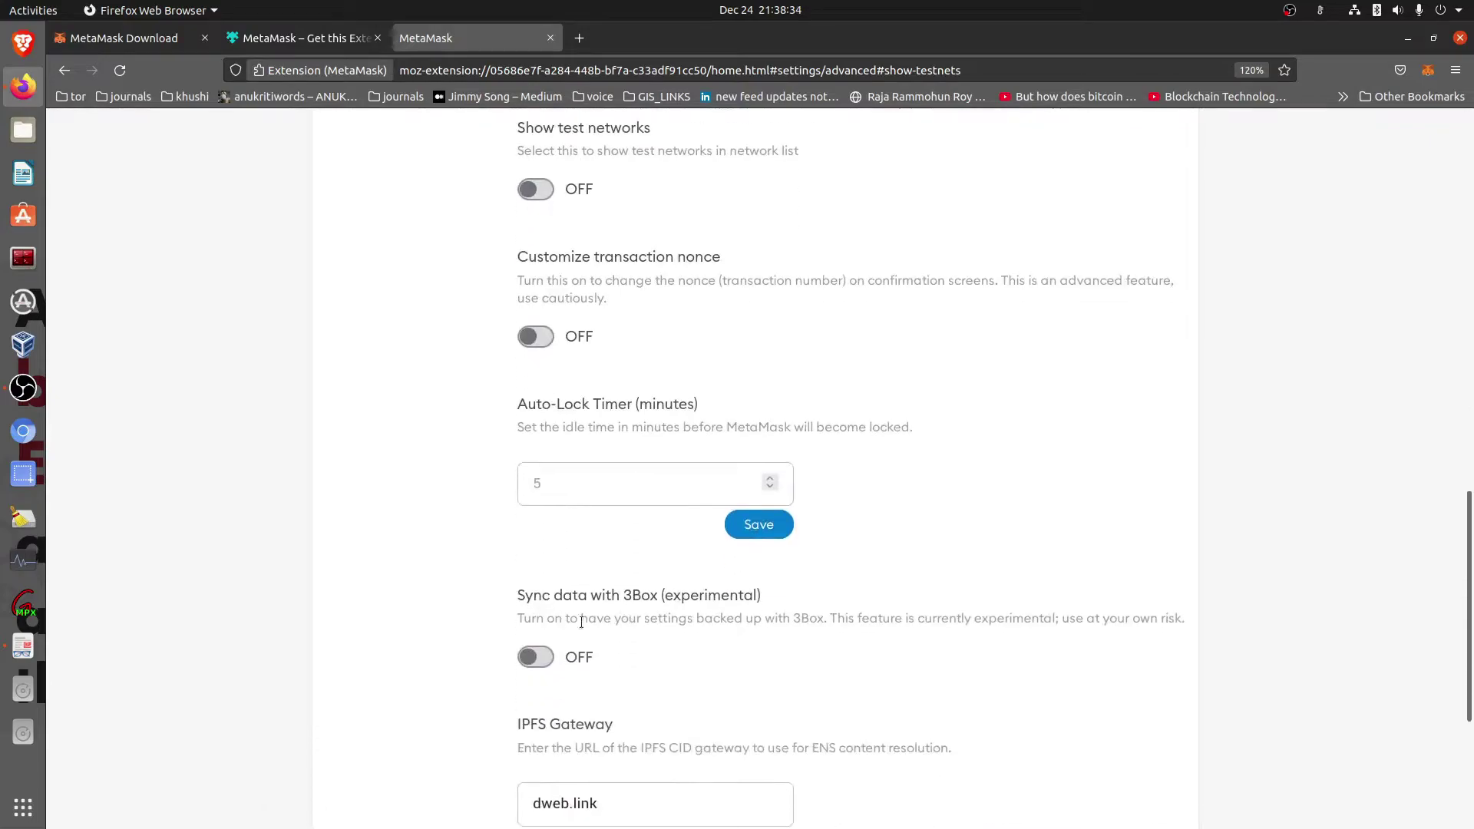
left_click(536, 656)
left_click(535, 656)
scroll(556, 659, "down", 3)
scroll(556, 658, "up", 5)
scroll(556, 658, "up", 2)
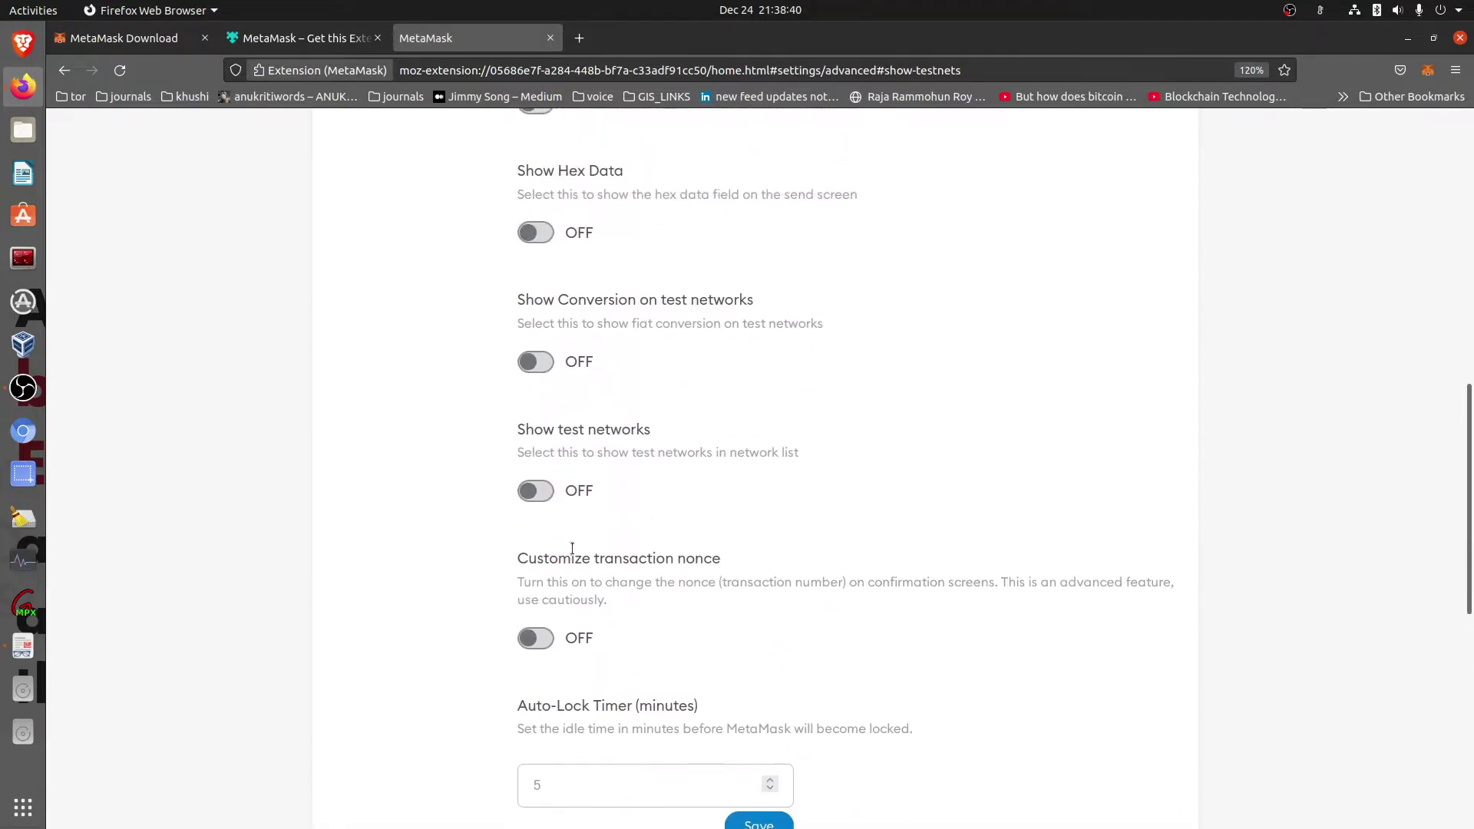
left_click(553, 496)
scroll(882, 380, "up", 5)
scroll(779, 335, "up", 3)
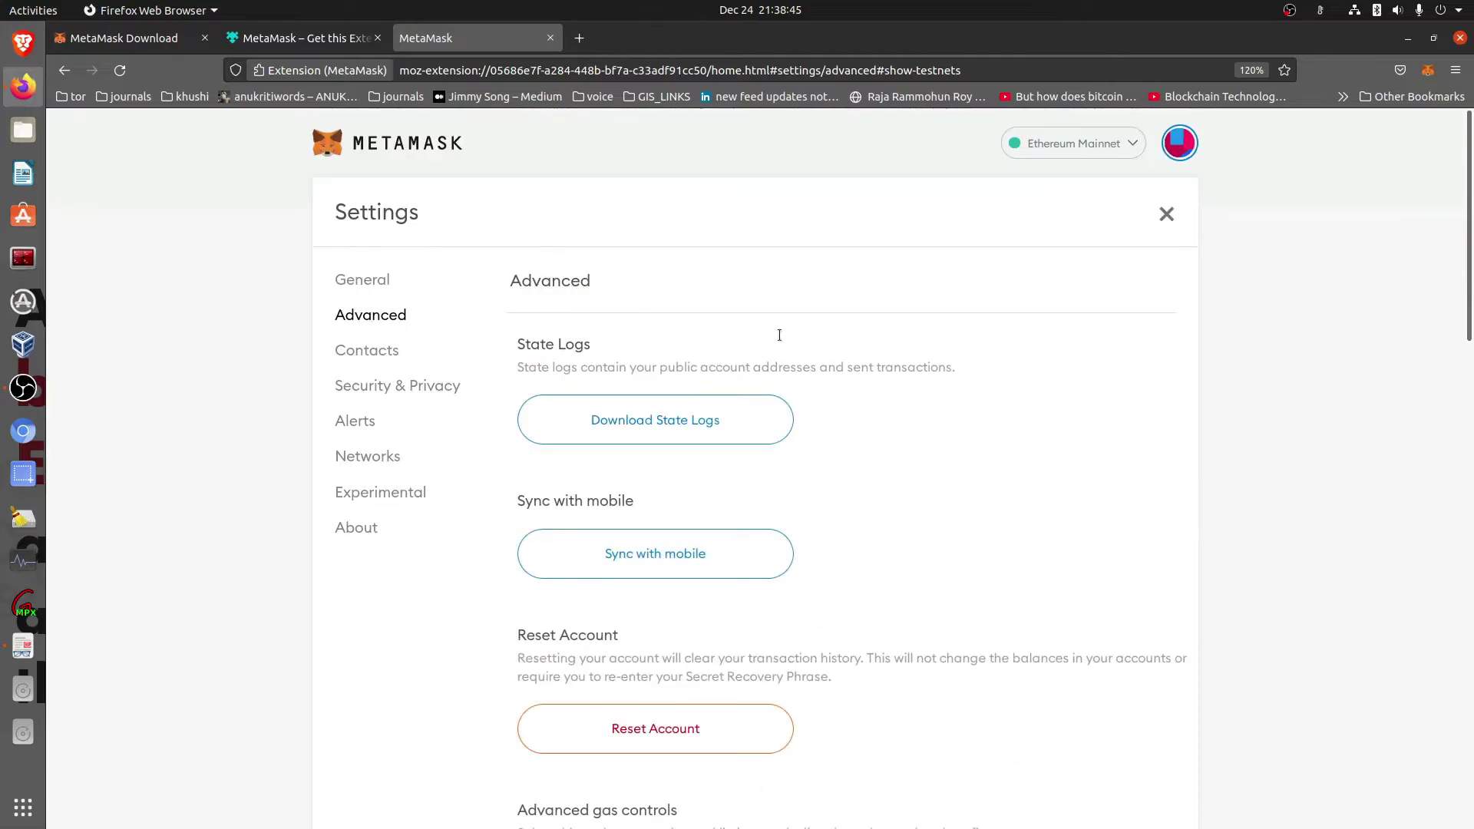
Select Ropsten Test Network, close Settings, and recheck the network list.
left_click(364, 281)
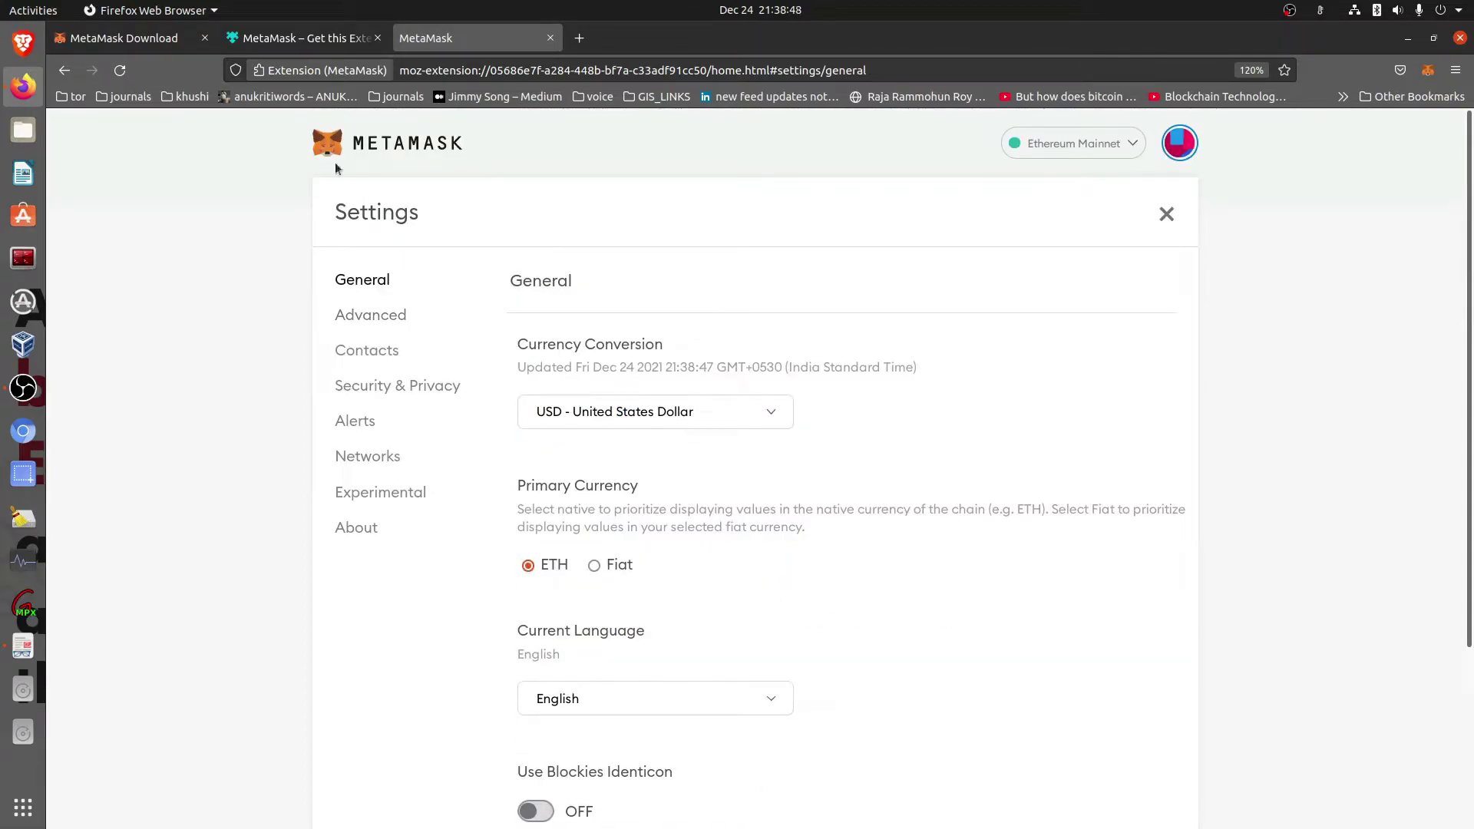
left_click(1111, 147)
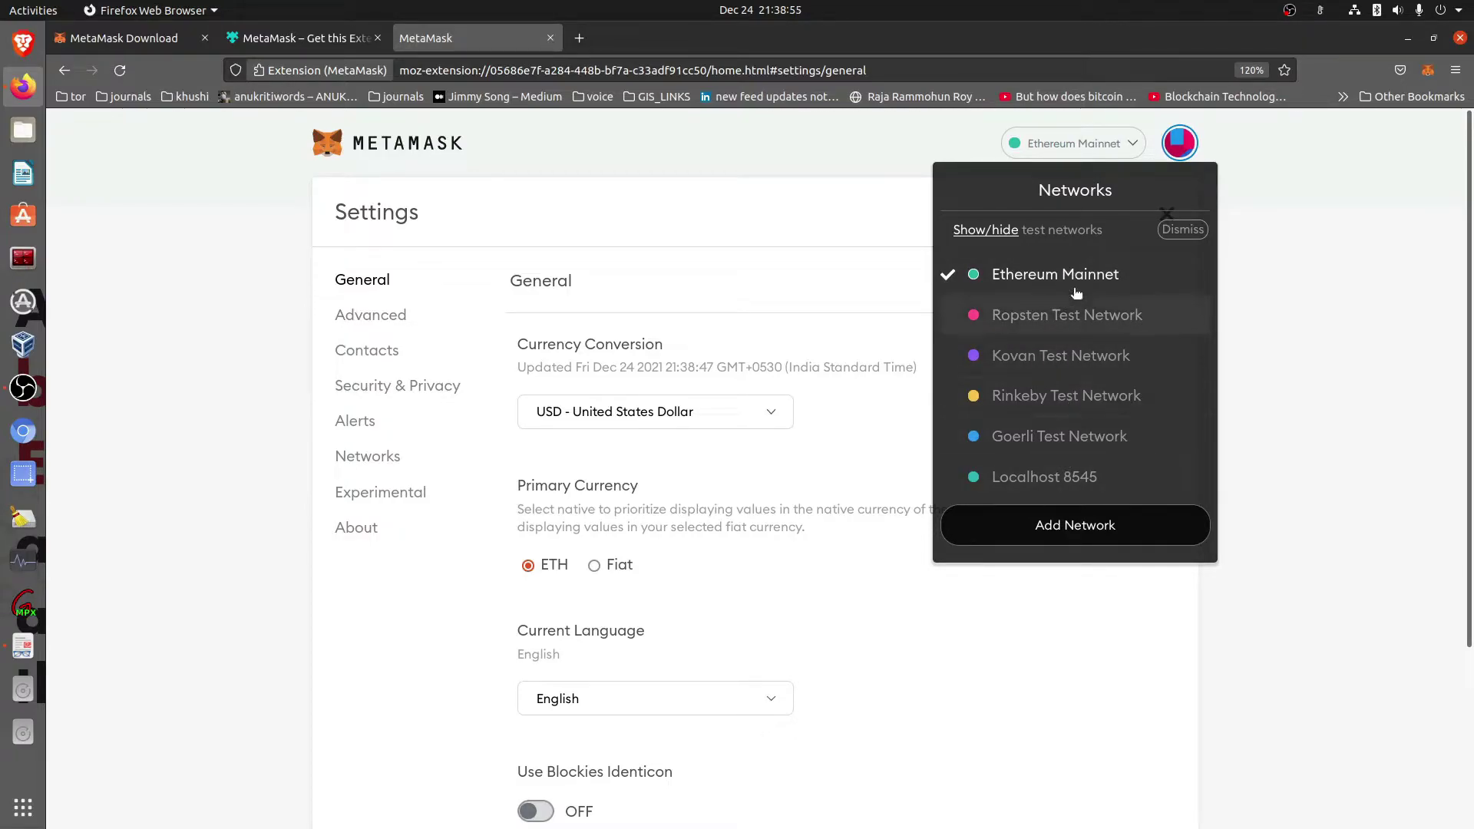
left_click(1073, 318)
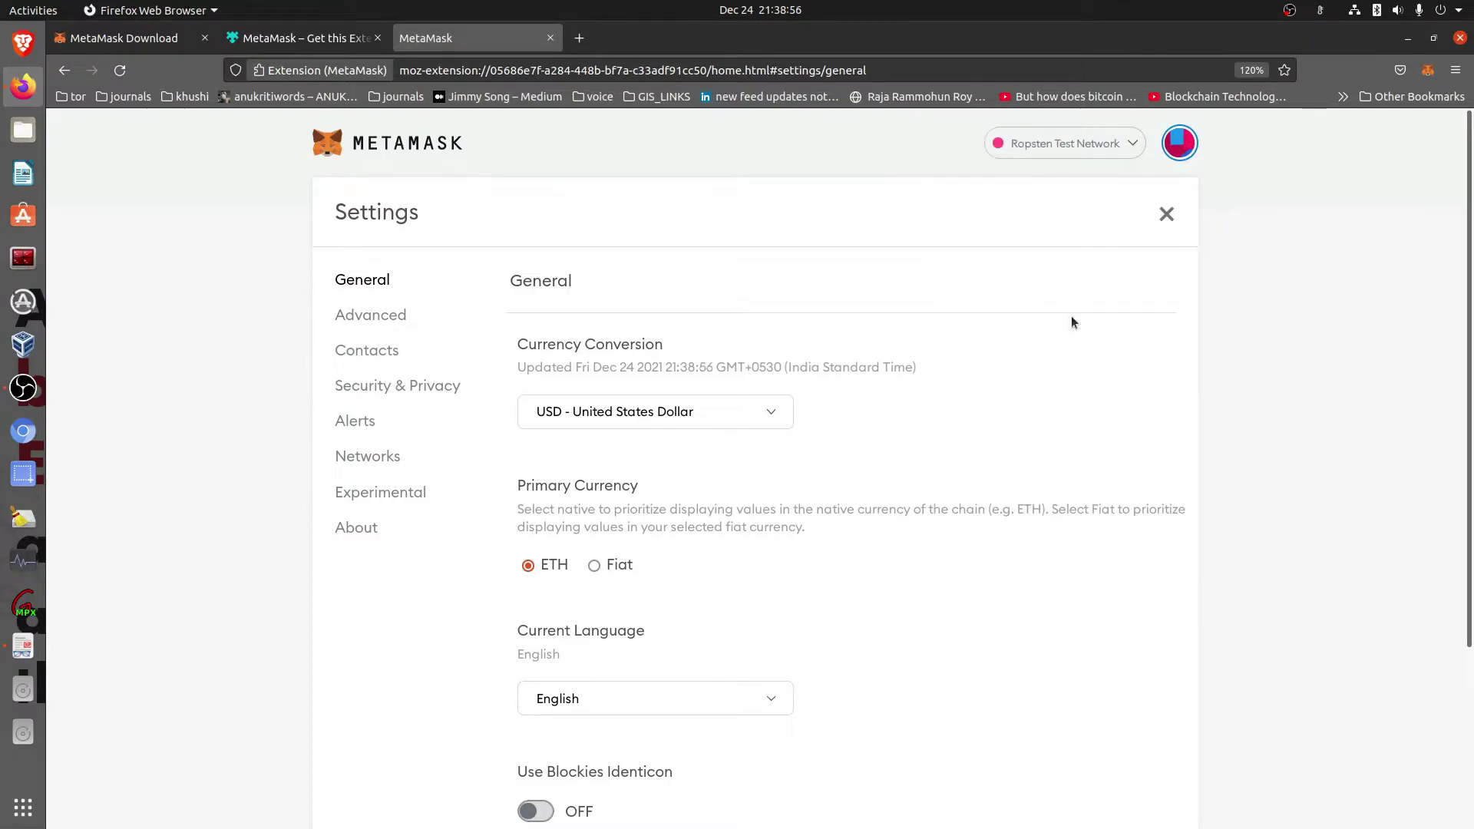
left_click(1166, 217)
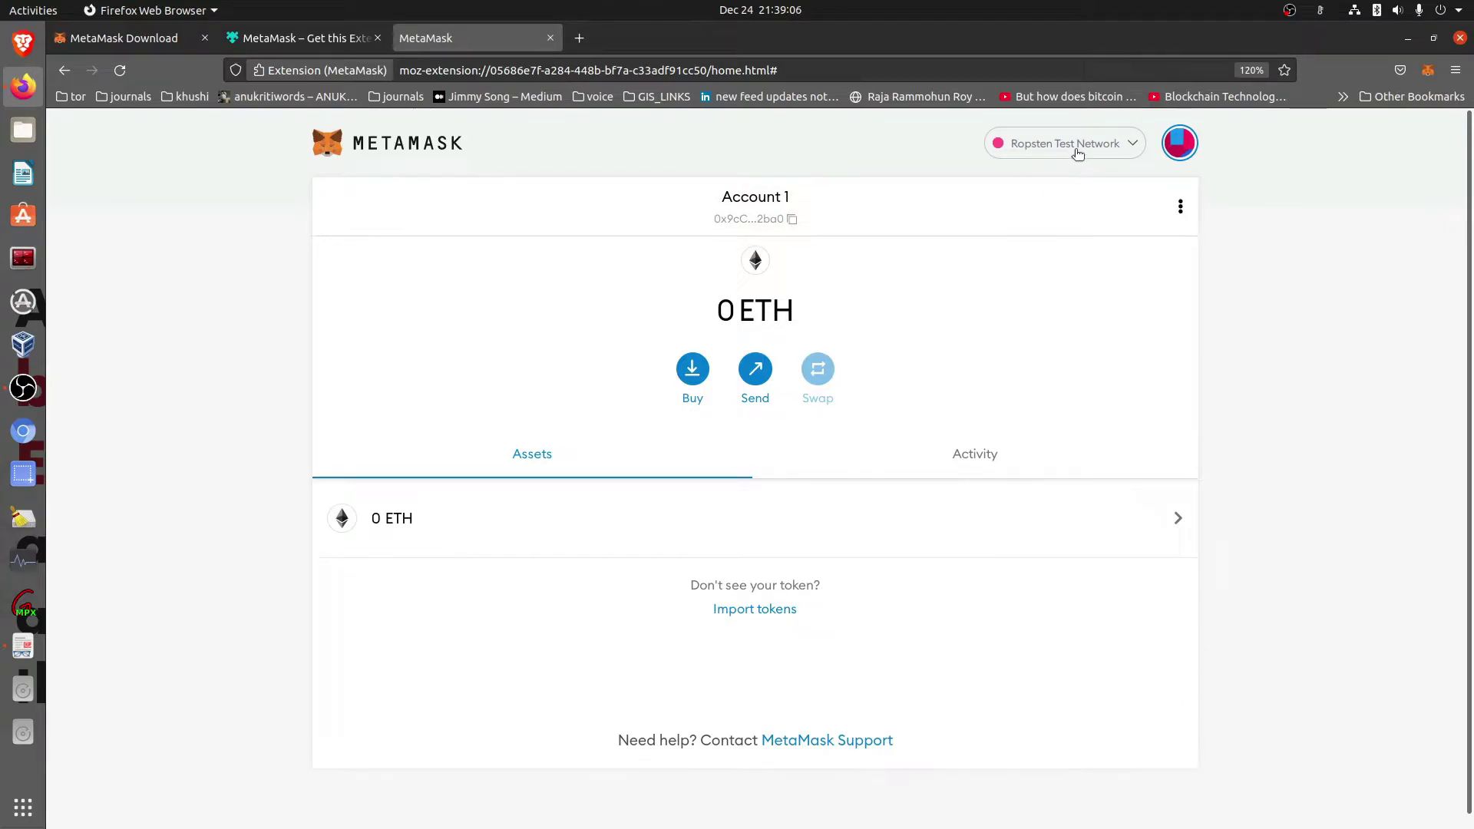
left_click(1078, 150)
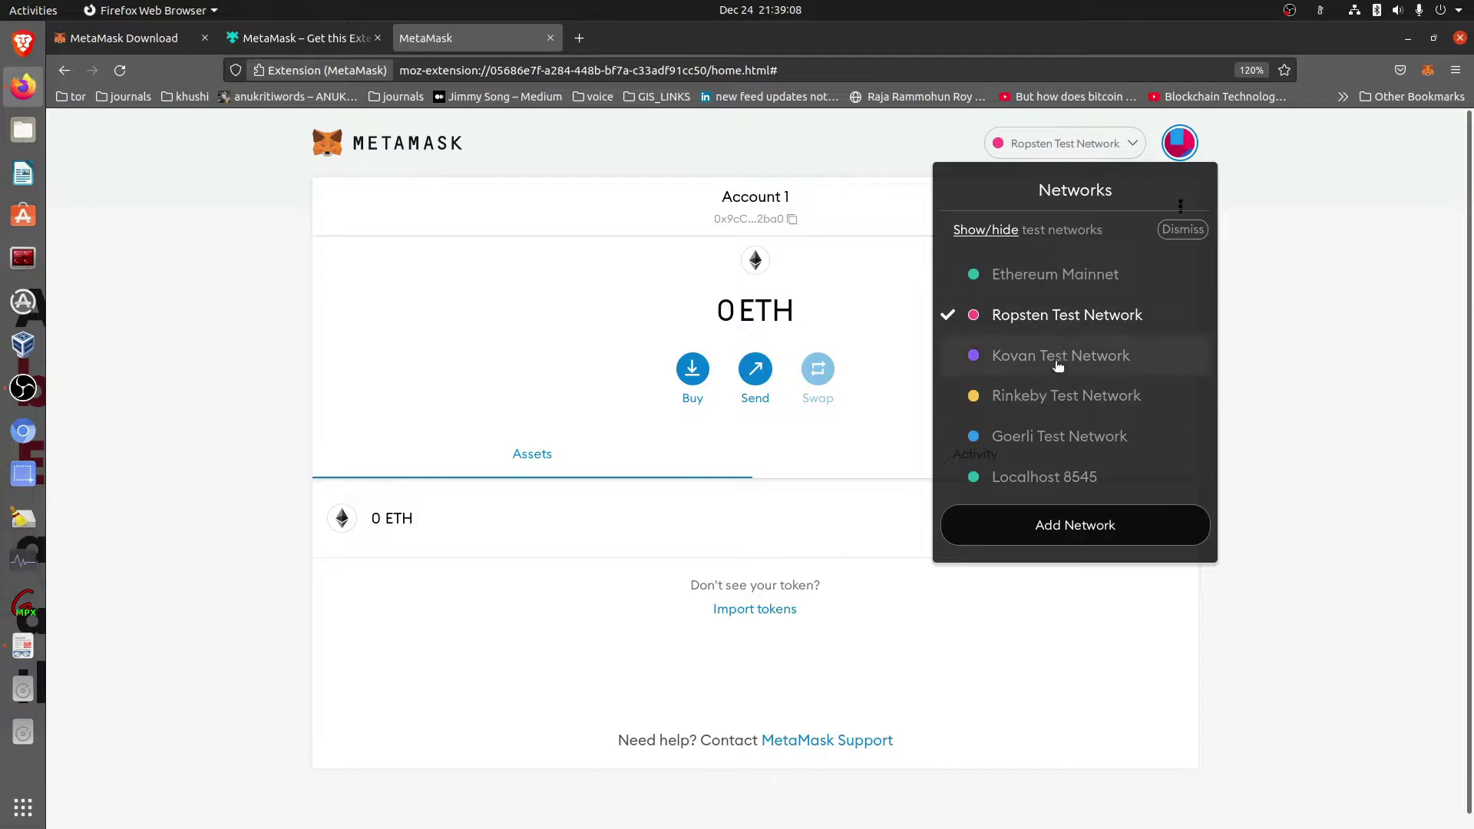
left_click(870, 302)
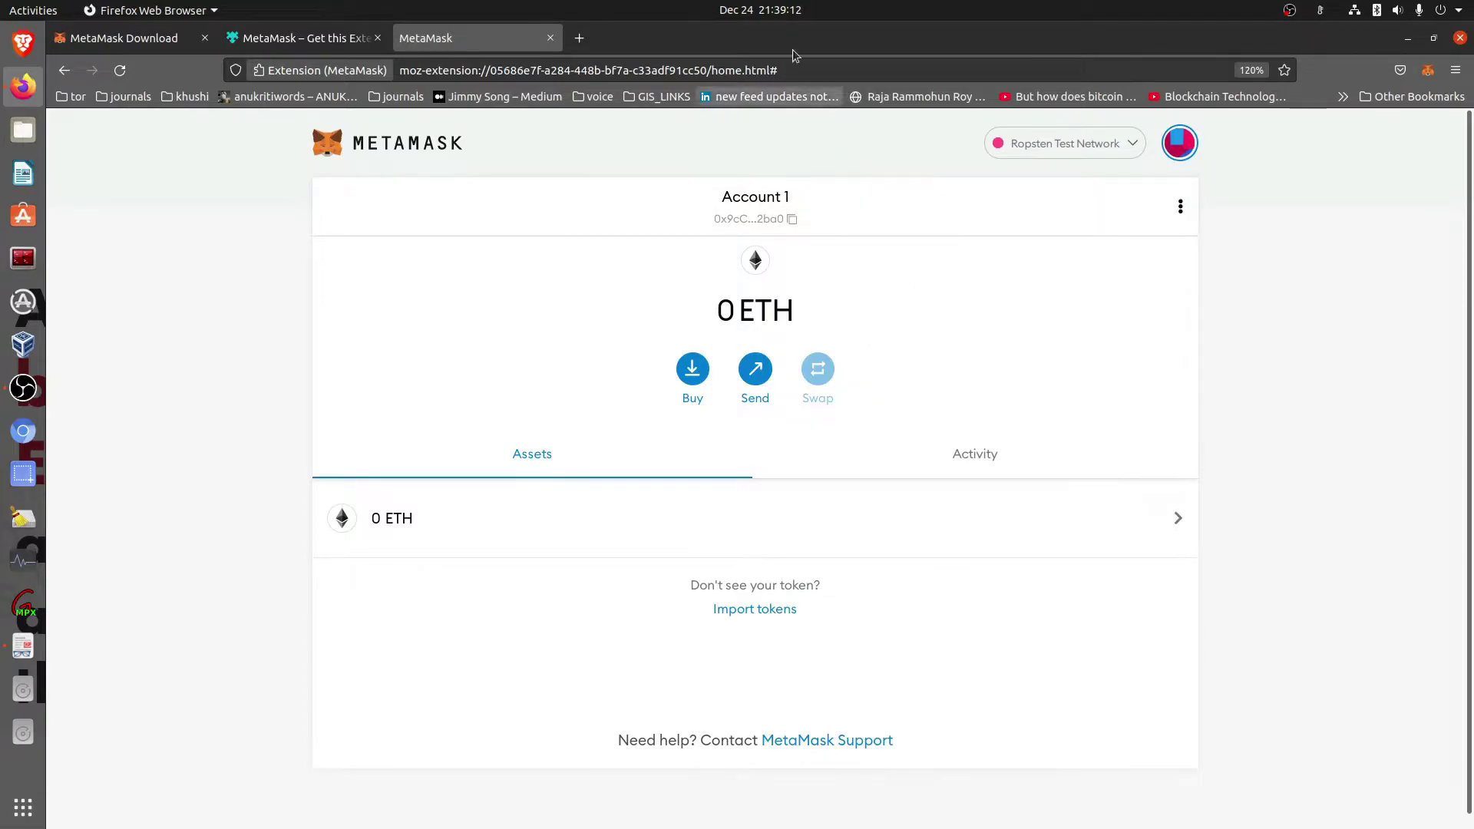
Search Google for 'faucets ropsten' in a new tab.
left_click(582, 39)
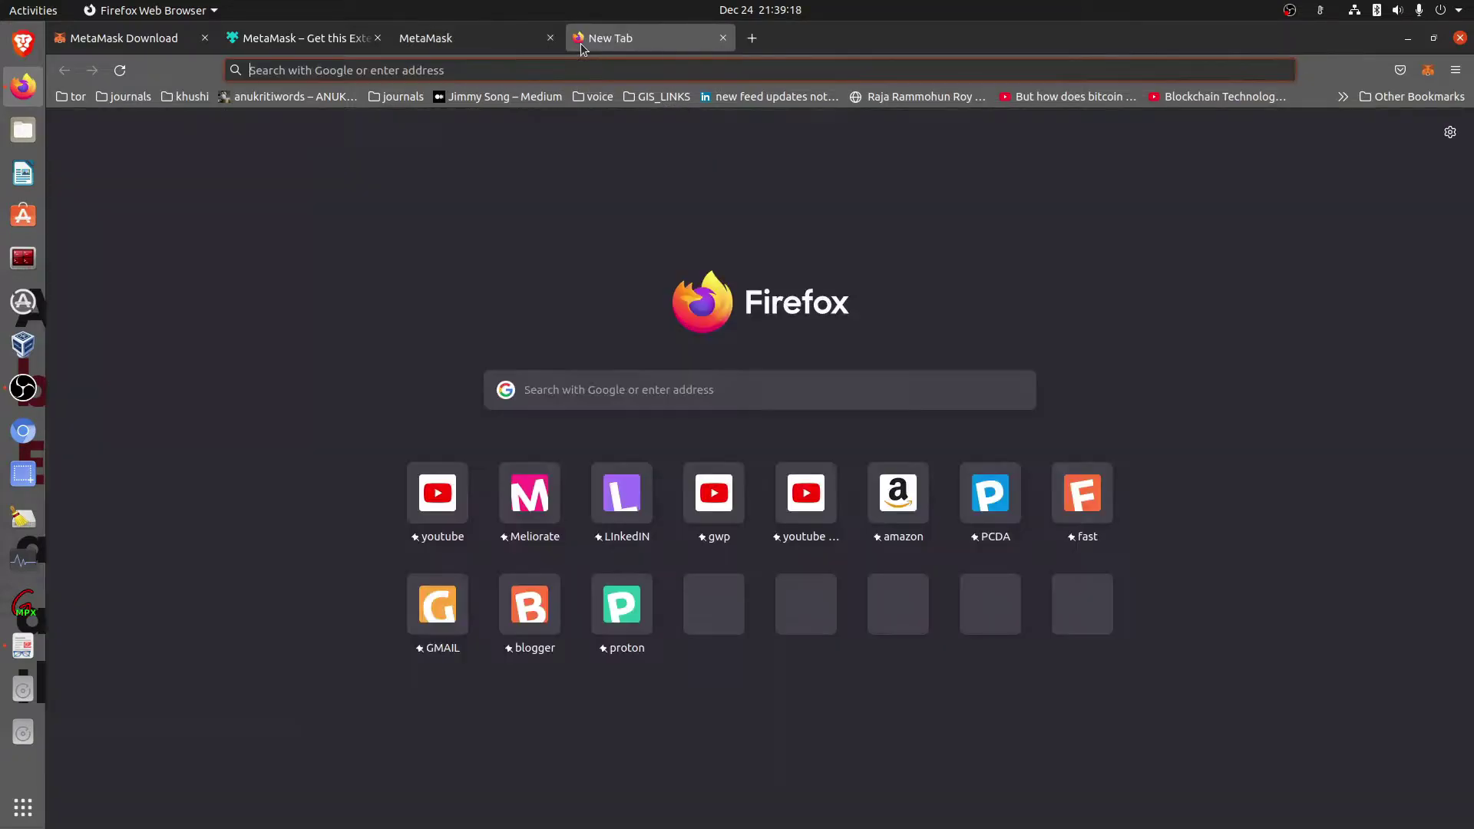
type("faucets")
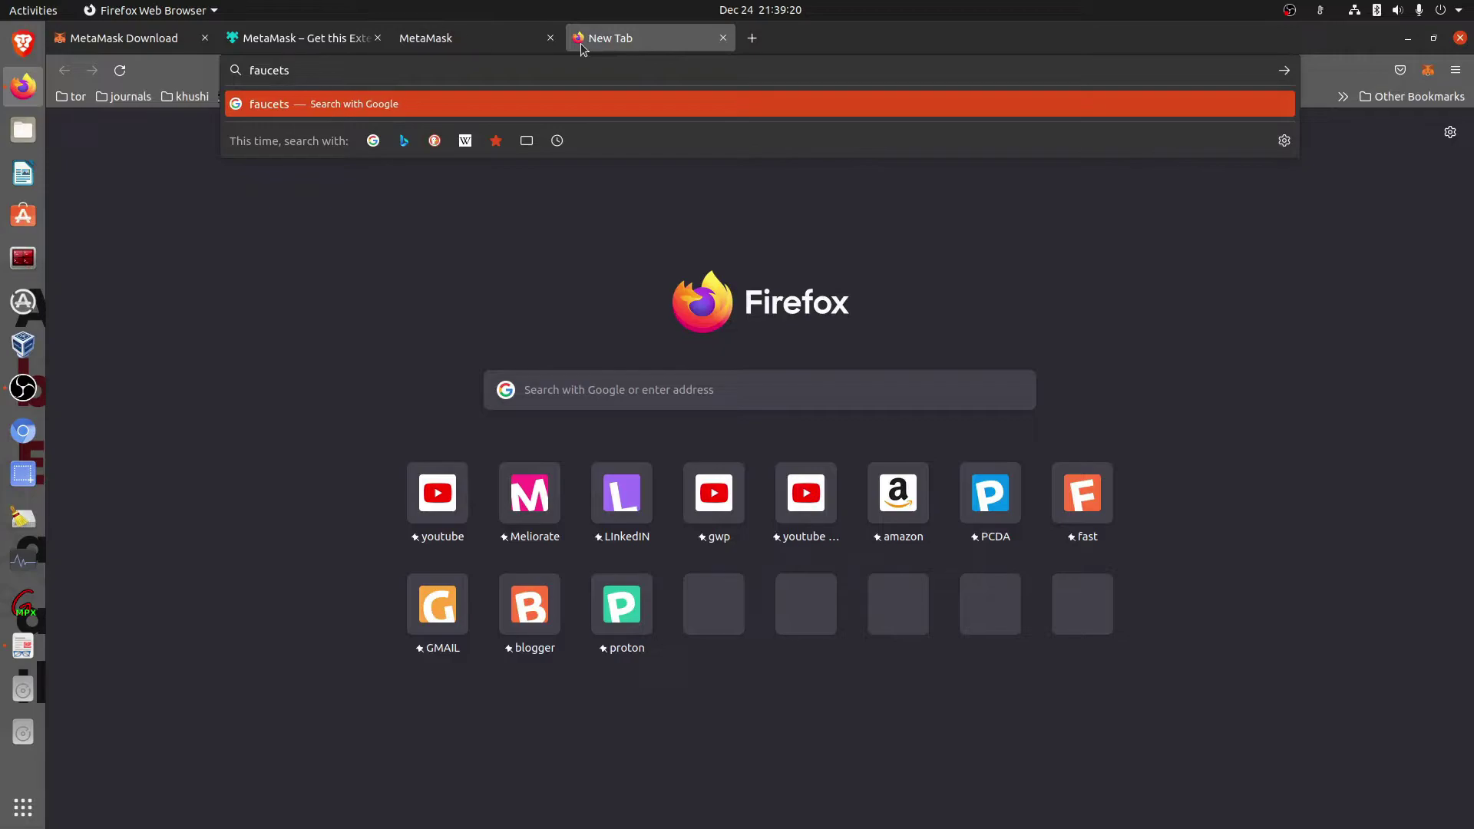
type(" ropsten")
key("Return")
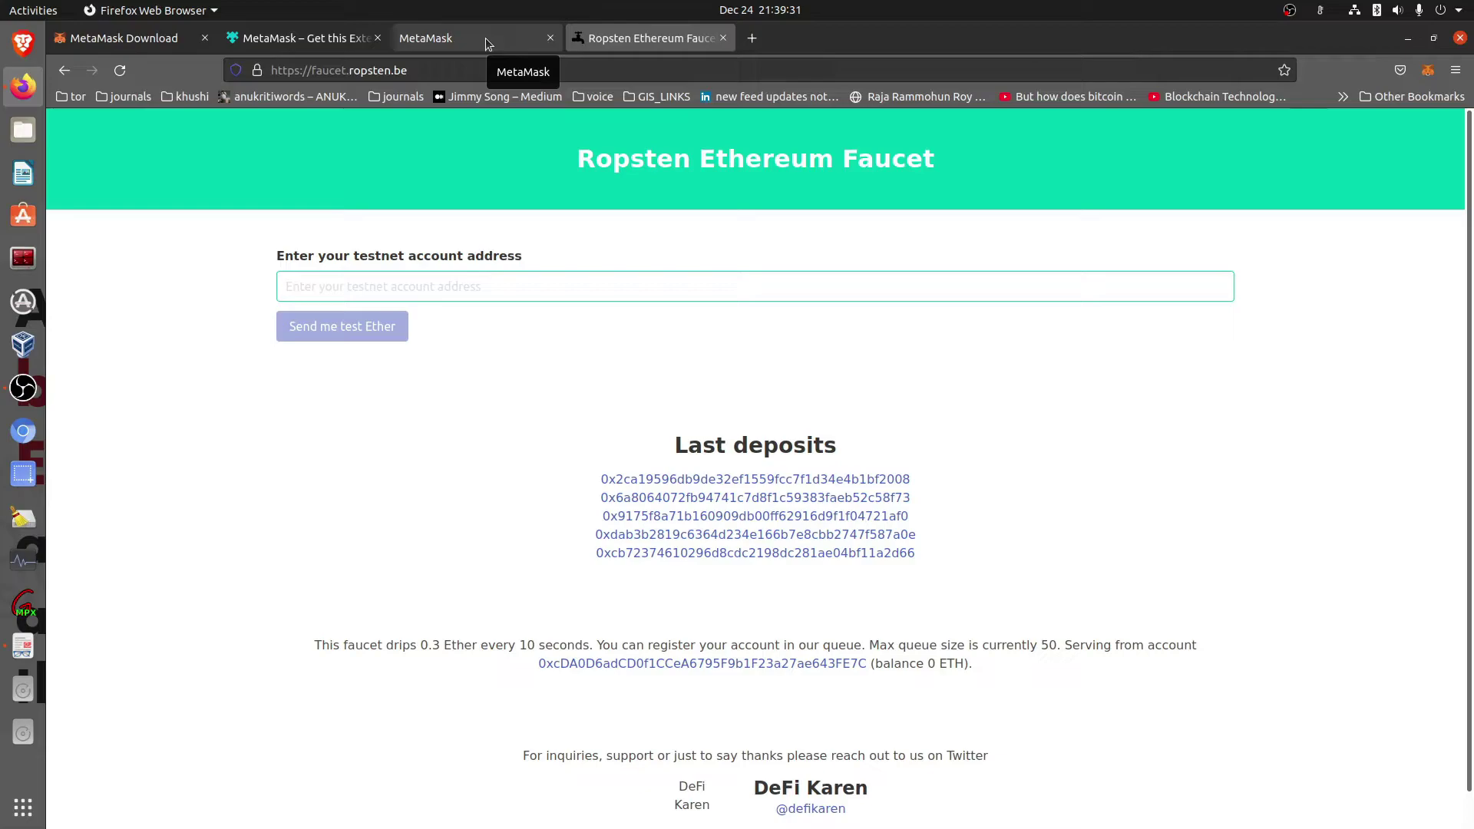
Copy the MetaMask account address into the faucet and request test Ether.
left_click(486, 37)
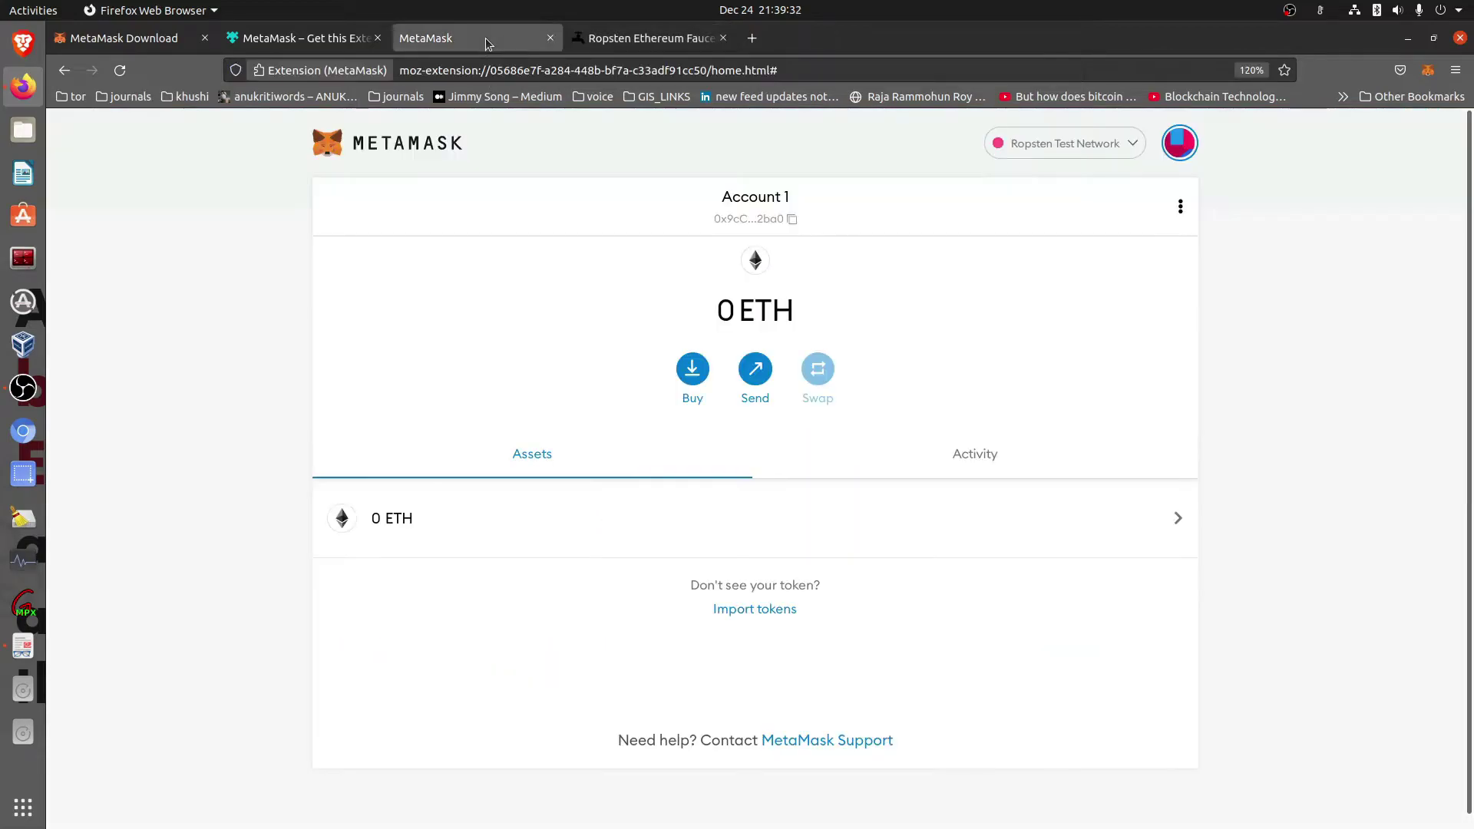
left_click(795, 221)
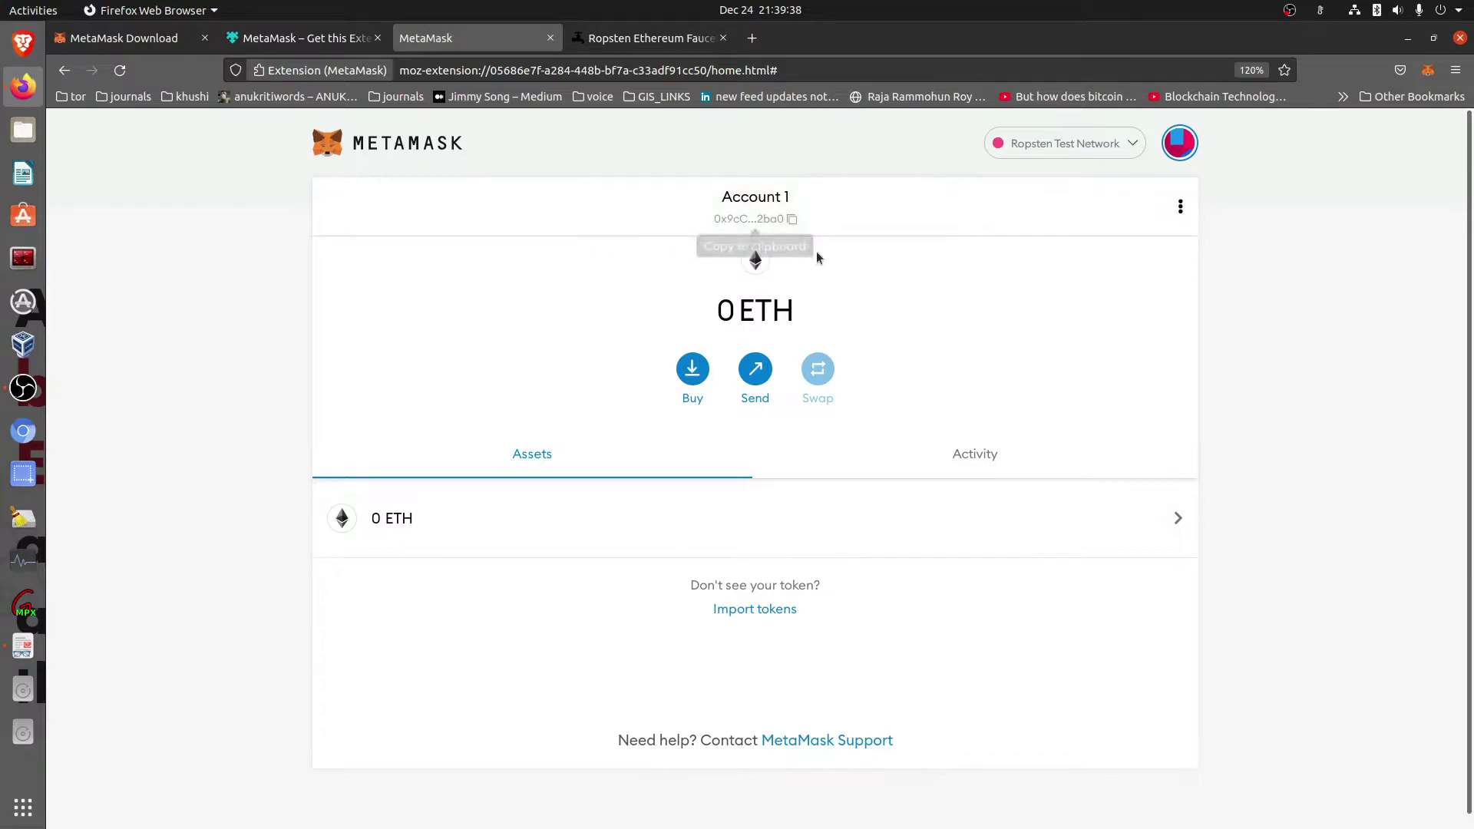
left_click(795, 221)
left_click(645, 38)
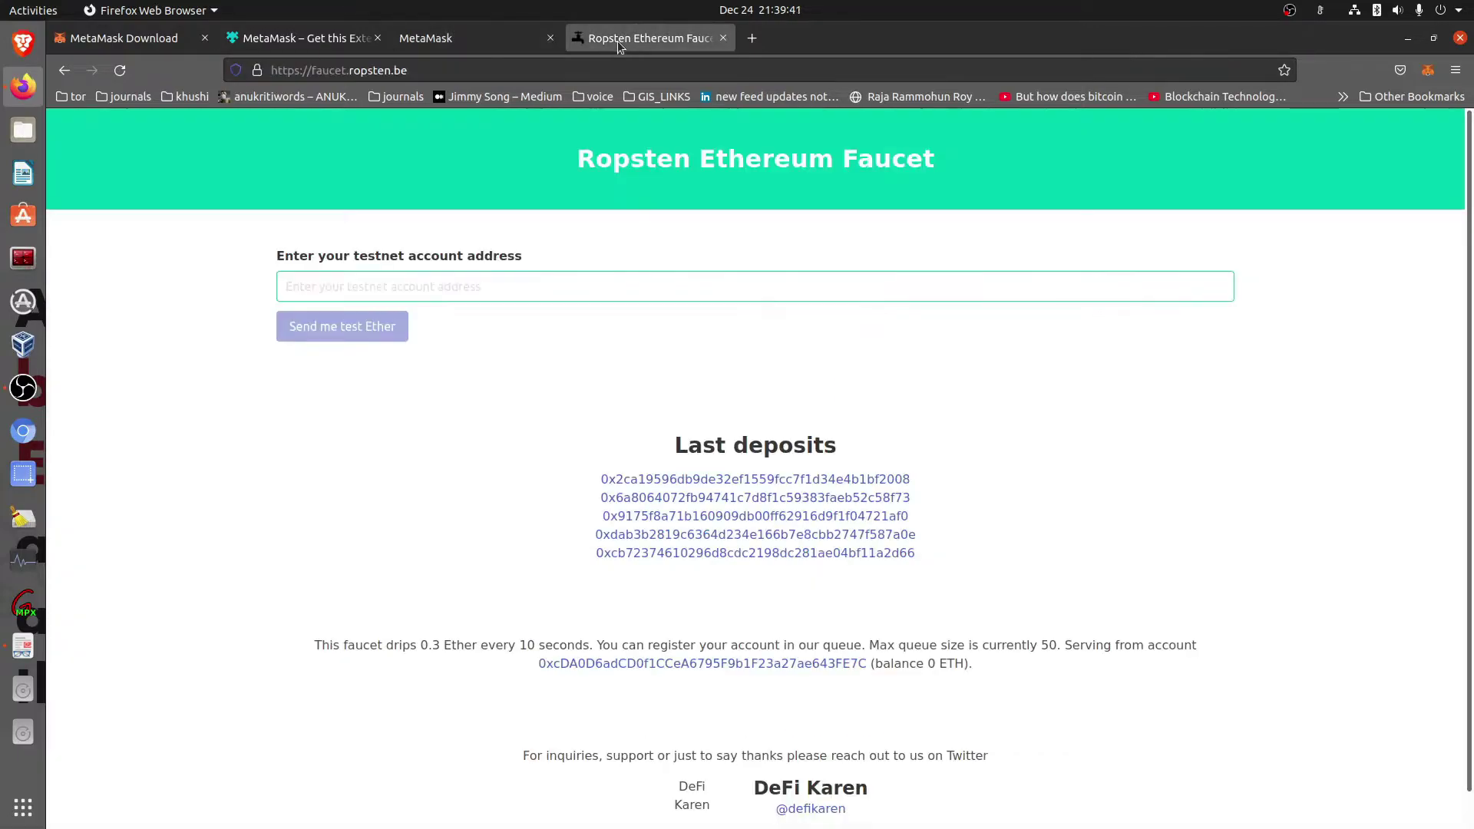
left_click(387, 288)
key("ctrl+v")
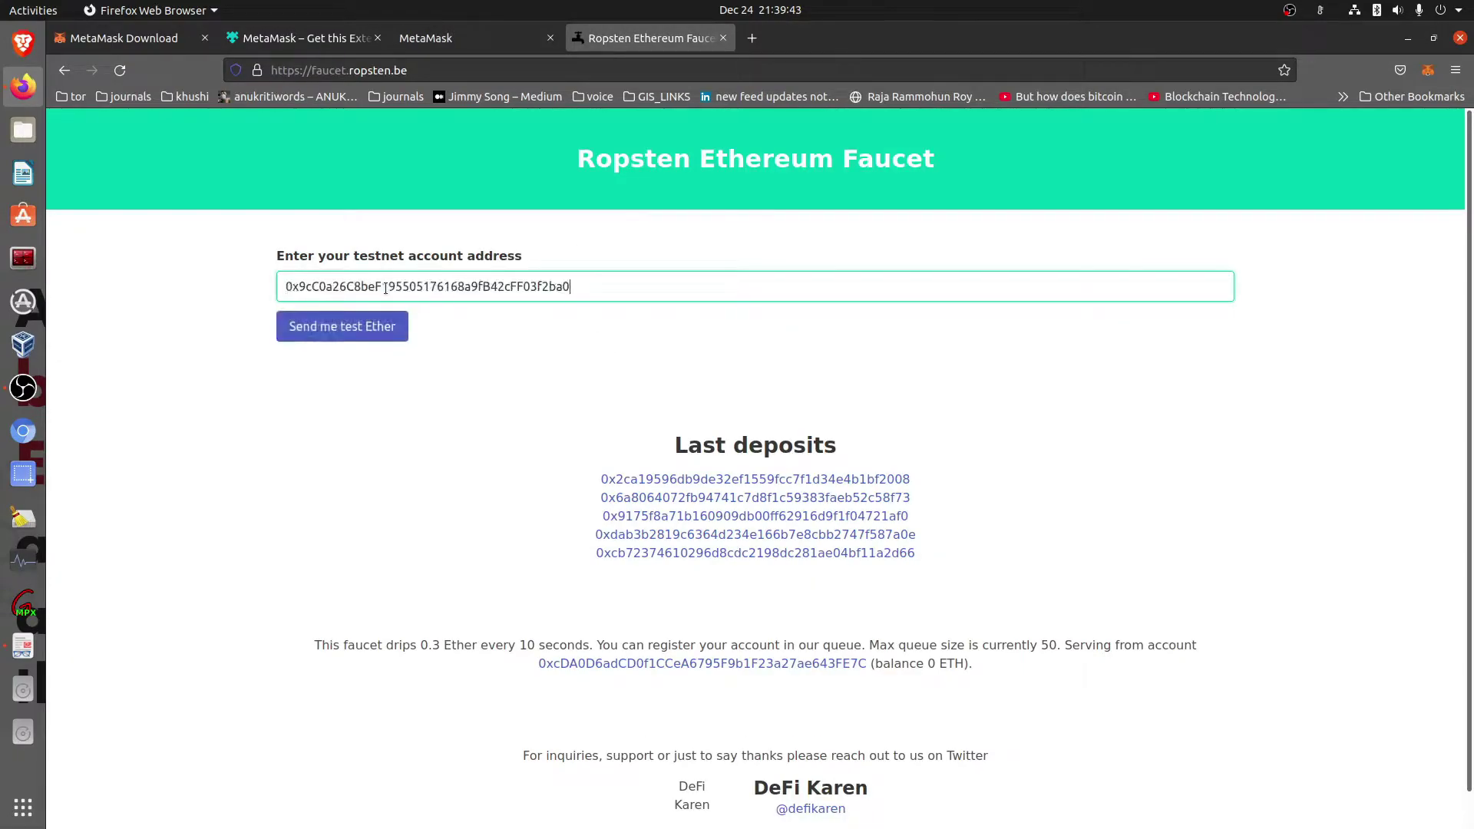
left_click(364, 332)
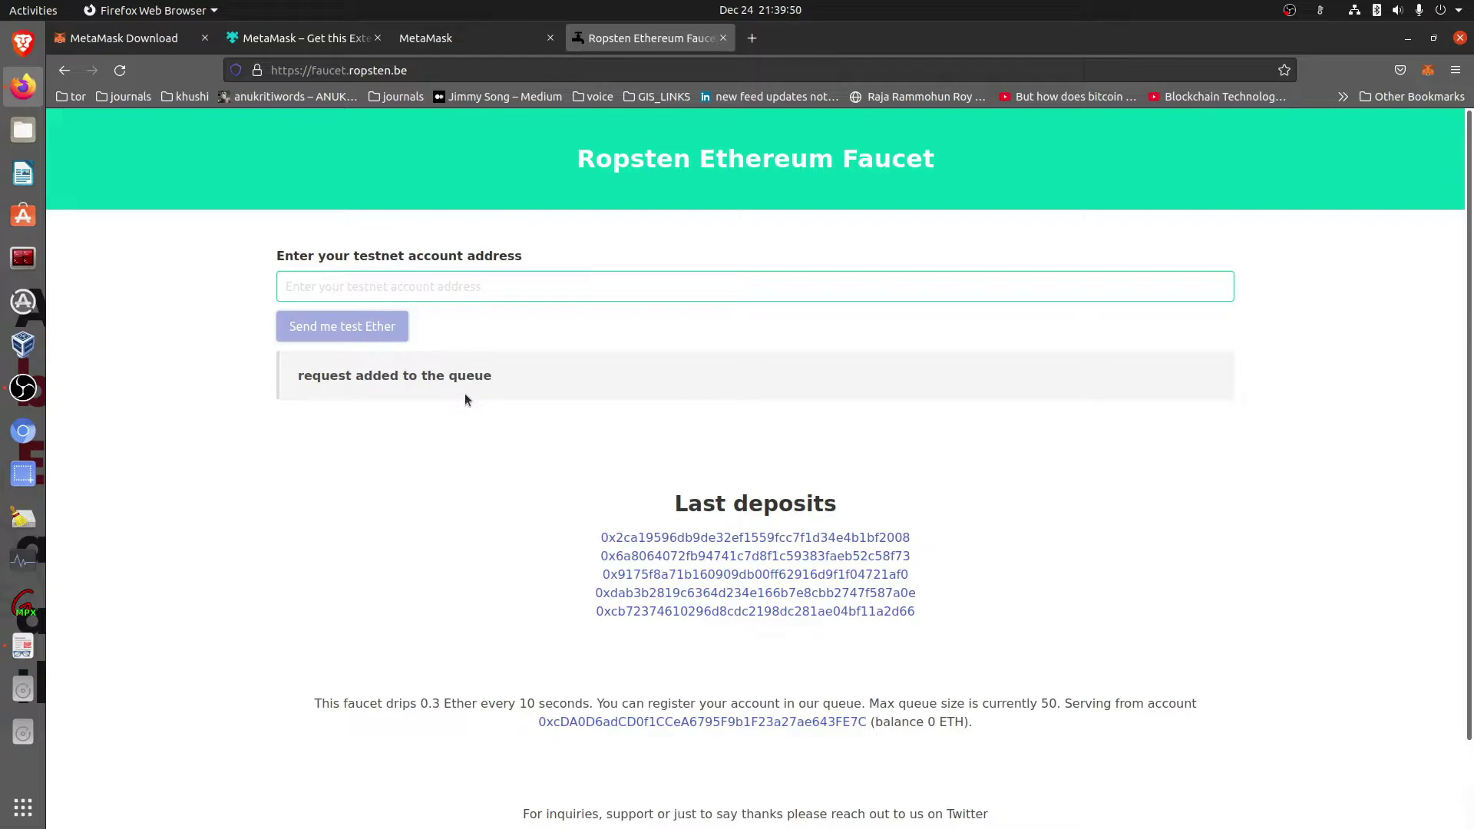
Paste the address again and submit a second test Ether request.
left_click(376, 286)
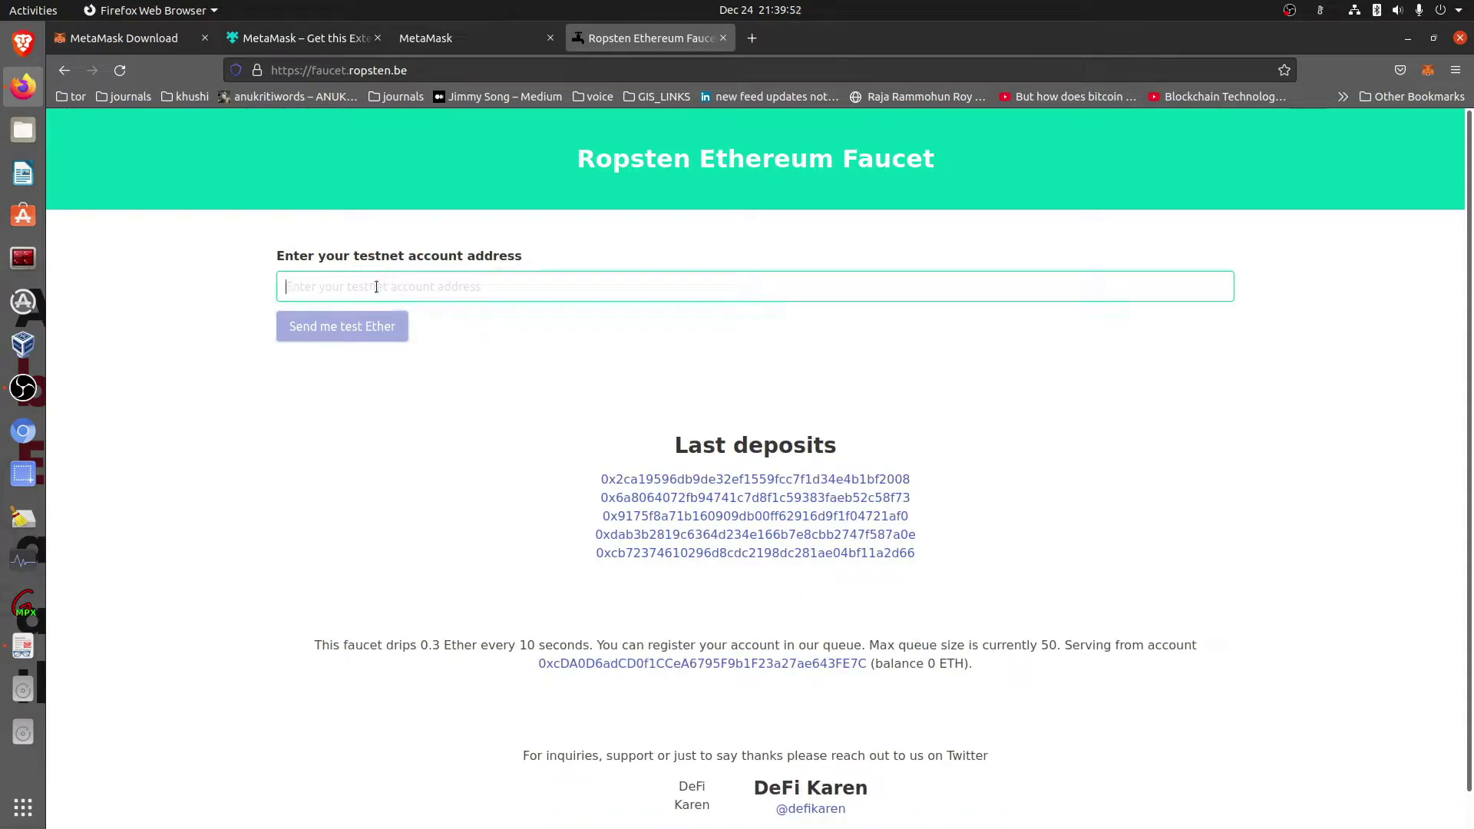
key("ctrl+v")
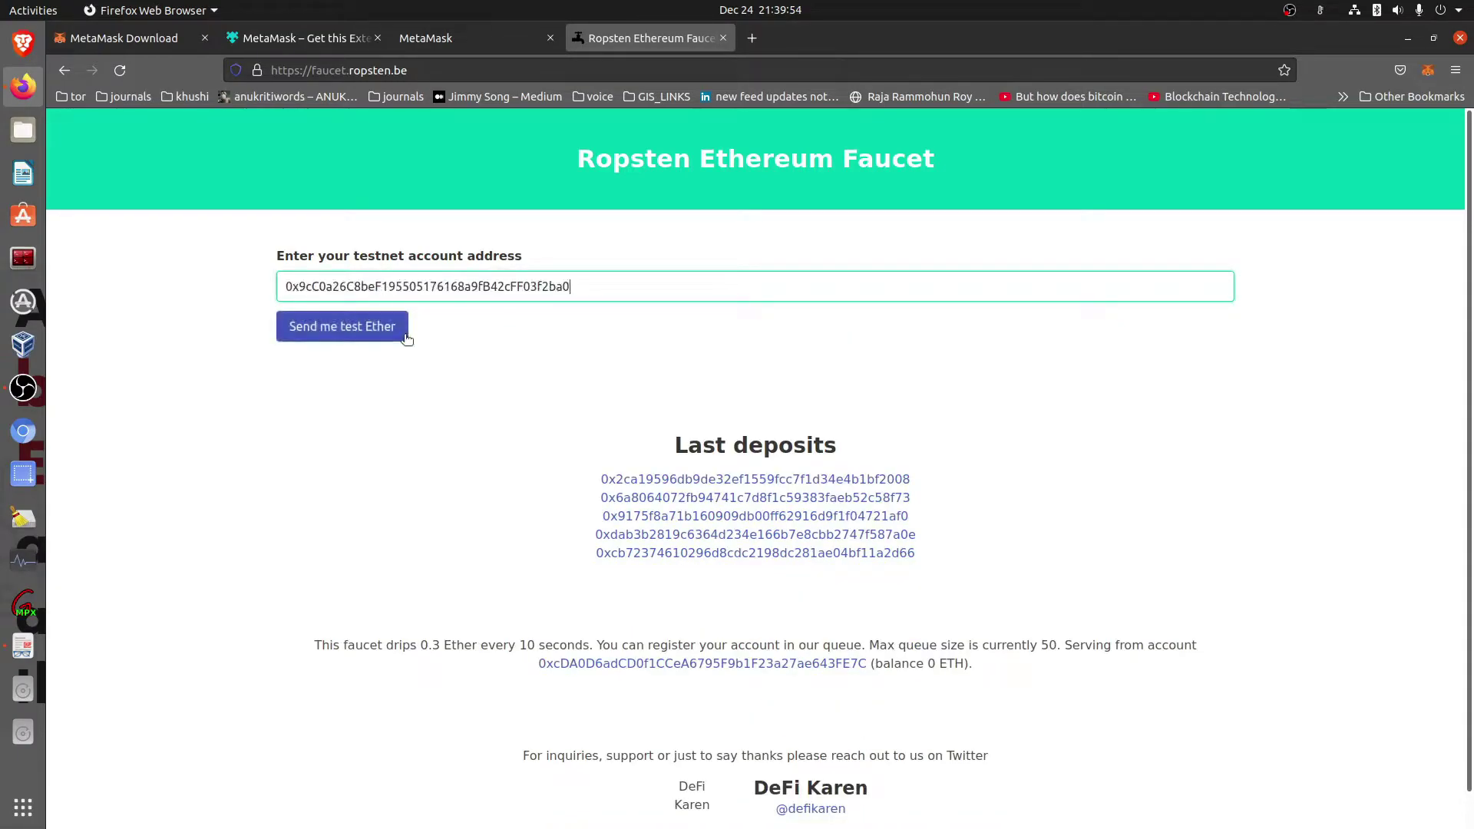
left_click(388, 327)
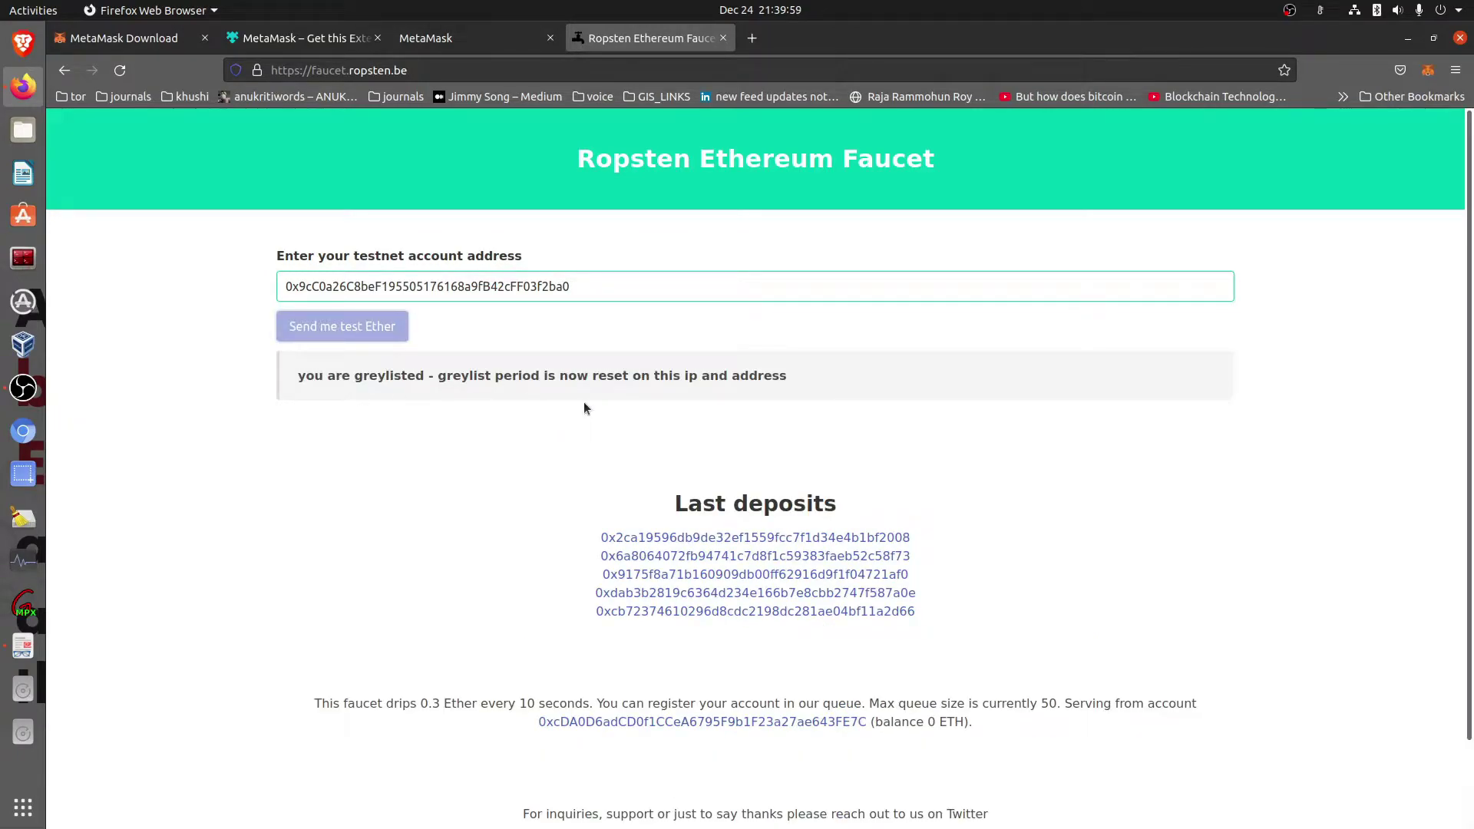
Try the Ropsten rETH faucet, then open the Test Ether Faucet from the search results.
left_click(65, 70)
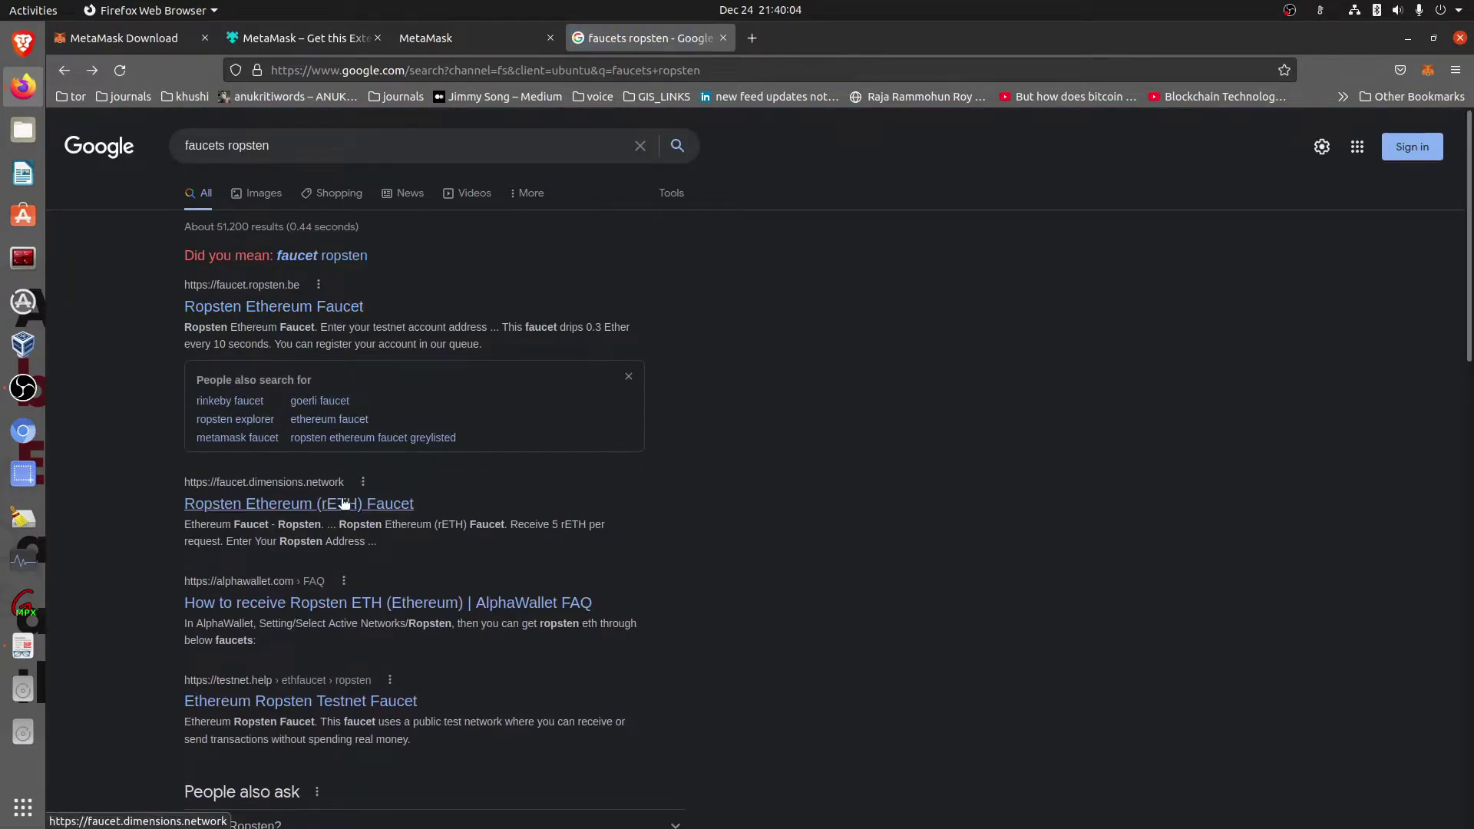
left_click(344, 505)
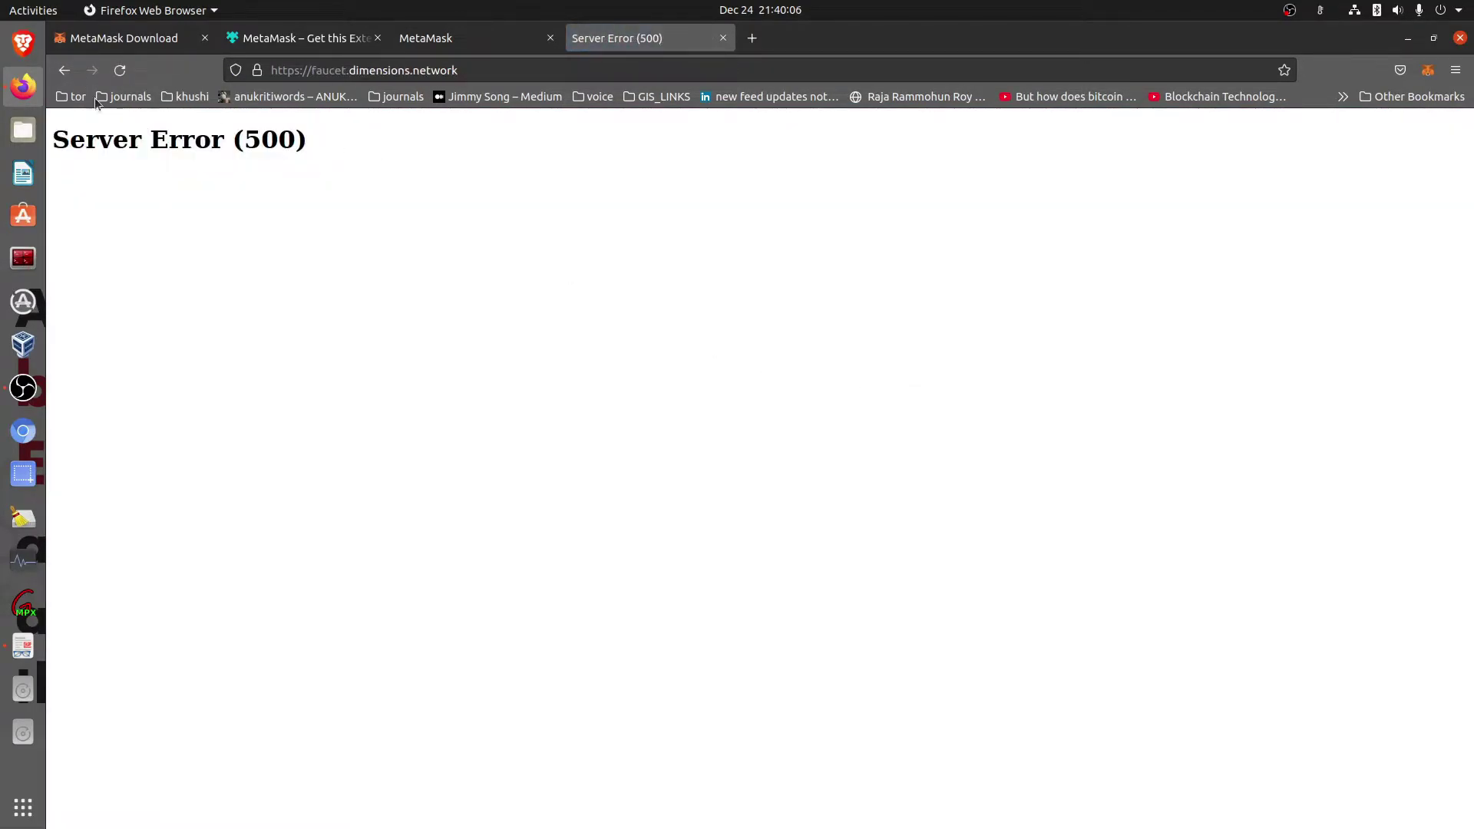
left_click(66, 70)
scroll(265, 138, "down", 5)
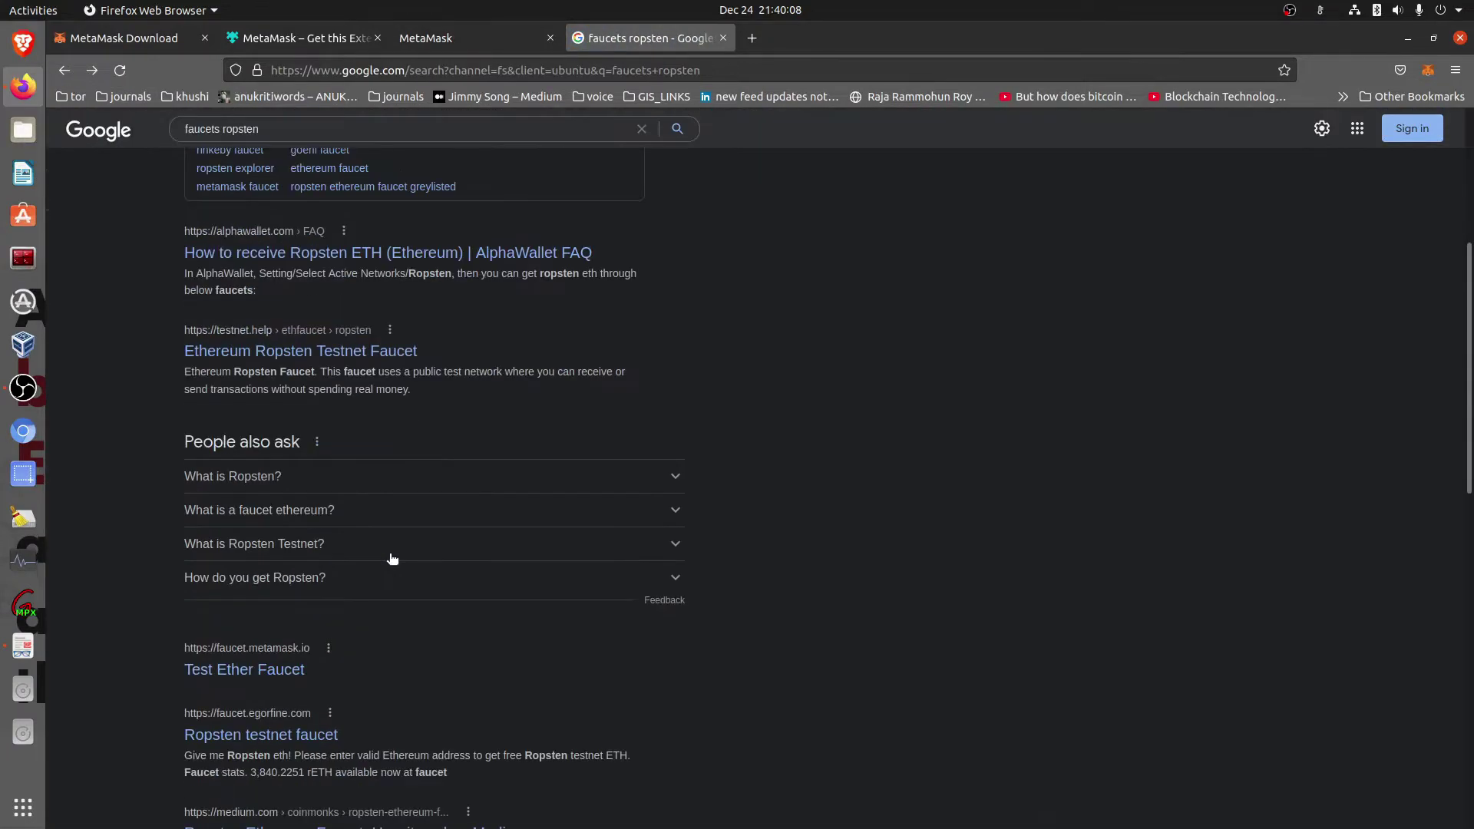
scroll(393, 560, "down", 2)
left_click(244, 319)
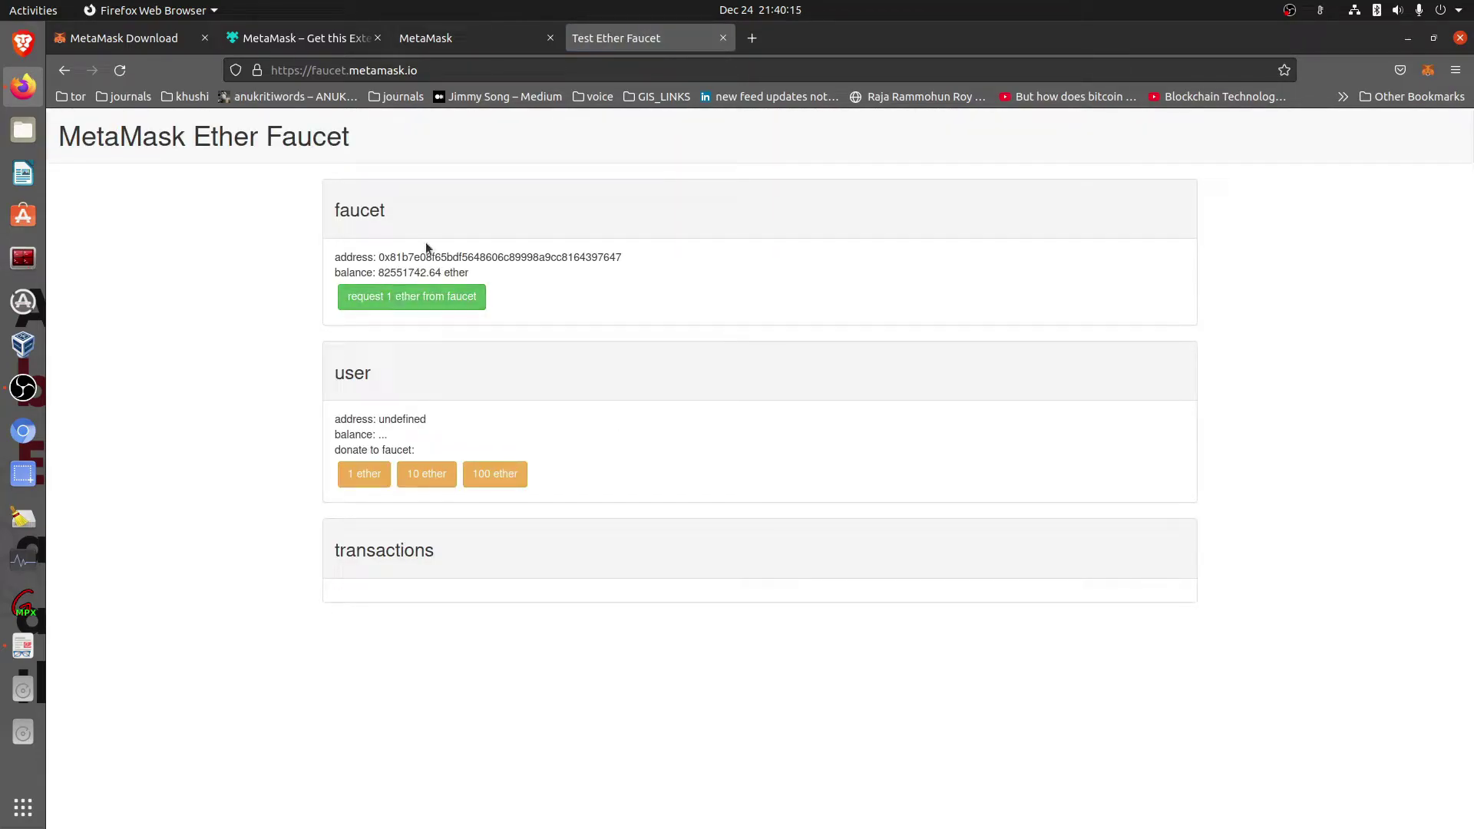
Close the MetaMask add-ons tab and return to the Test Ether Faucet page.
left_click(123, 39)
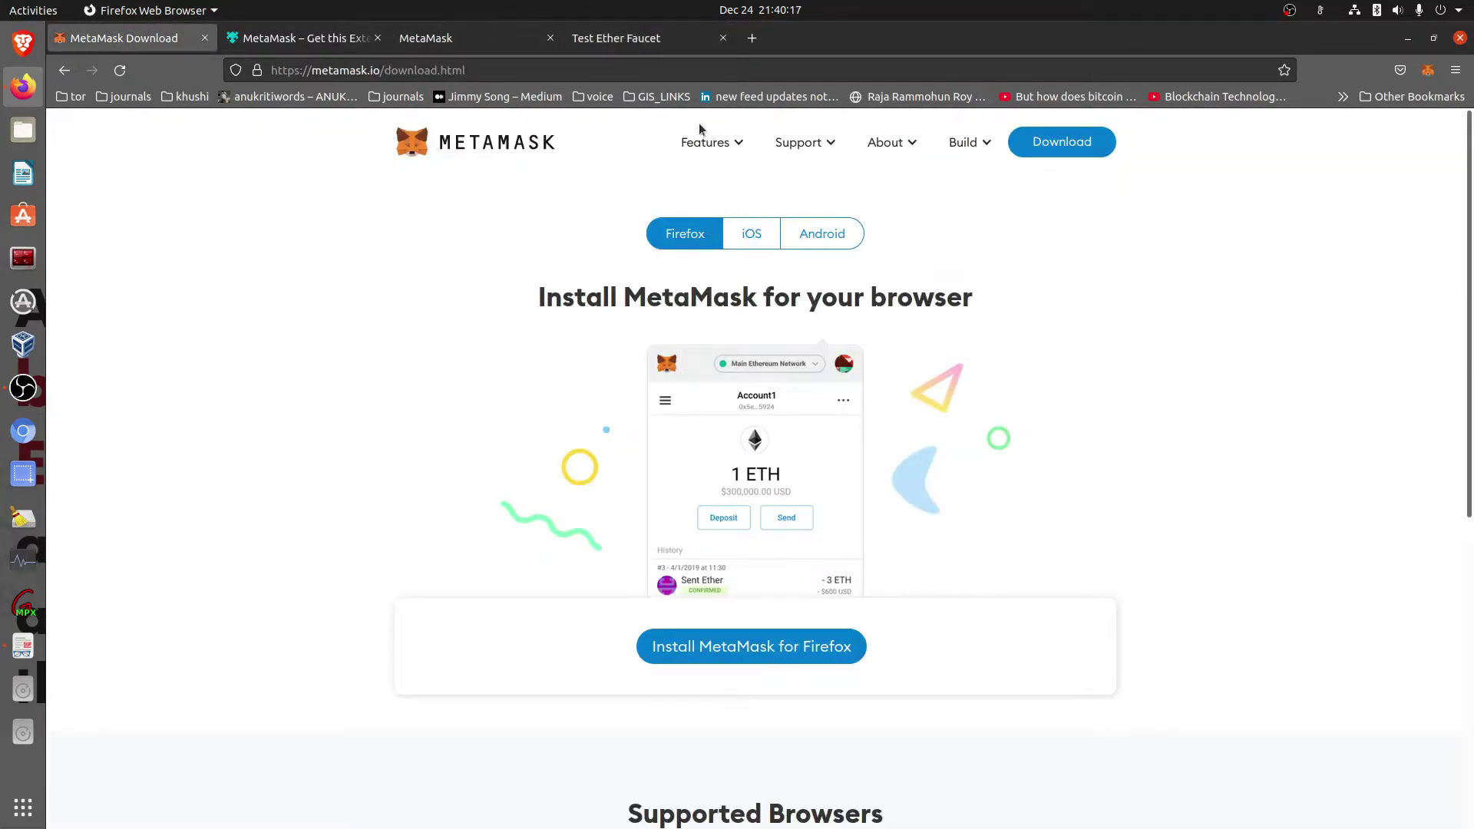
left_click(297, 37)
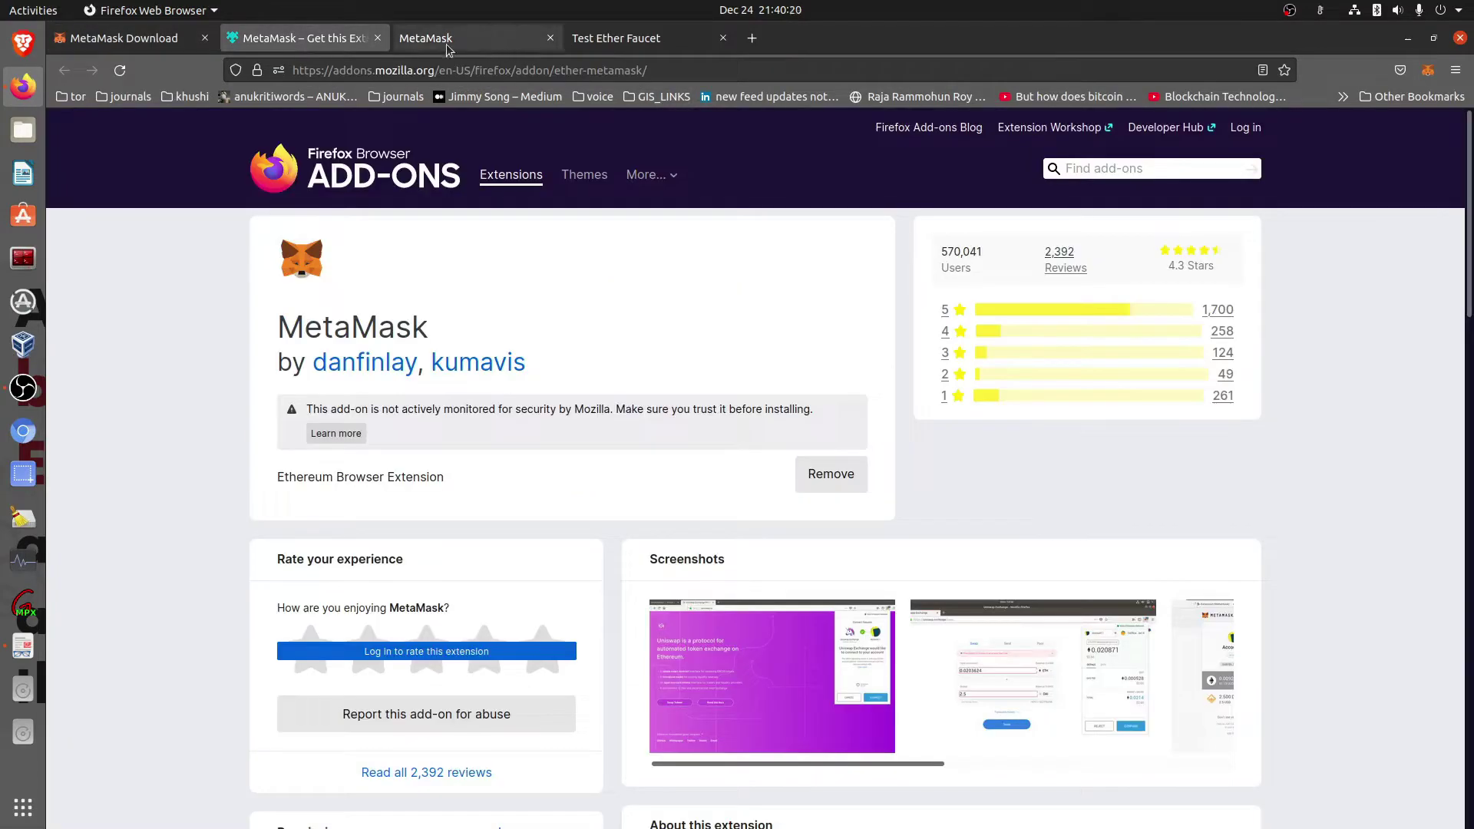
left_click(427, 38)
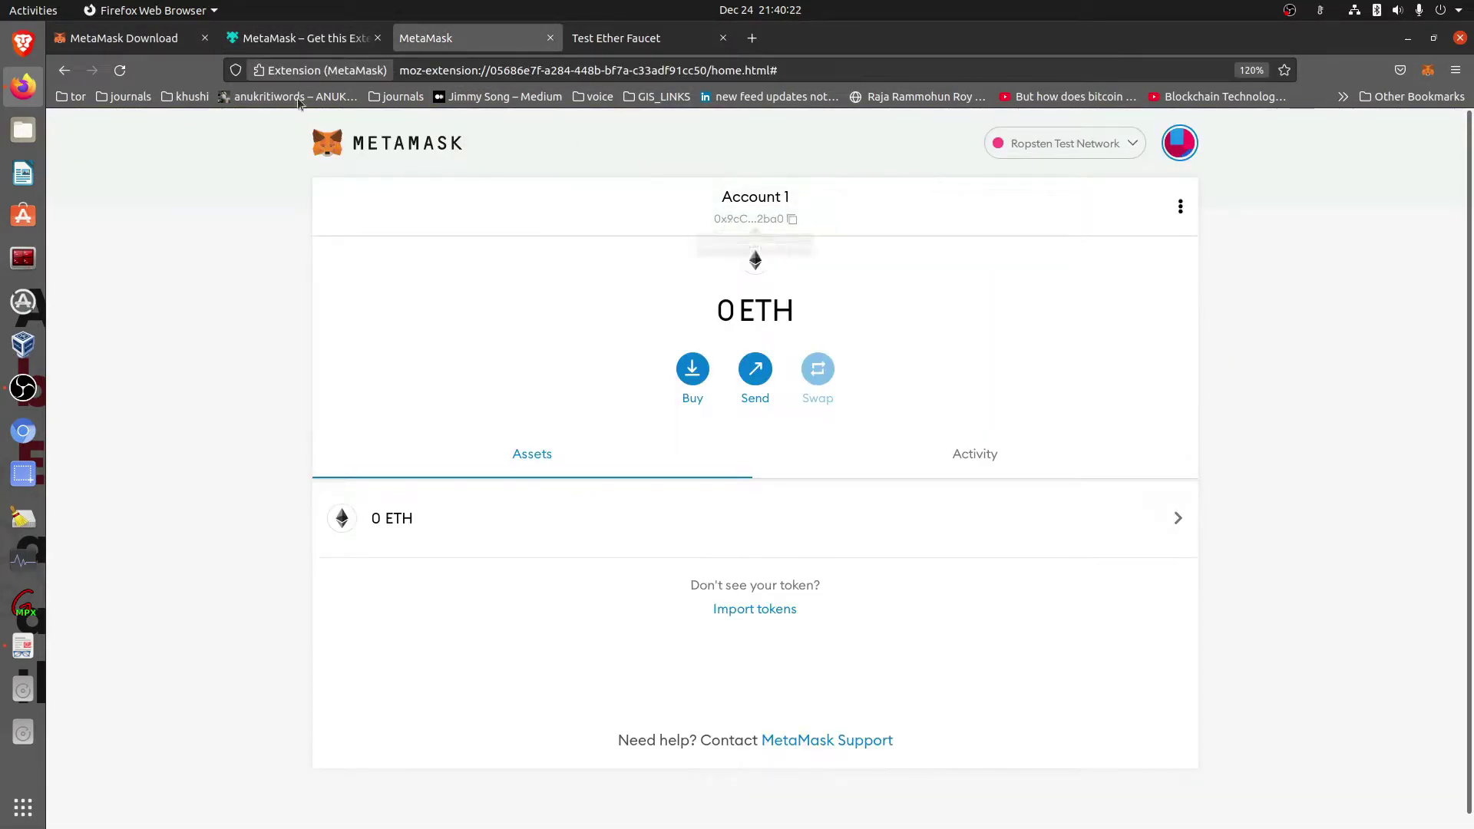
left_click(297, 39)
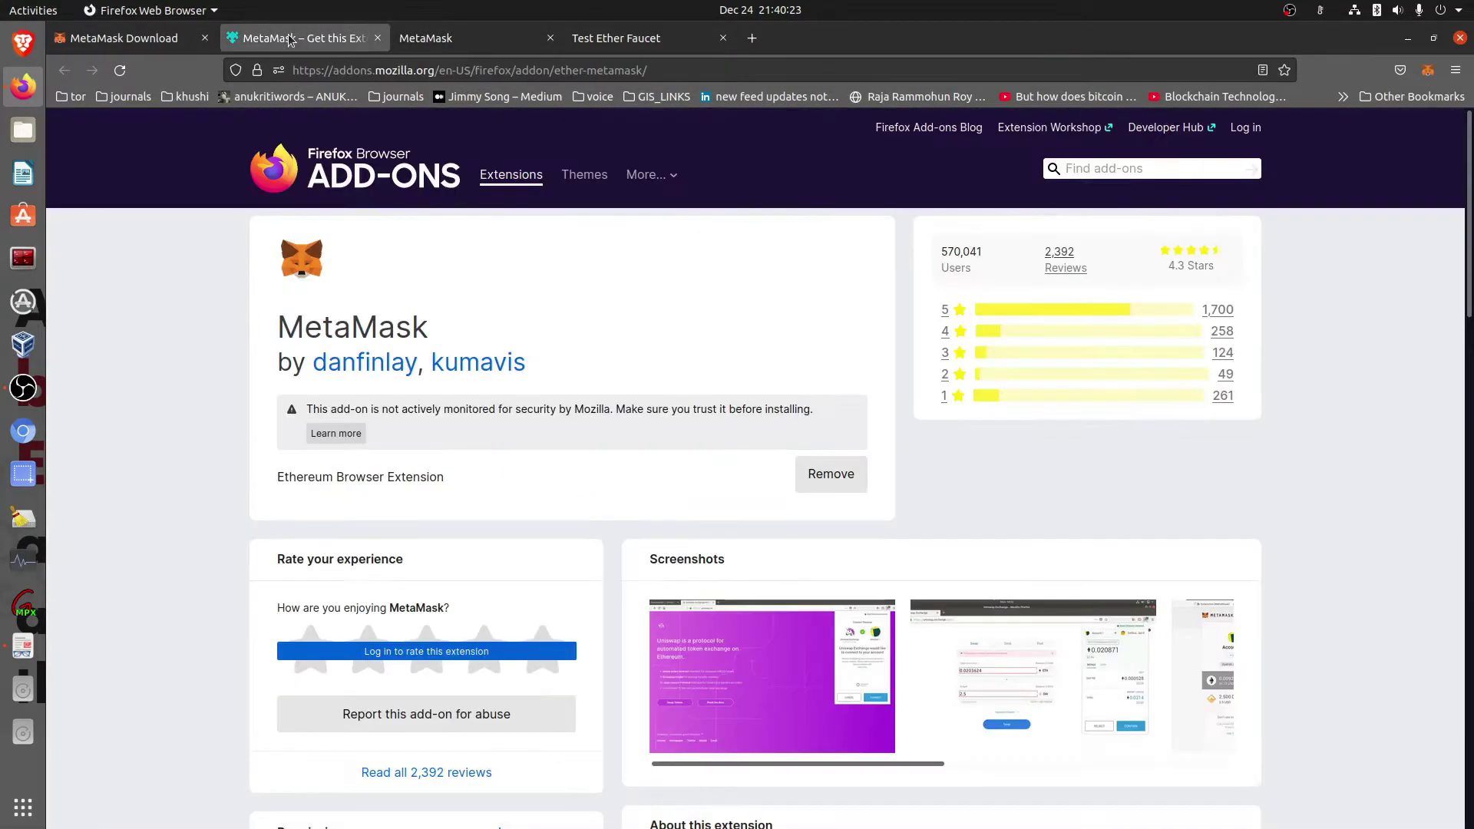
left_click(377, 38)
left_click(460, 38)
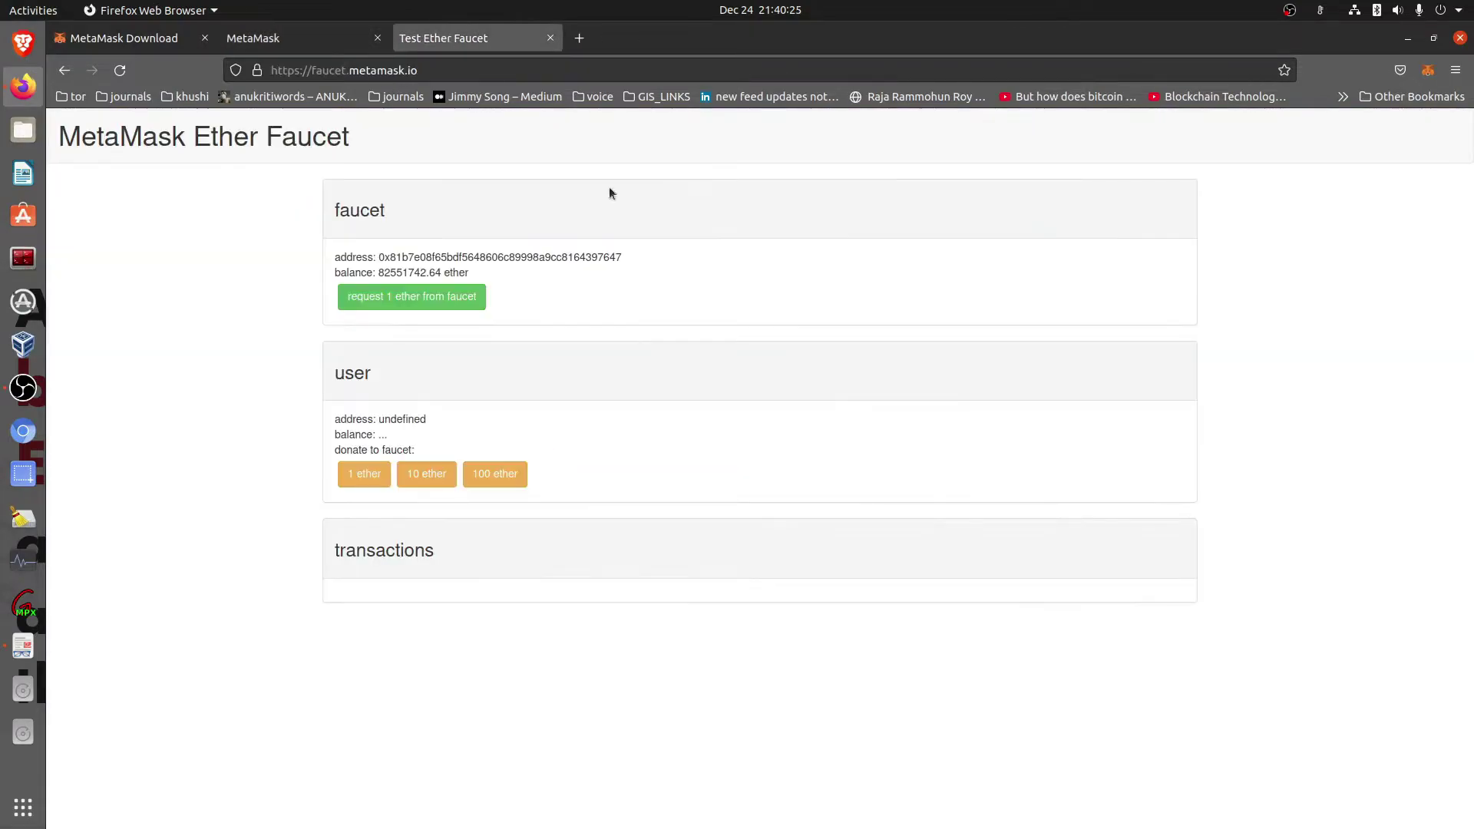
Request 1 ether and connect Account 1, which triggers a Too Many Requests error.
left_click(469, 297)
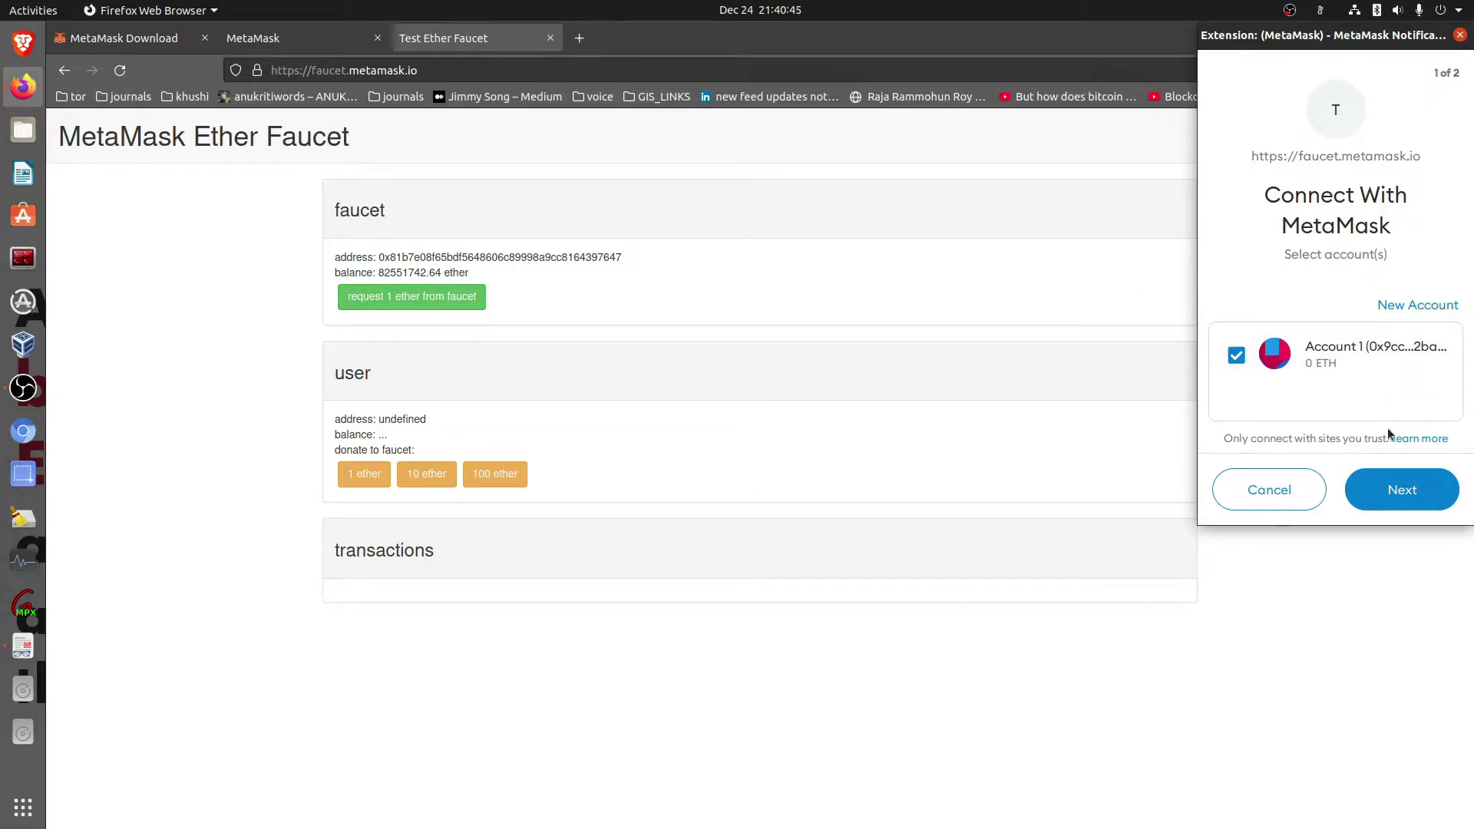
left_click(1419, 492)
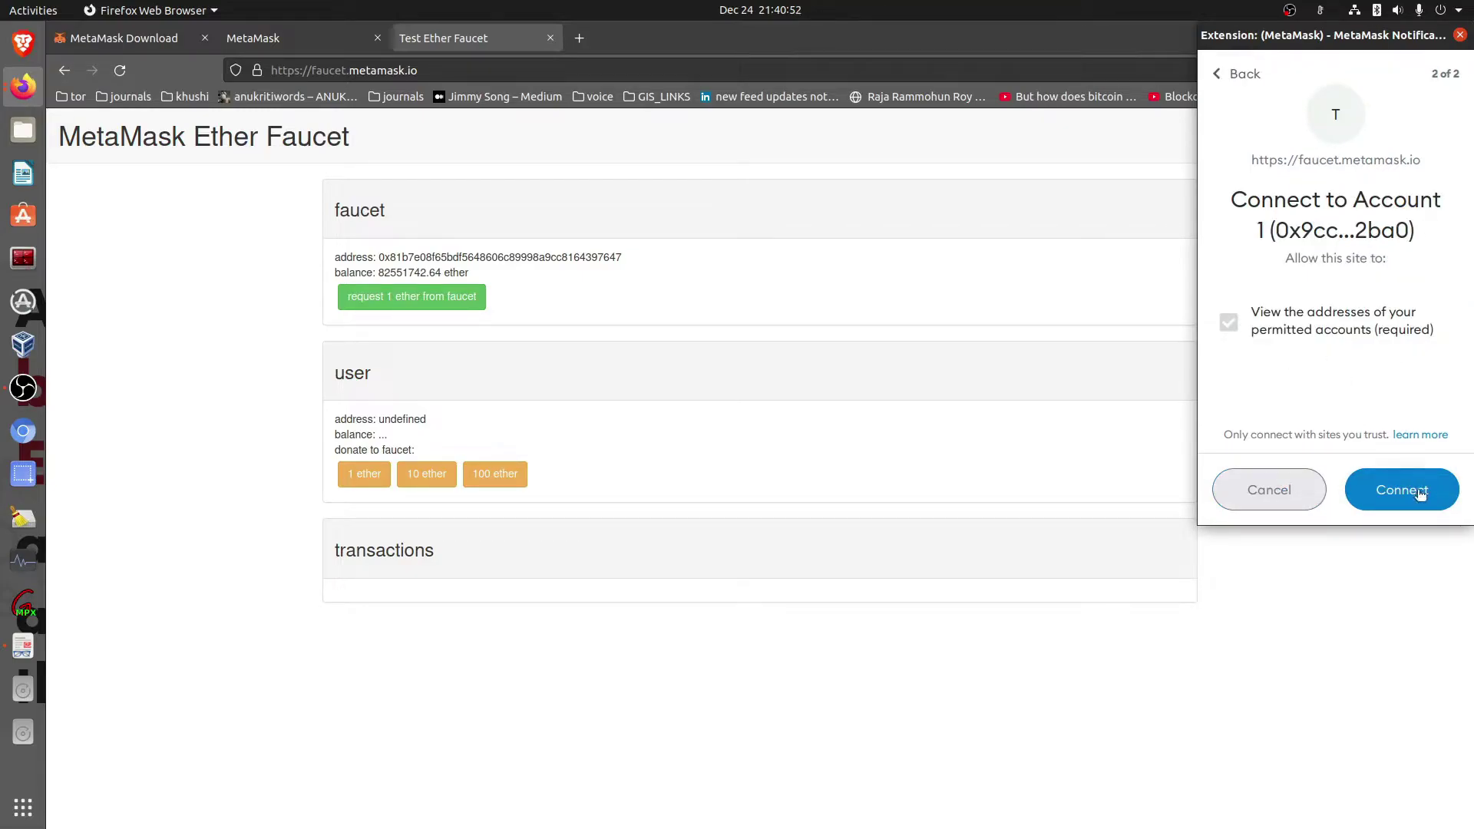
left_click(1419, 490)
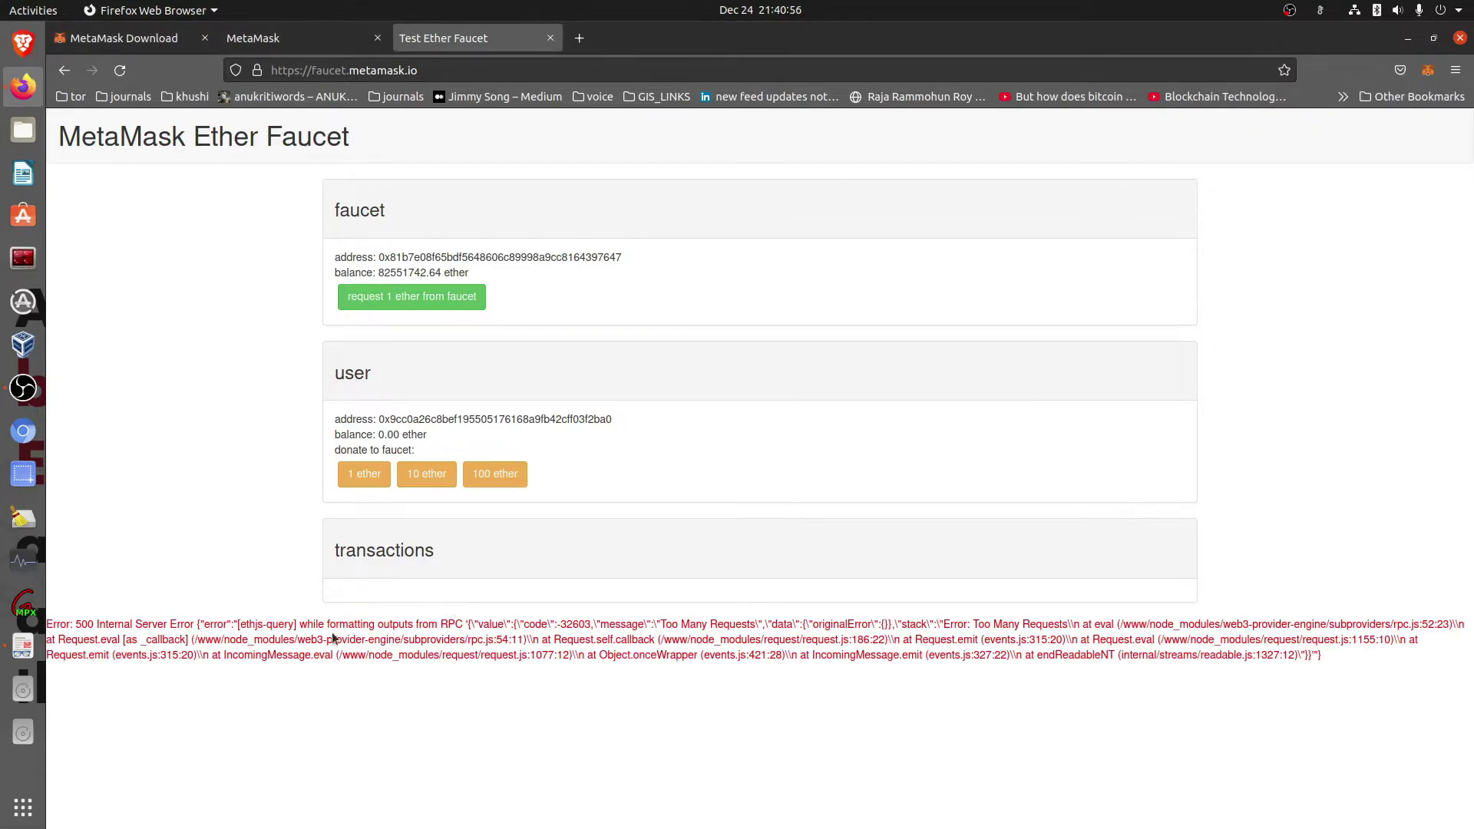
key("ctrl+a")
left_click(350, 663)
Close the faucet tab, launch Chrome, and pin MetaMask to its toolbar.
left_click(553, 39)
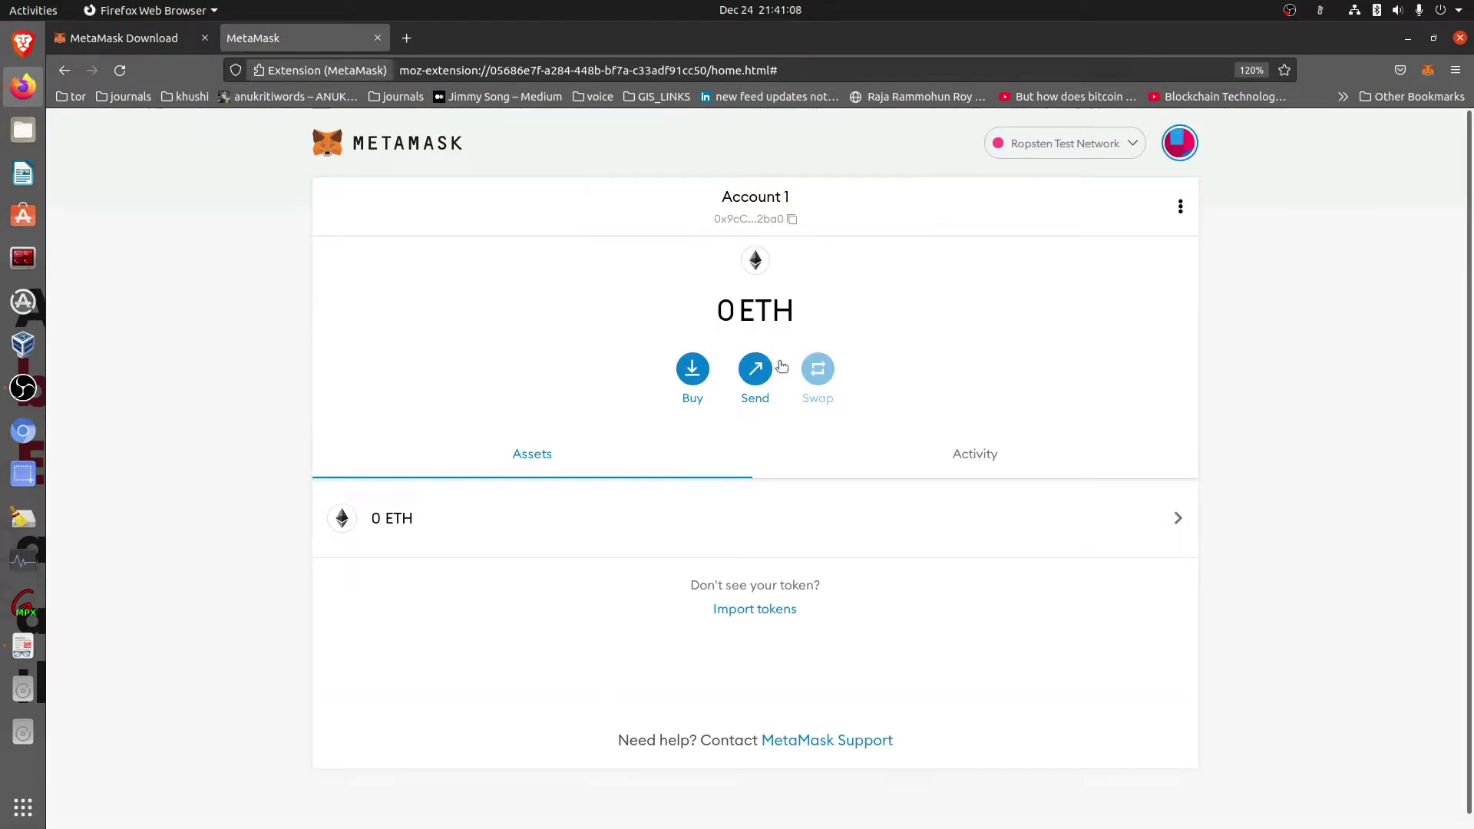
left_click(23, 806)
left_click(956, 179)
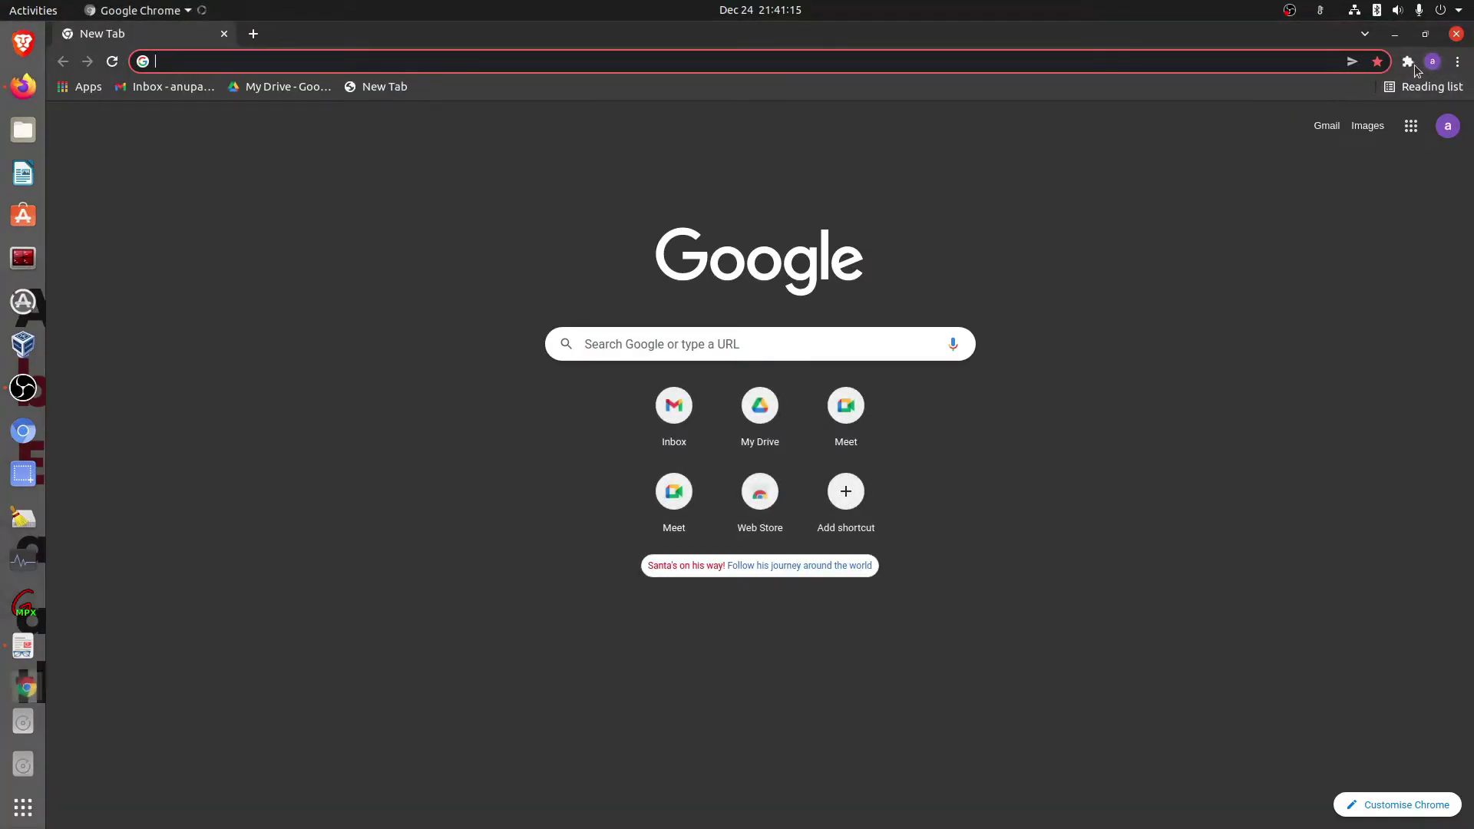
left_click(1407, 60)
left_click(1370, 179)
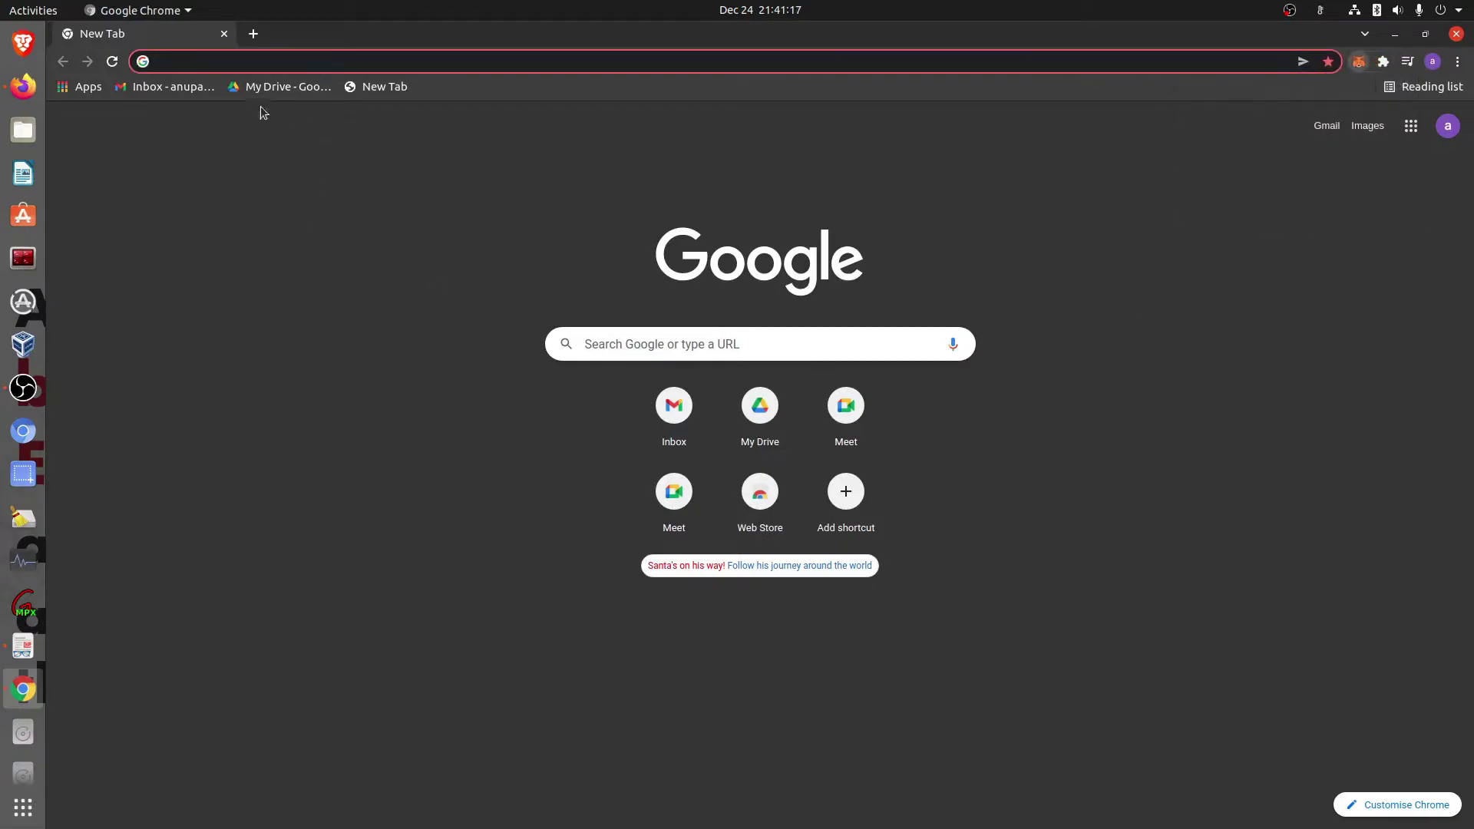
left_click(398, 61)
Unlock the Chrome MetaMask wallet and show it in the expanded full-page view.
left_click(1359, 61)
left_click(1186, 382)
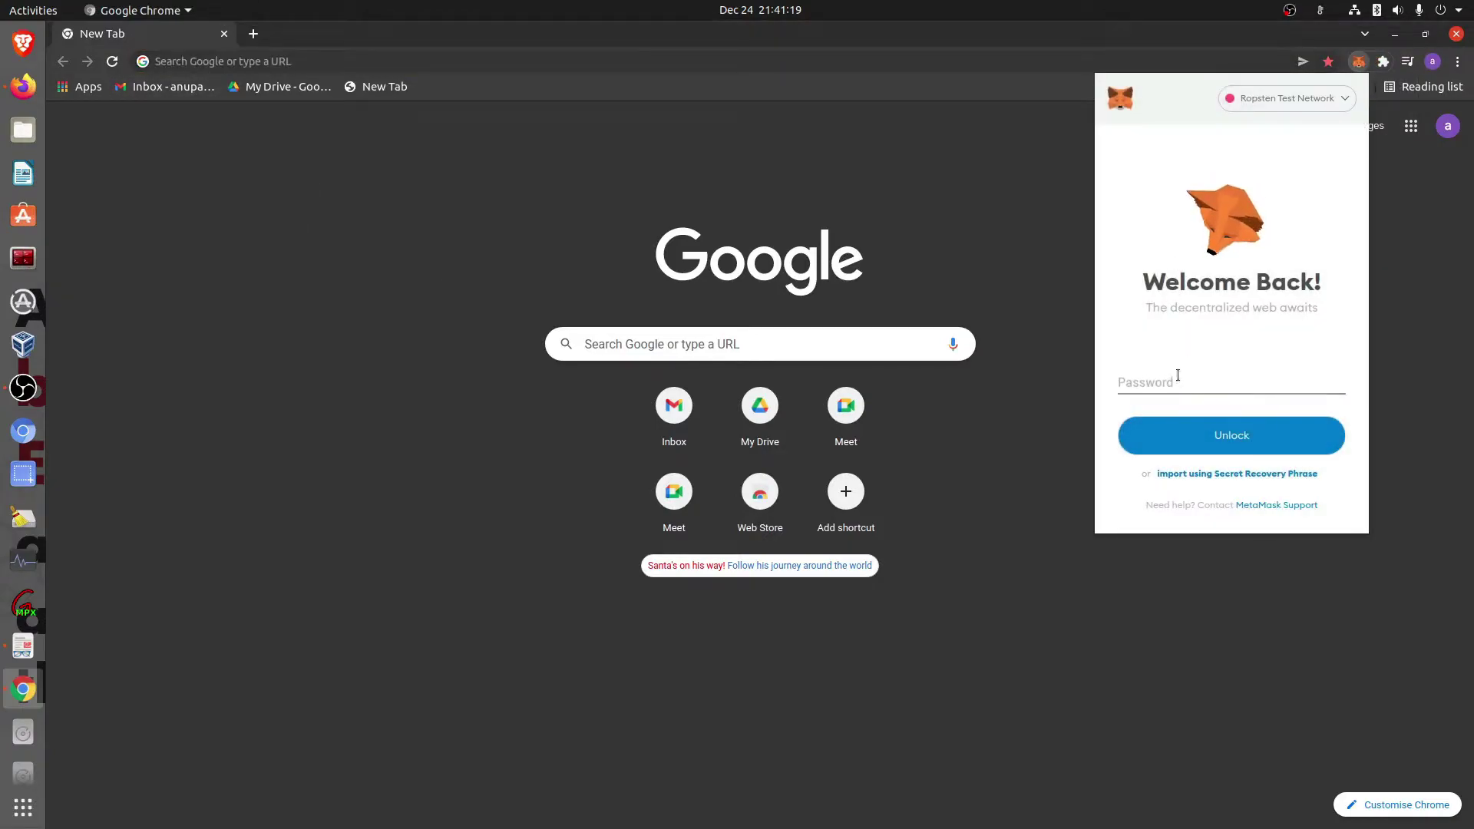
type("********")
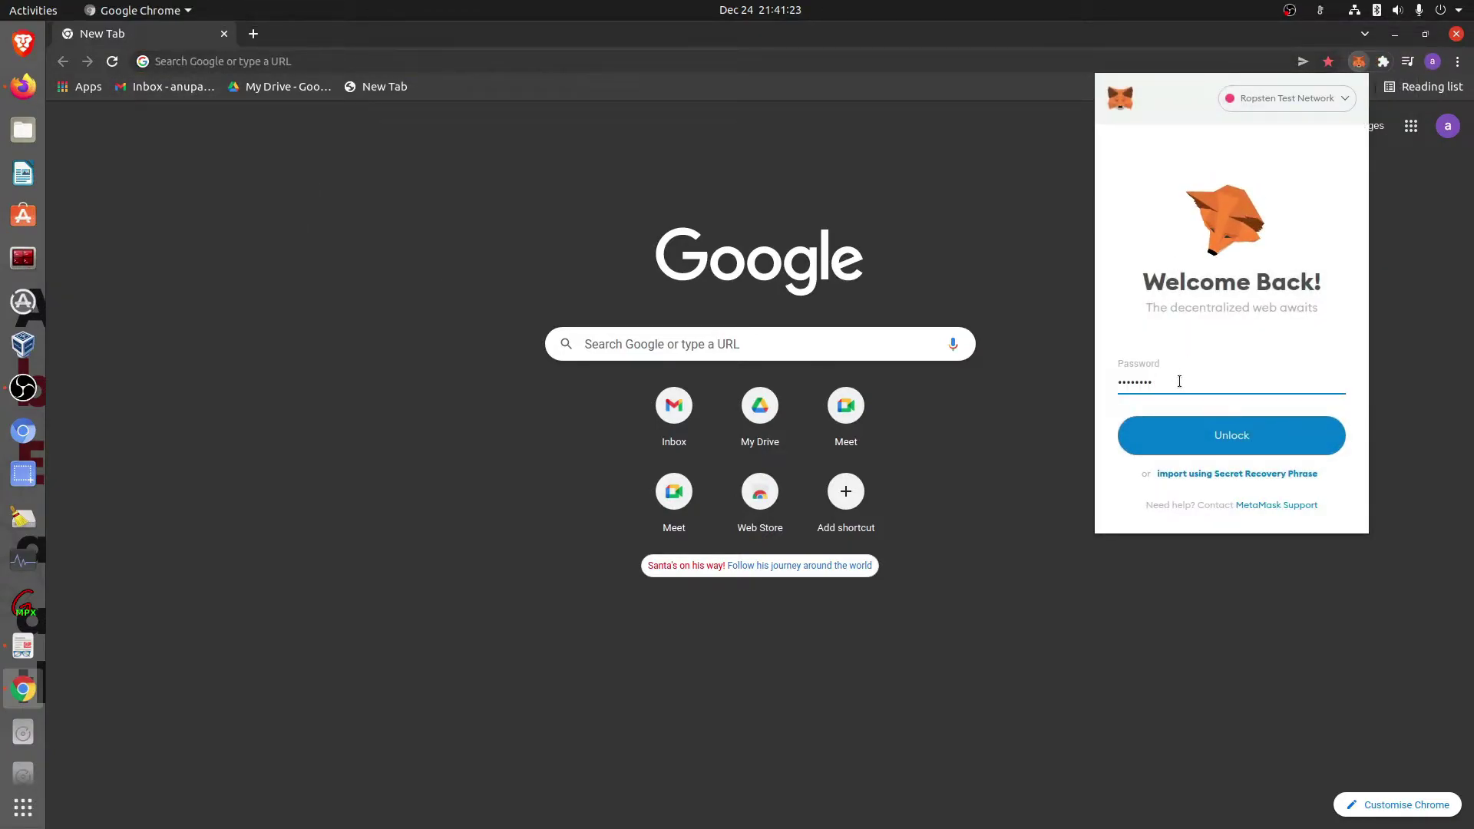
key("Return")
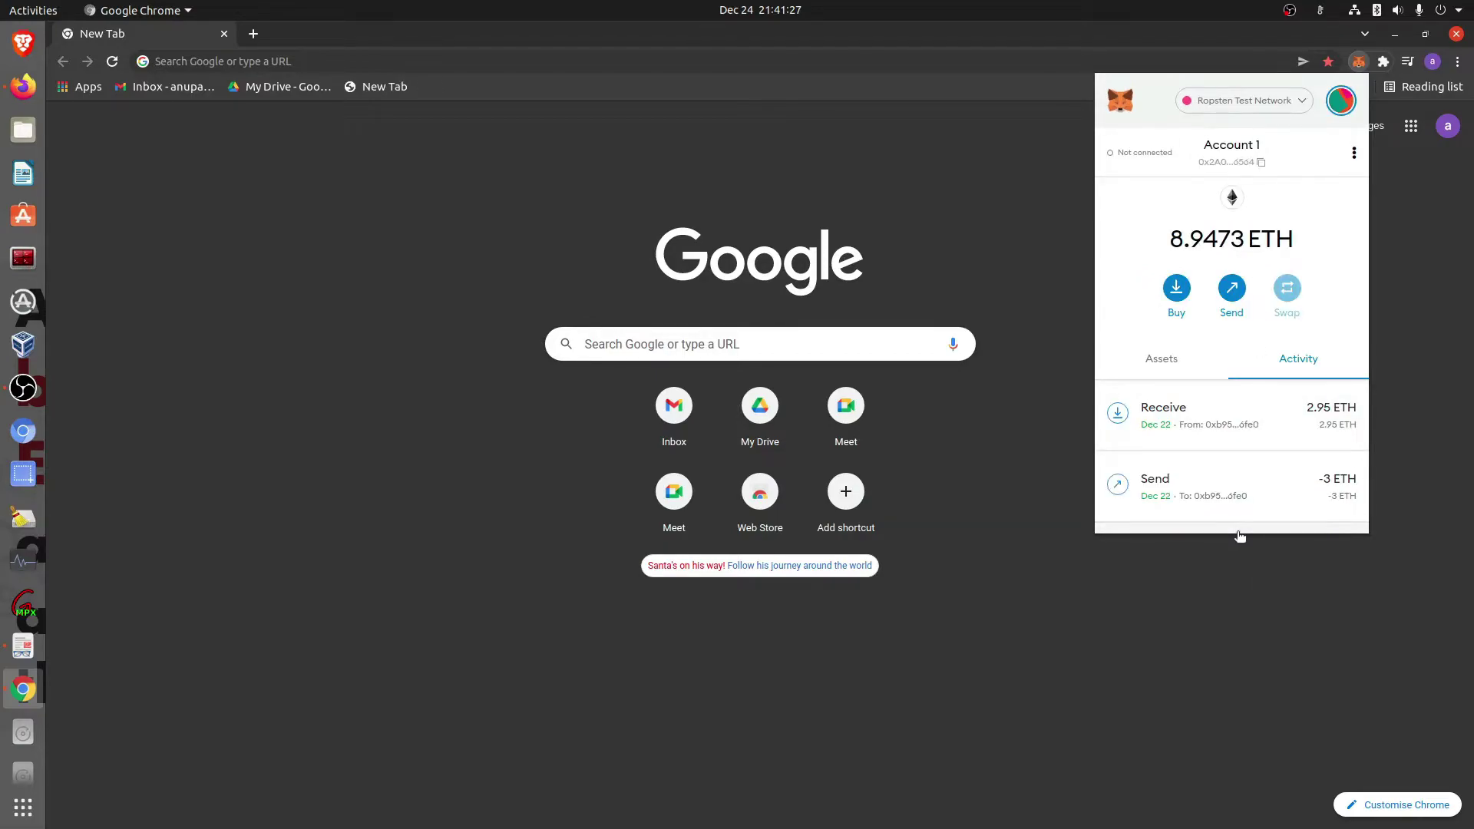
left_click(1354, 152)
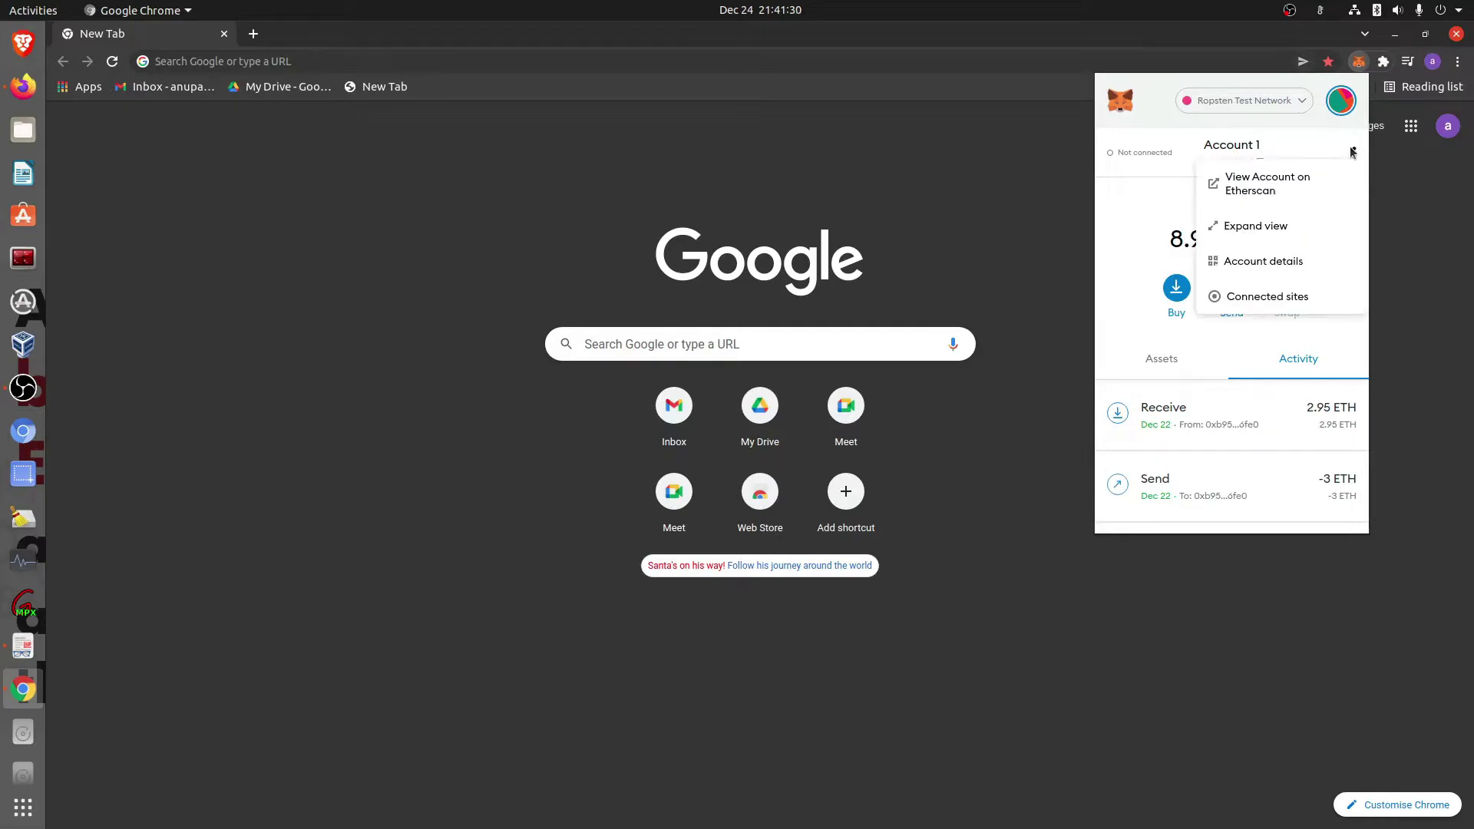
left_click(1255, 226)
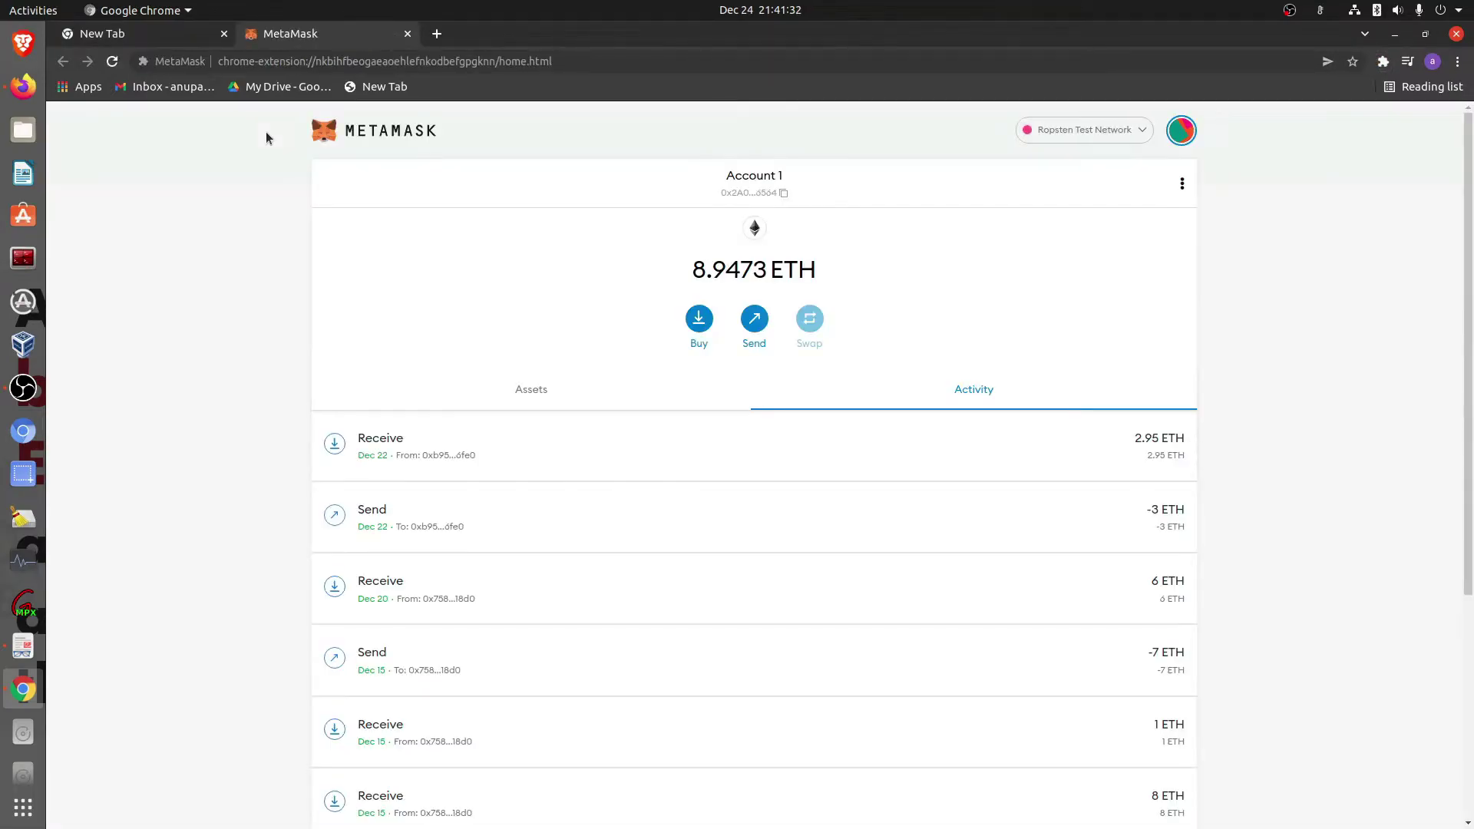
Compare the Chrome and Firefox wallets, then copy the Firefox account's address.
left_click(23, 85)
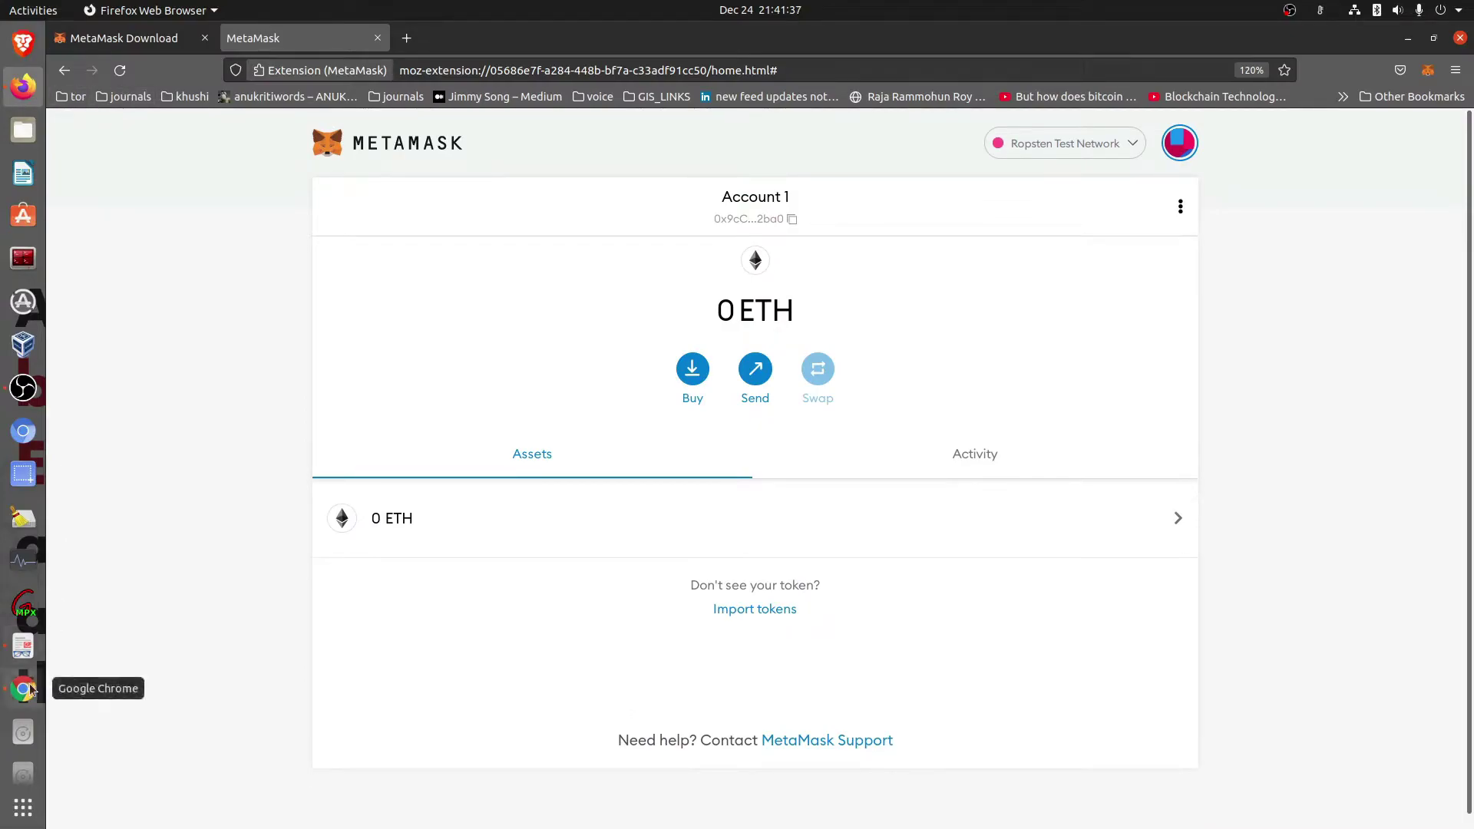
left_click(25, 689)
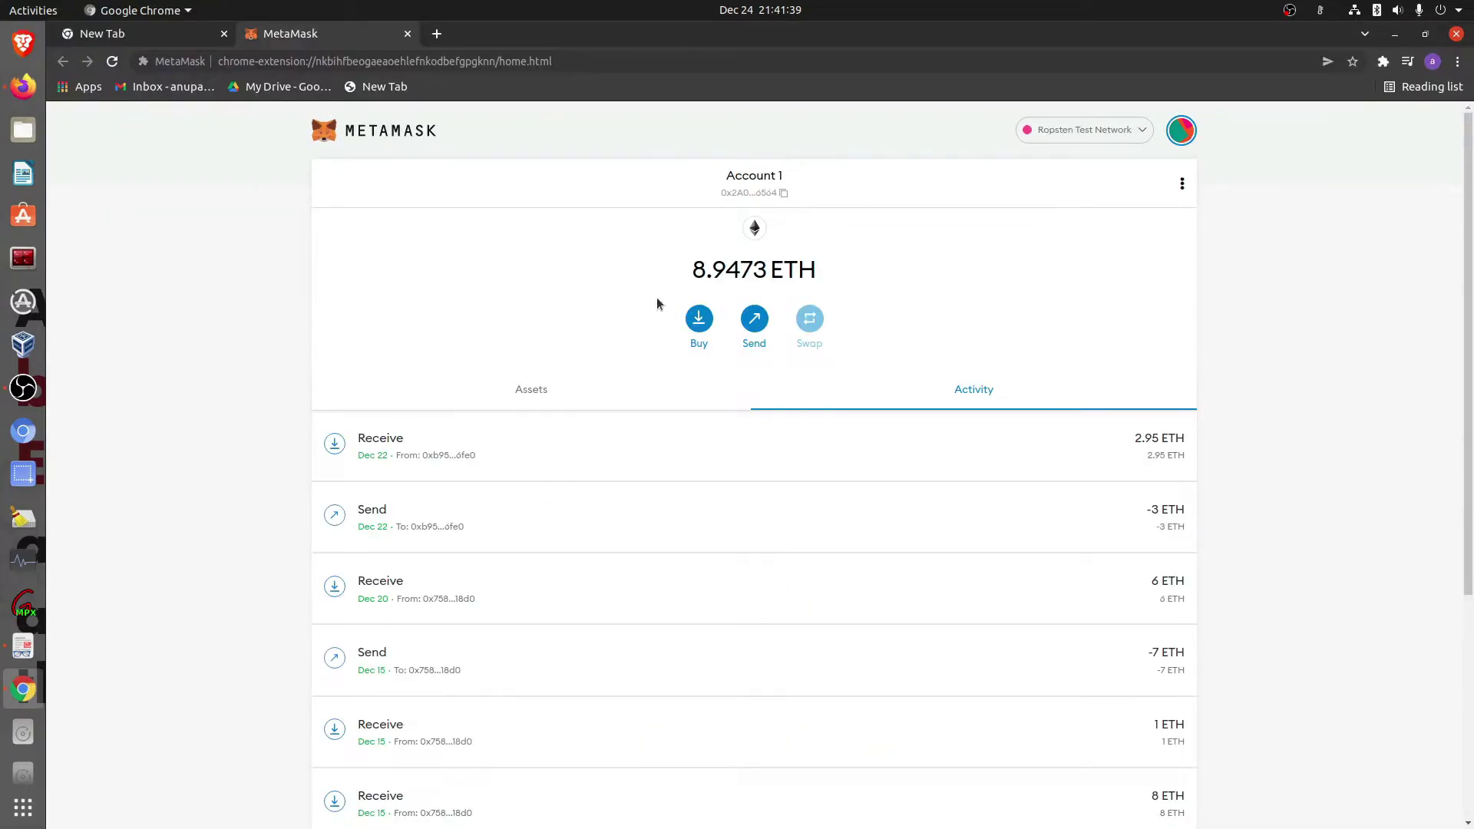
left_click(23, 85)
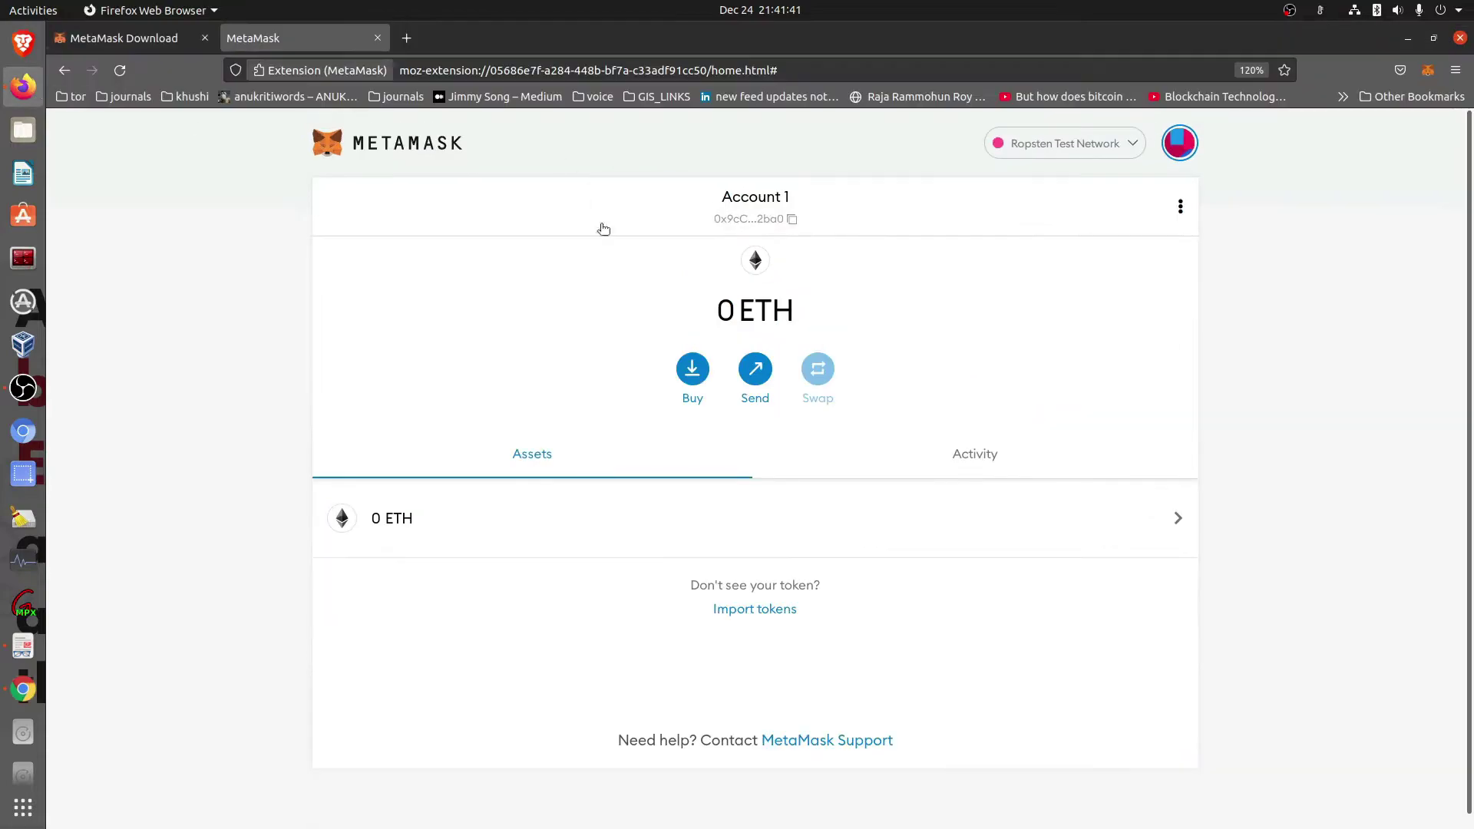
left_click(24, 690)
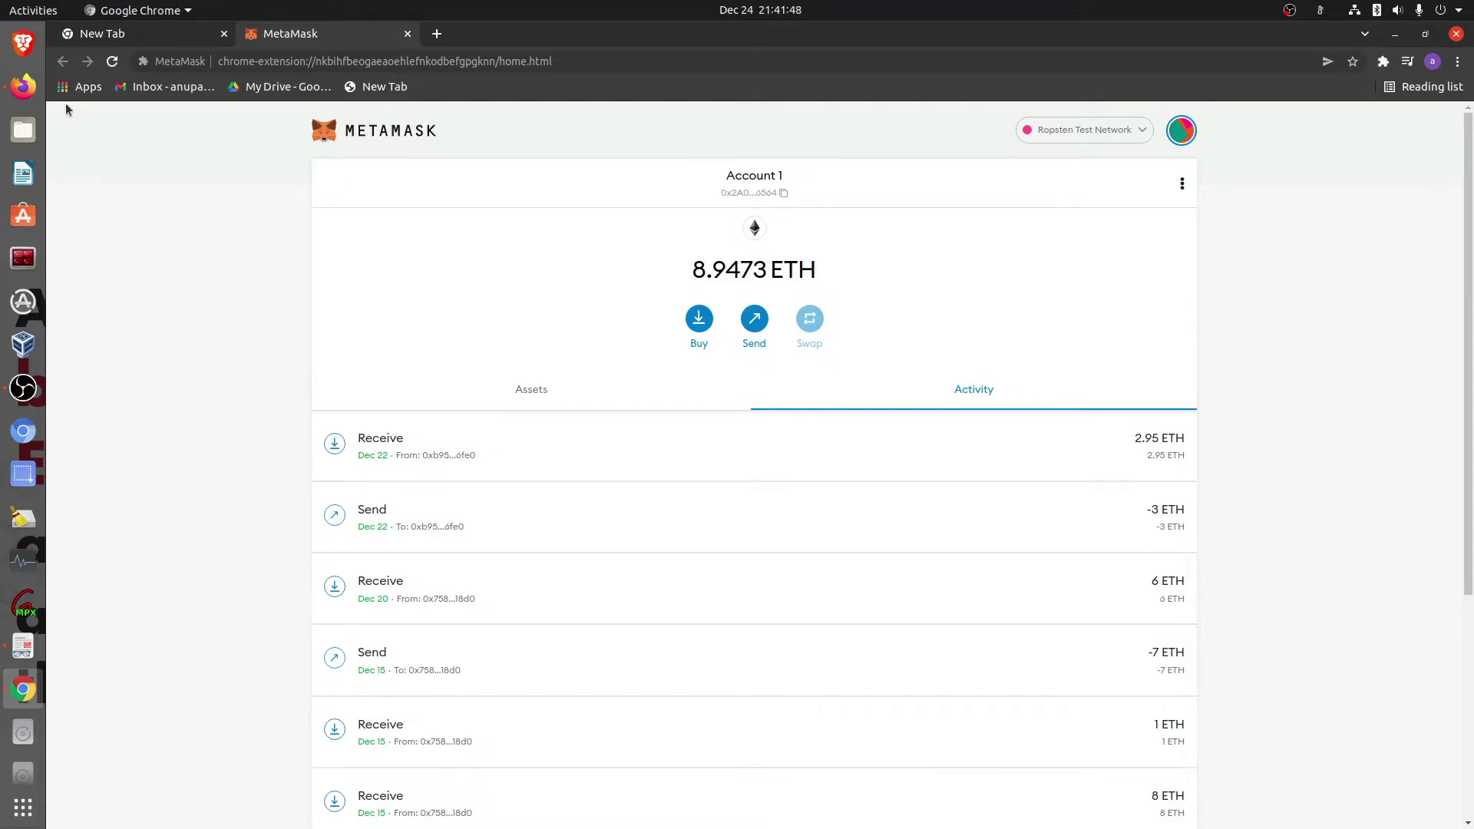
left_click(23, 86)
left_click(757, 219)
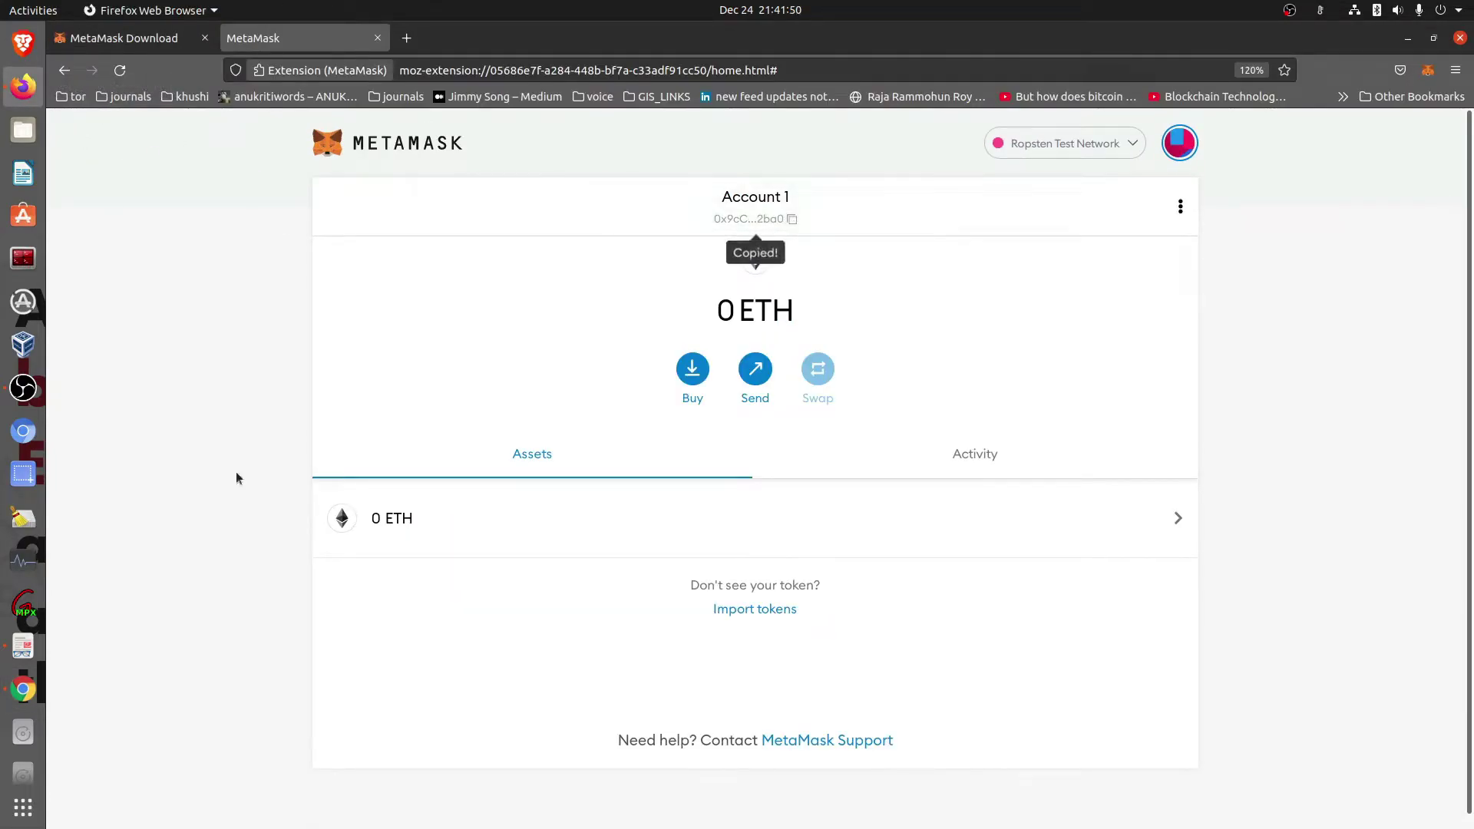
Back in Chrome, start a send and cancel it to return to Account 1.
left_click(23, 689)
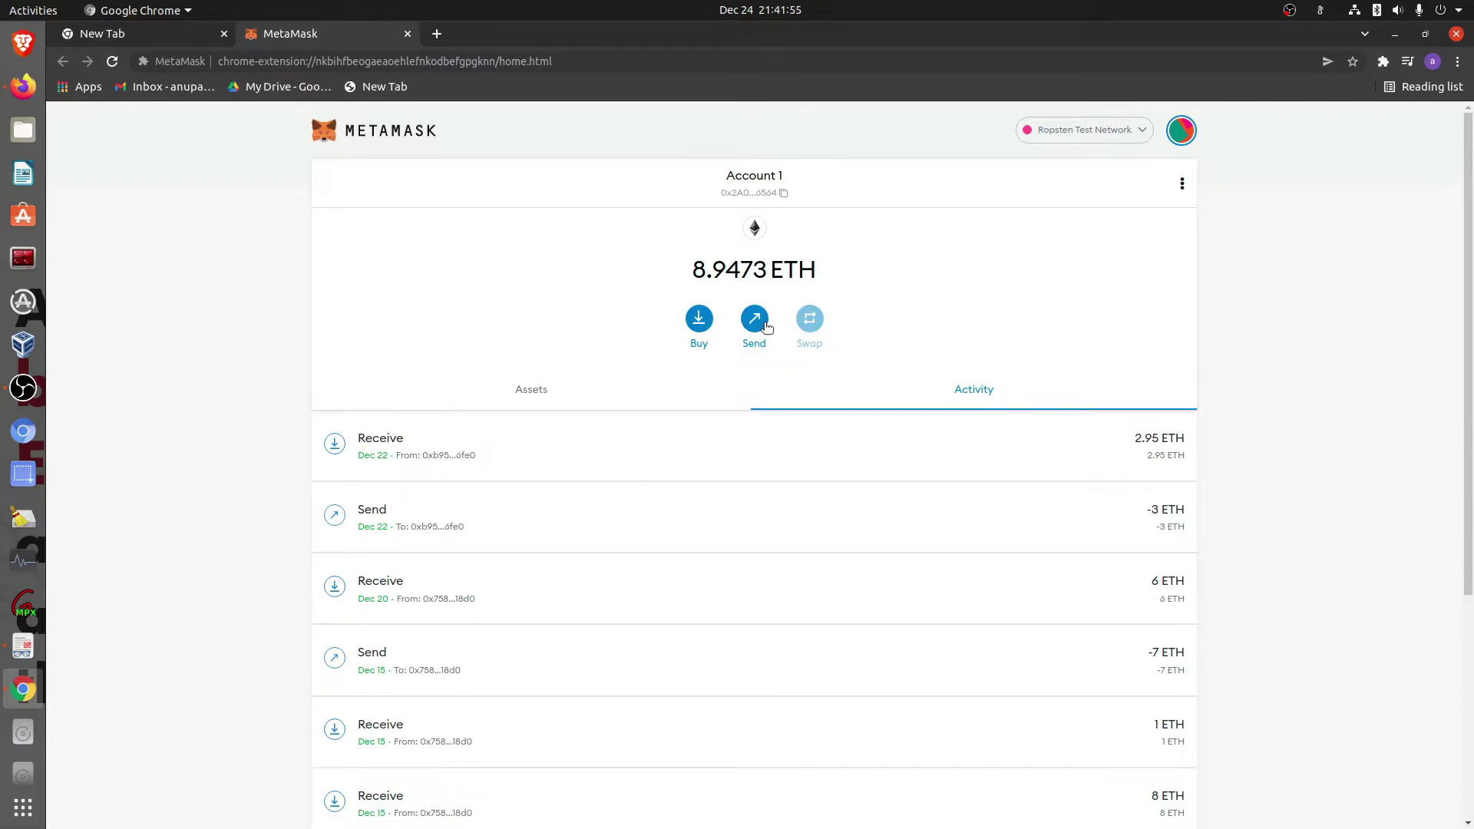
left_click(755, 320)
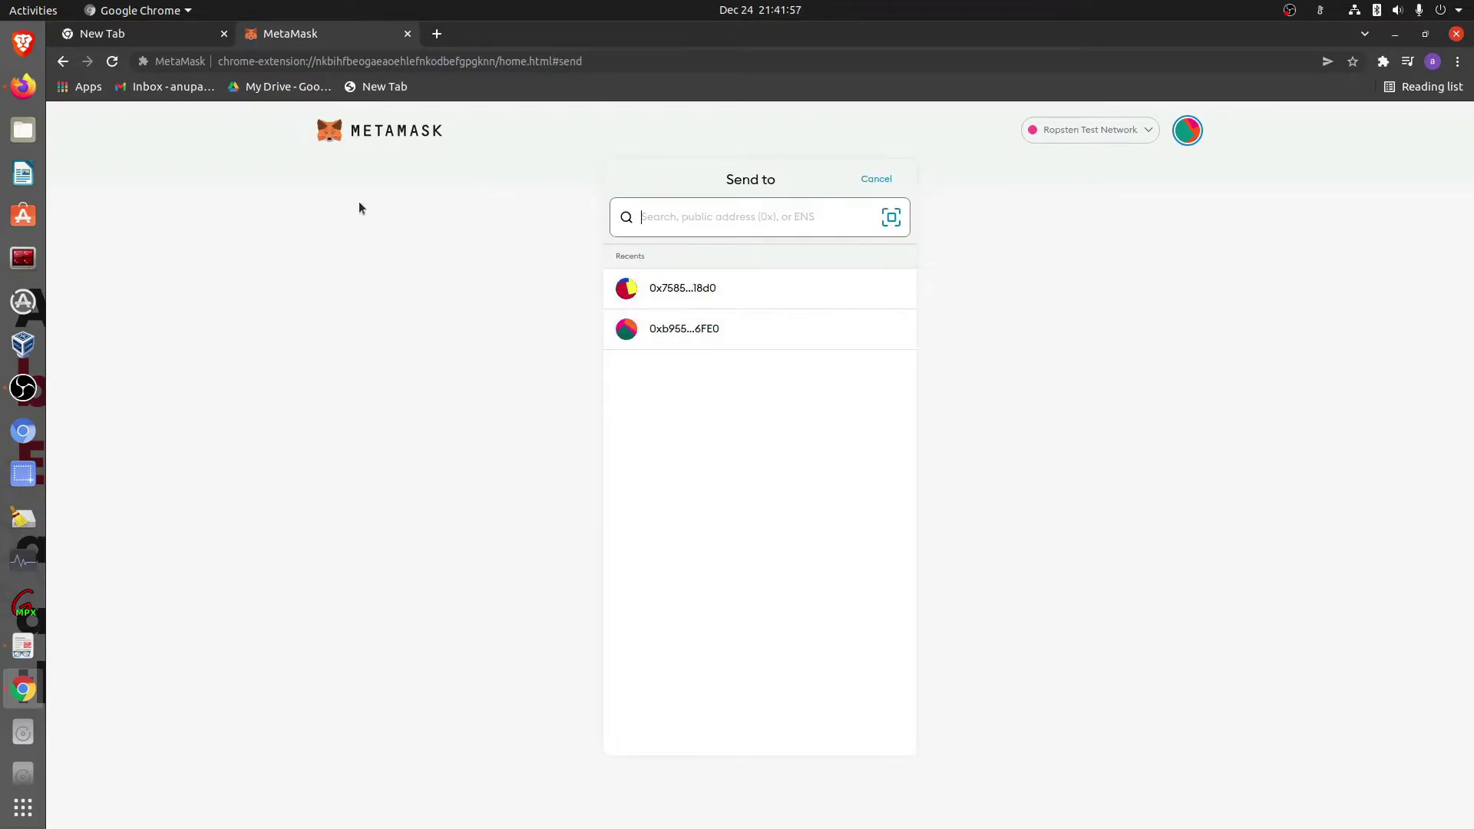
left_click(876, 178)
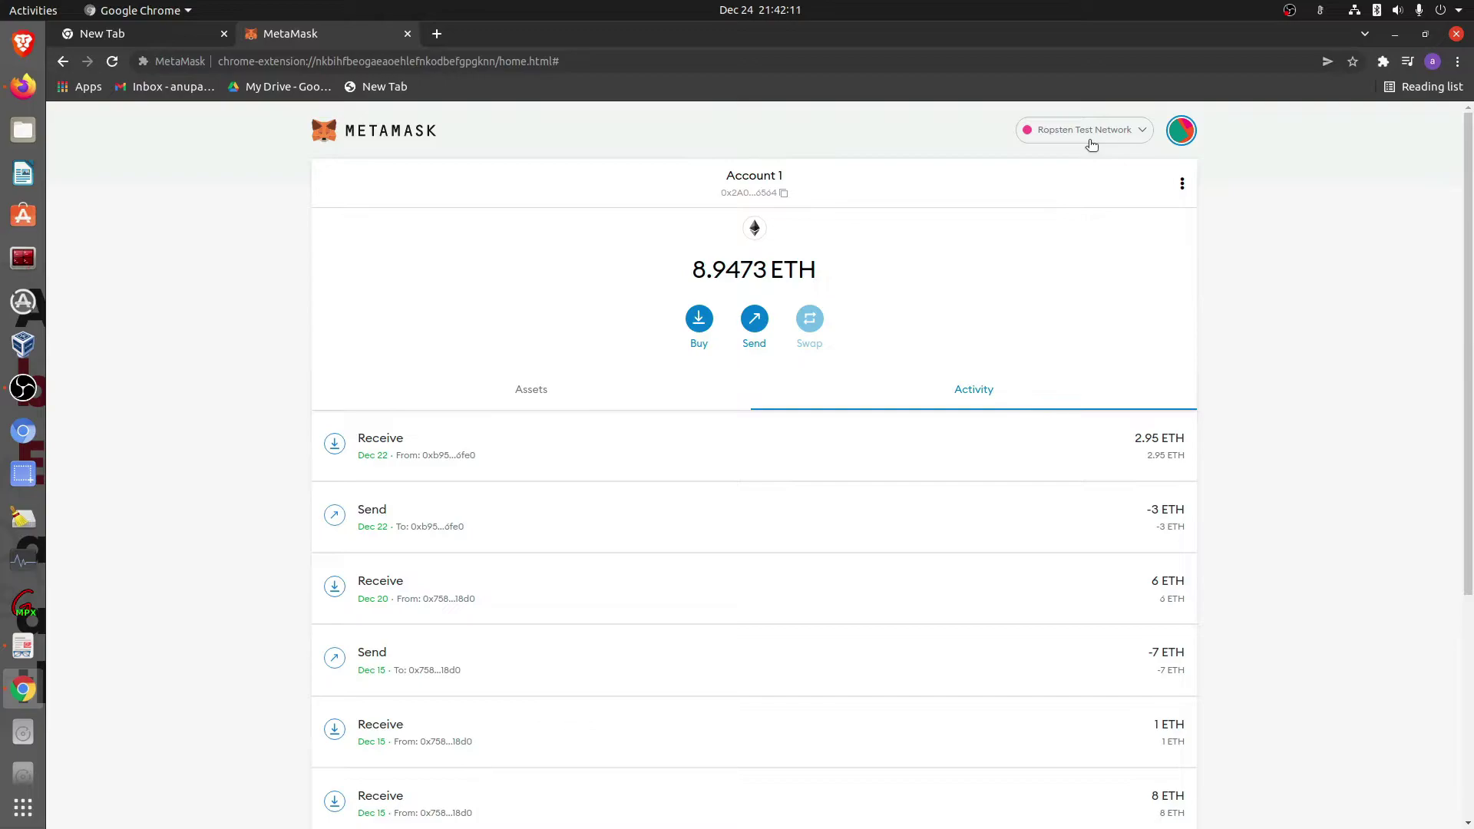
Paste the Firefox address as recipient, enter 1.5 ETH, review the gas fee, and confirm.
left_click(755, 328)
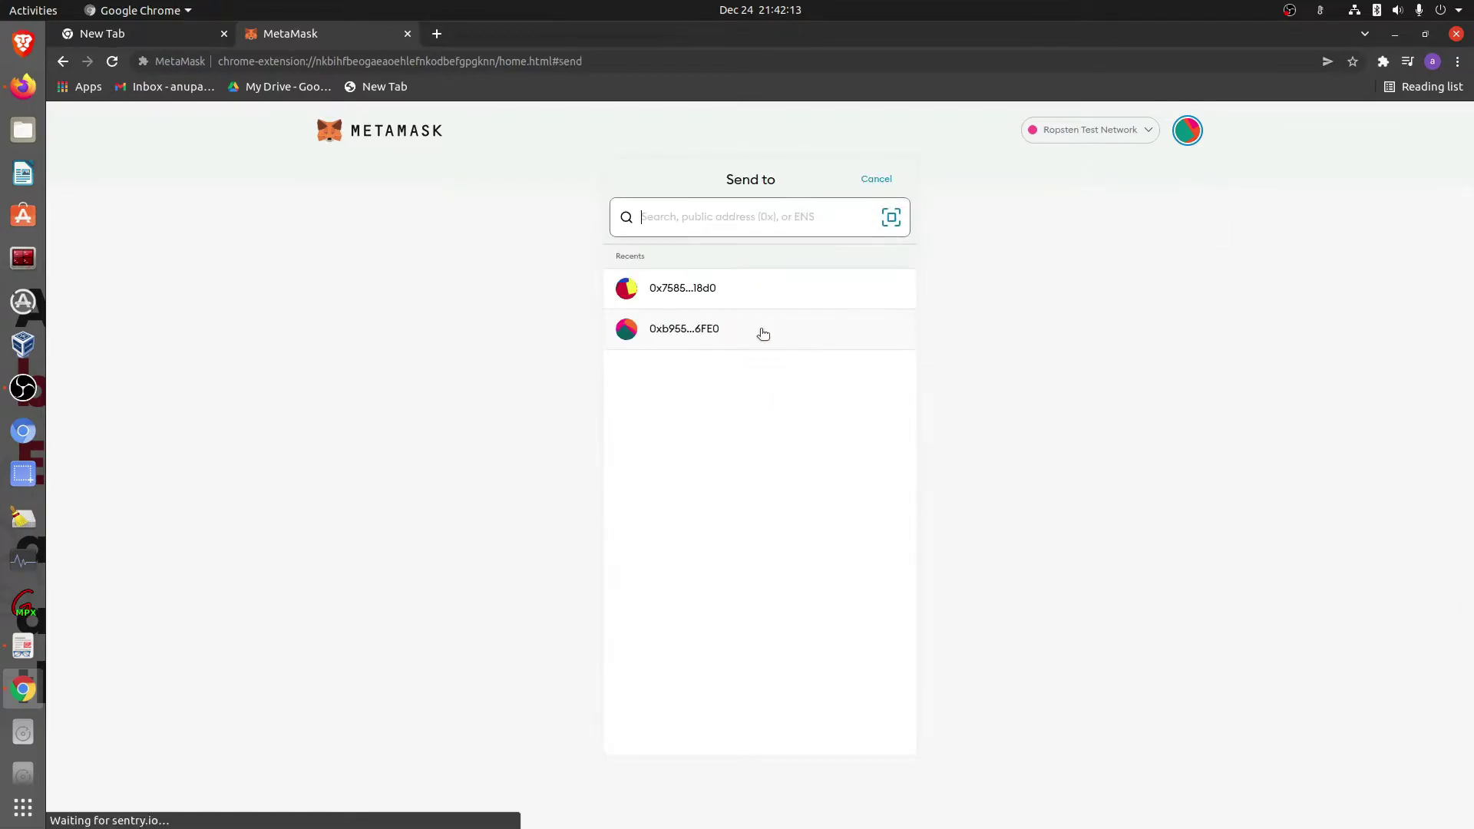
key("ctrl+v")
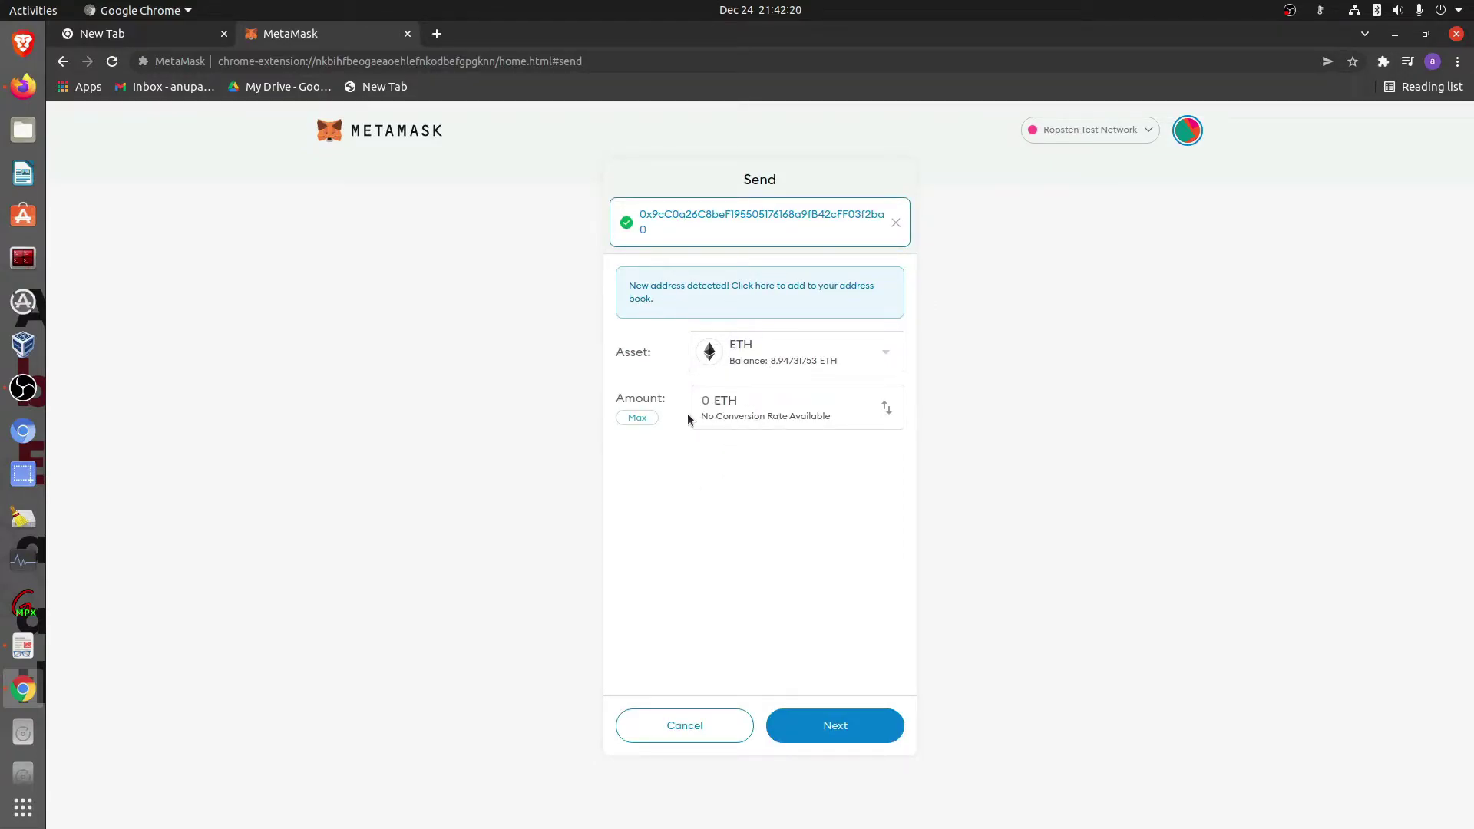
left_click(706, 402)
type(".5")
left_click(860, 724)
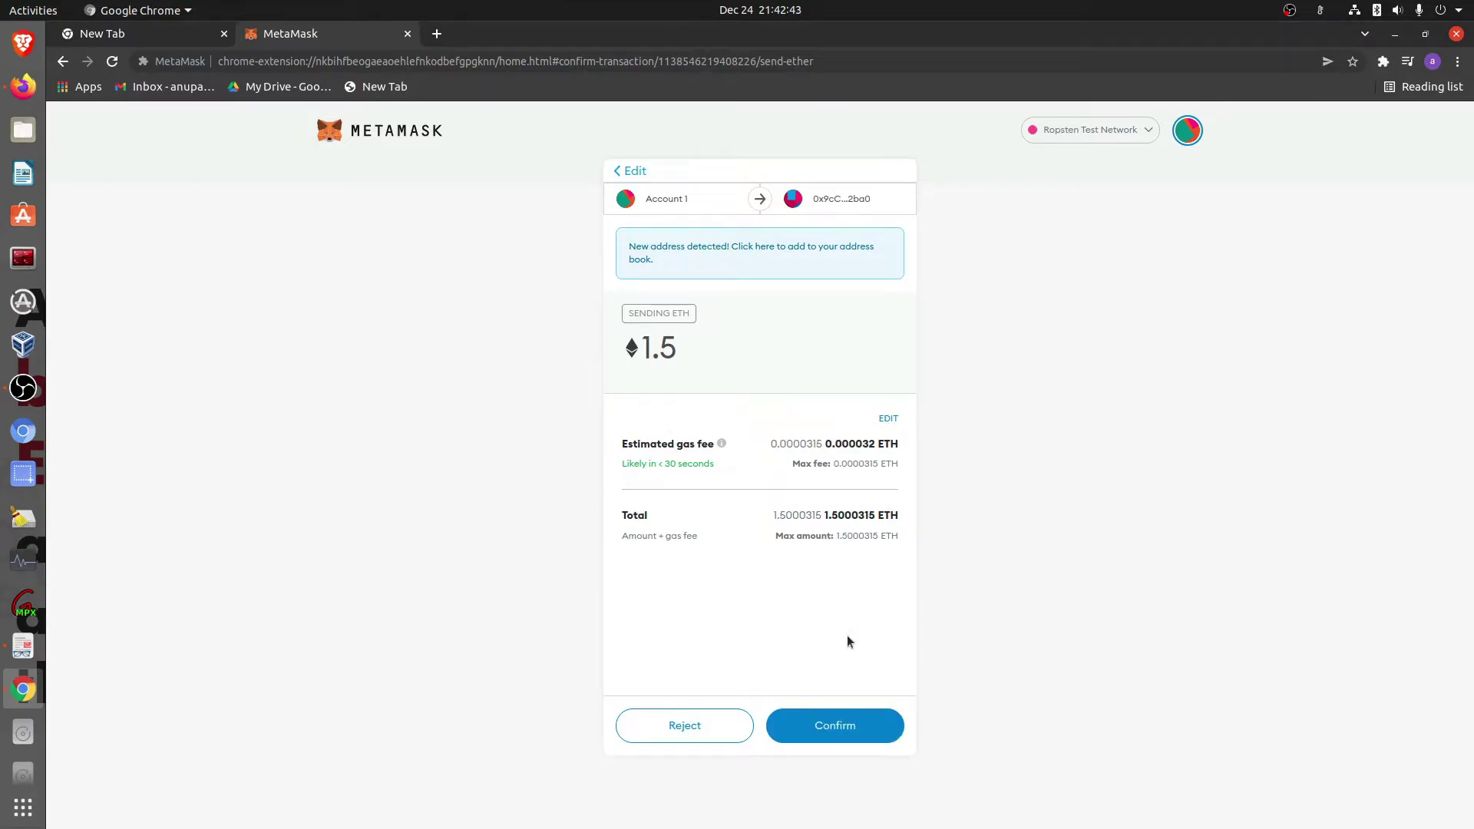
left_click_drag(771, 444, 820, 444)
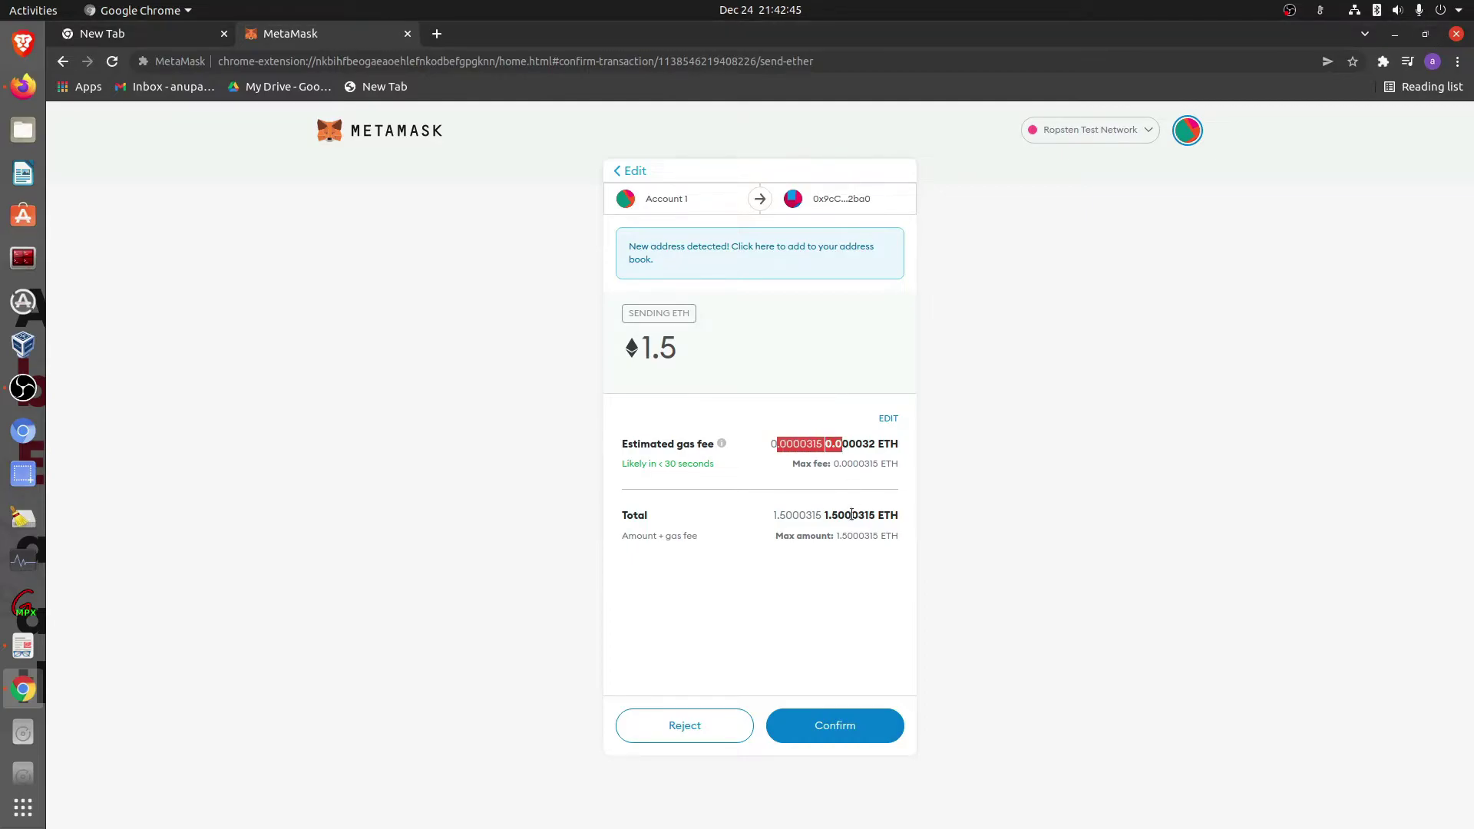
left_click(851, 646)
left_click(835, 724)
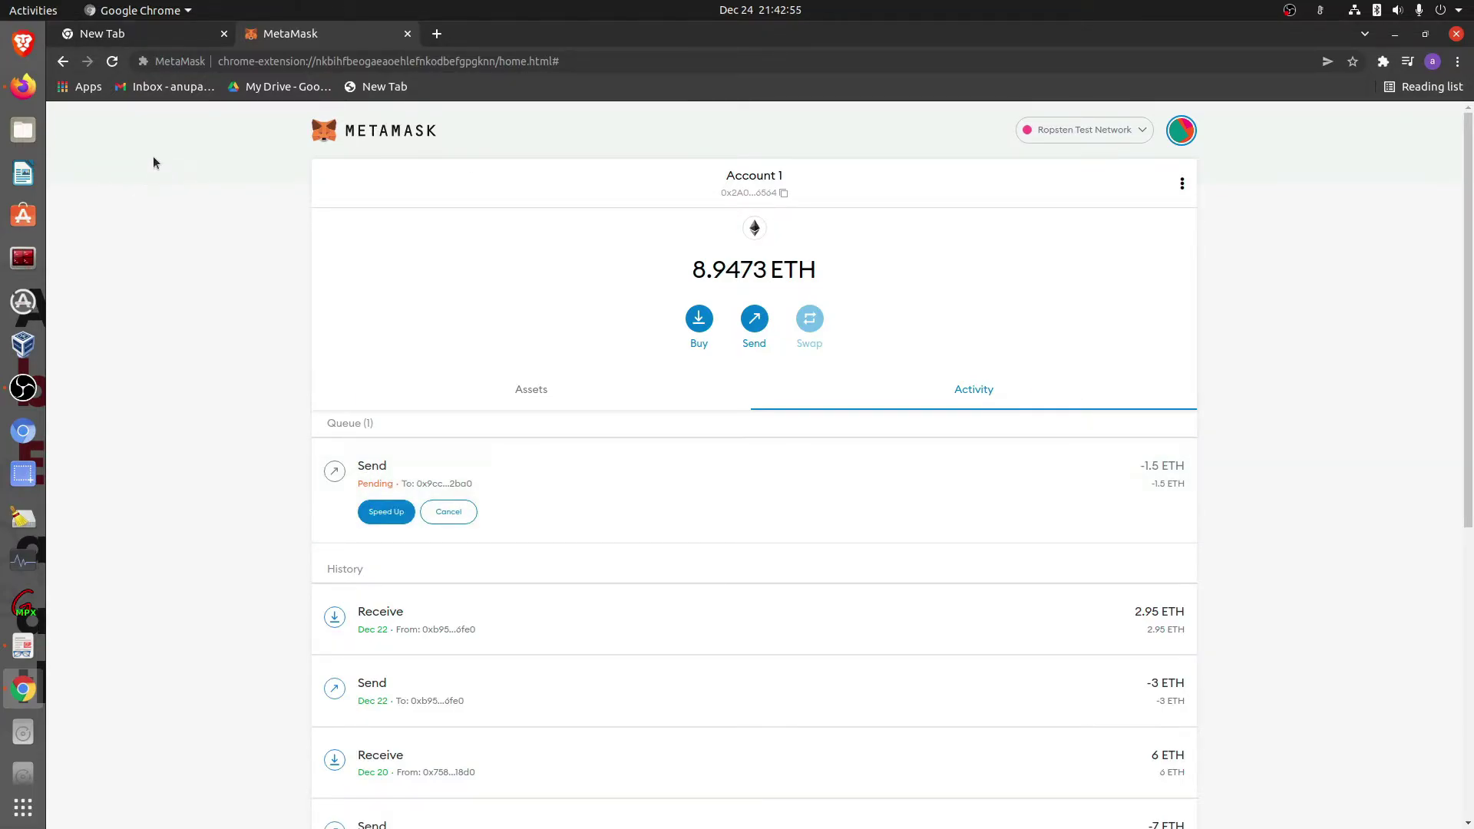
Check the Firefox wallet, then open the confirmed 1.5 ETH send's details in Chrome.
left_click(24, 85)
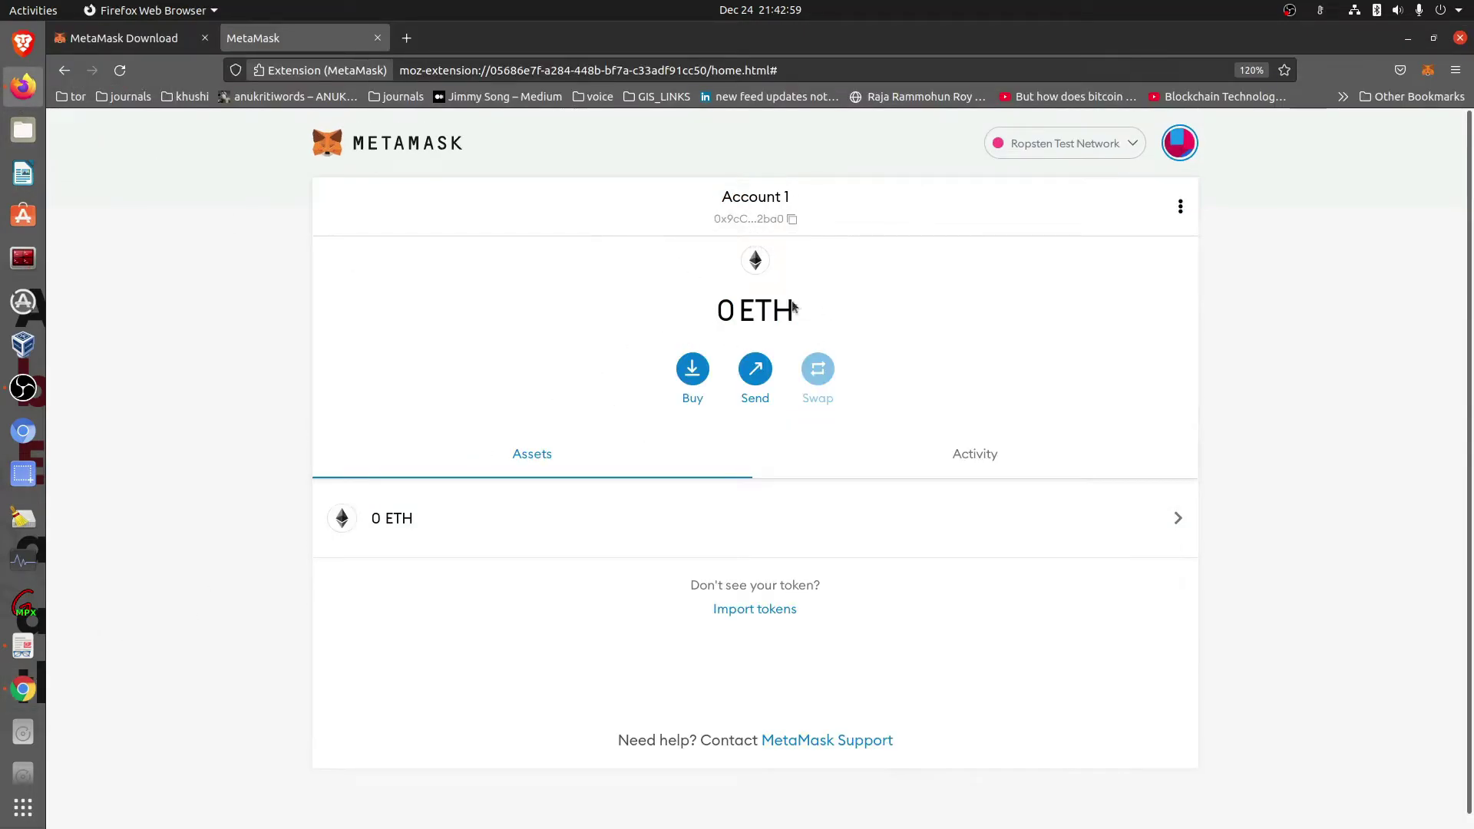
left_click(23, 690)
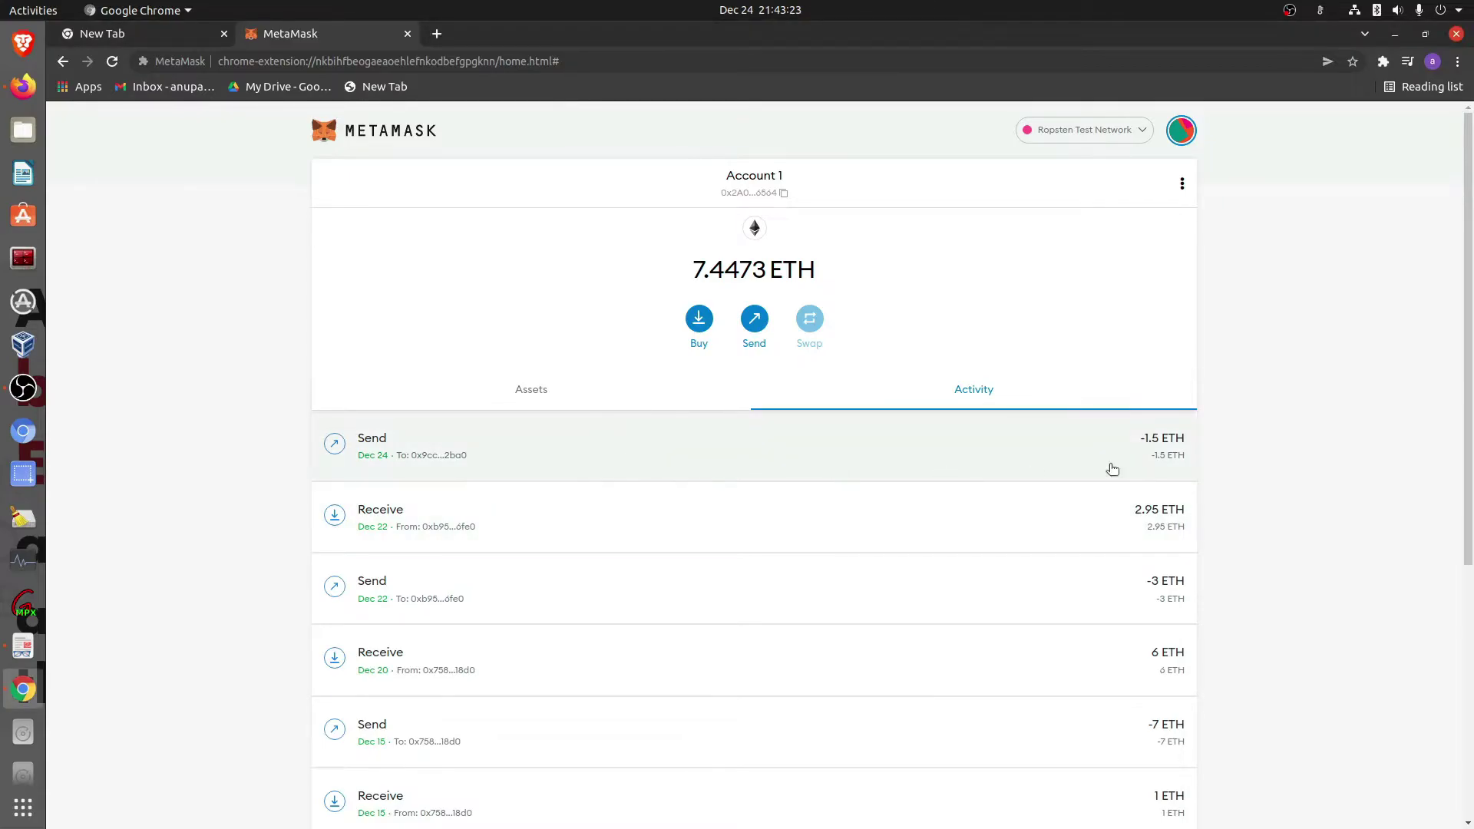
left_click(493, 465)
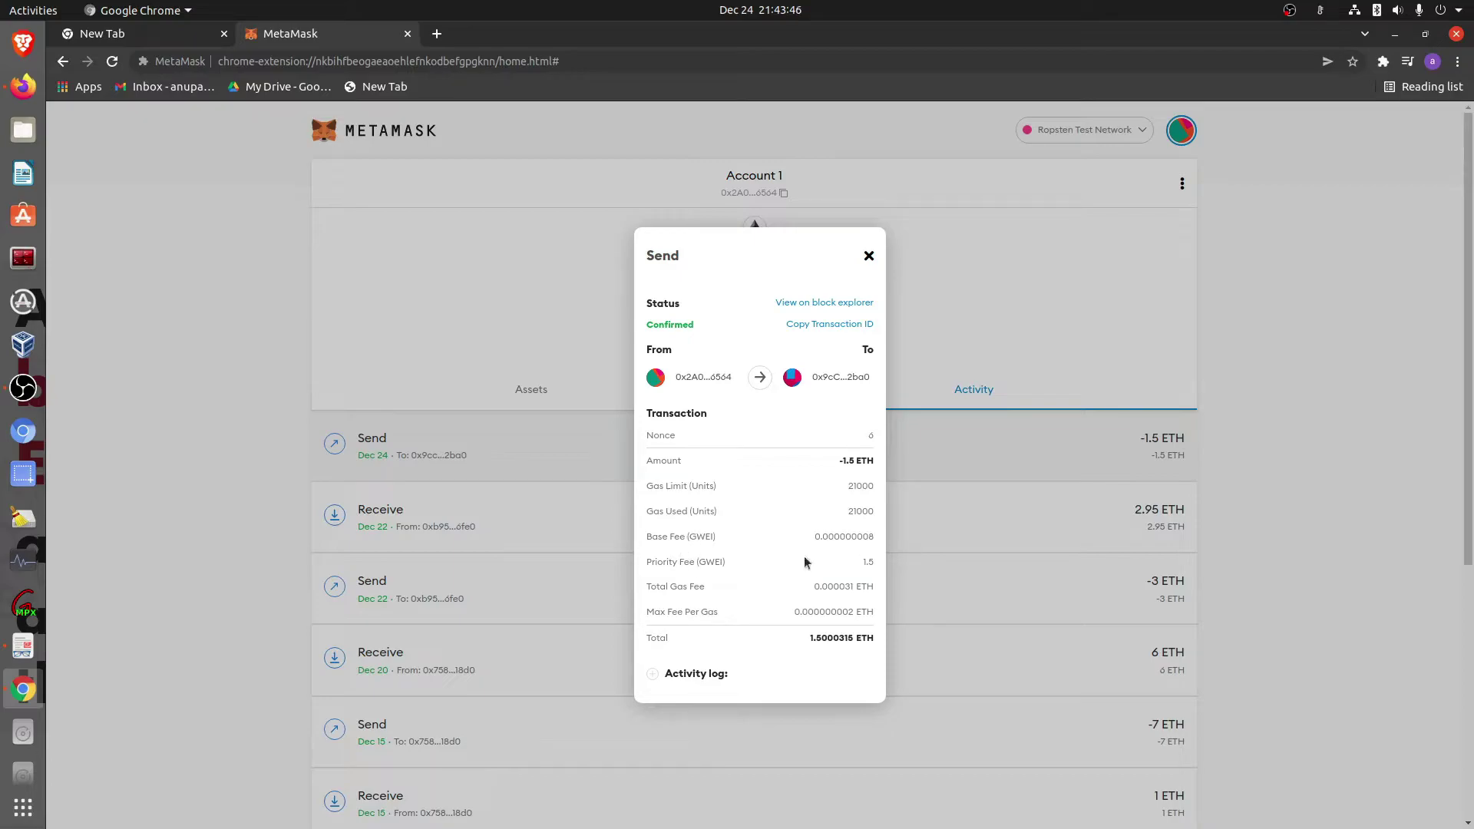
mouse_move(844, 537)
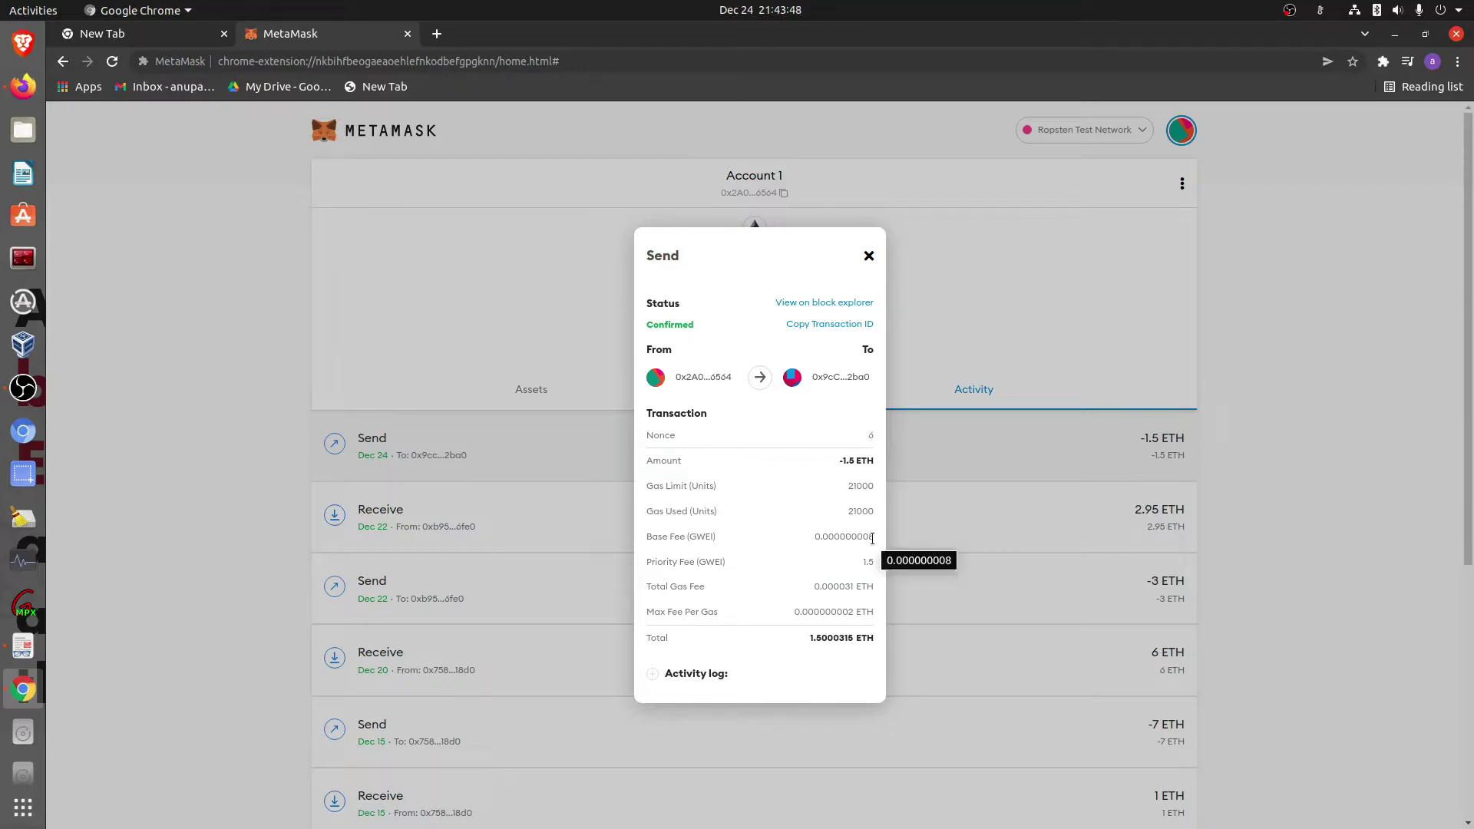
Highlight the base fee digits, then expand the 1.5 ETH send's activity log.
left_click_drag(871, 538, 857, 538)
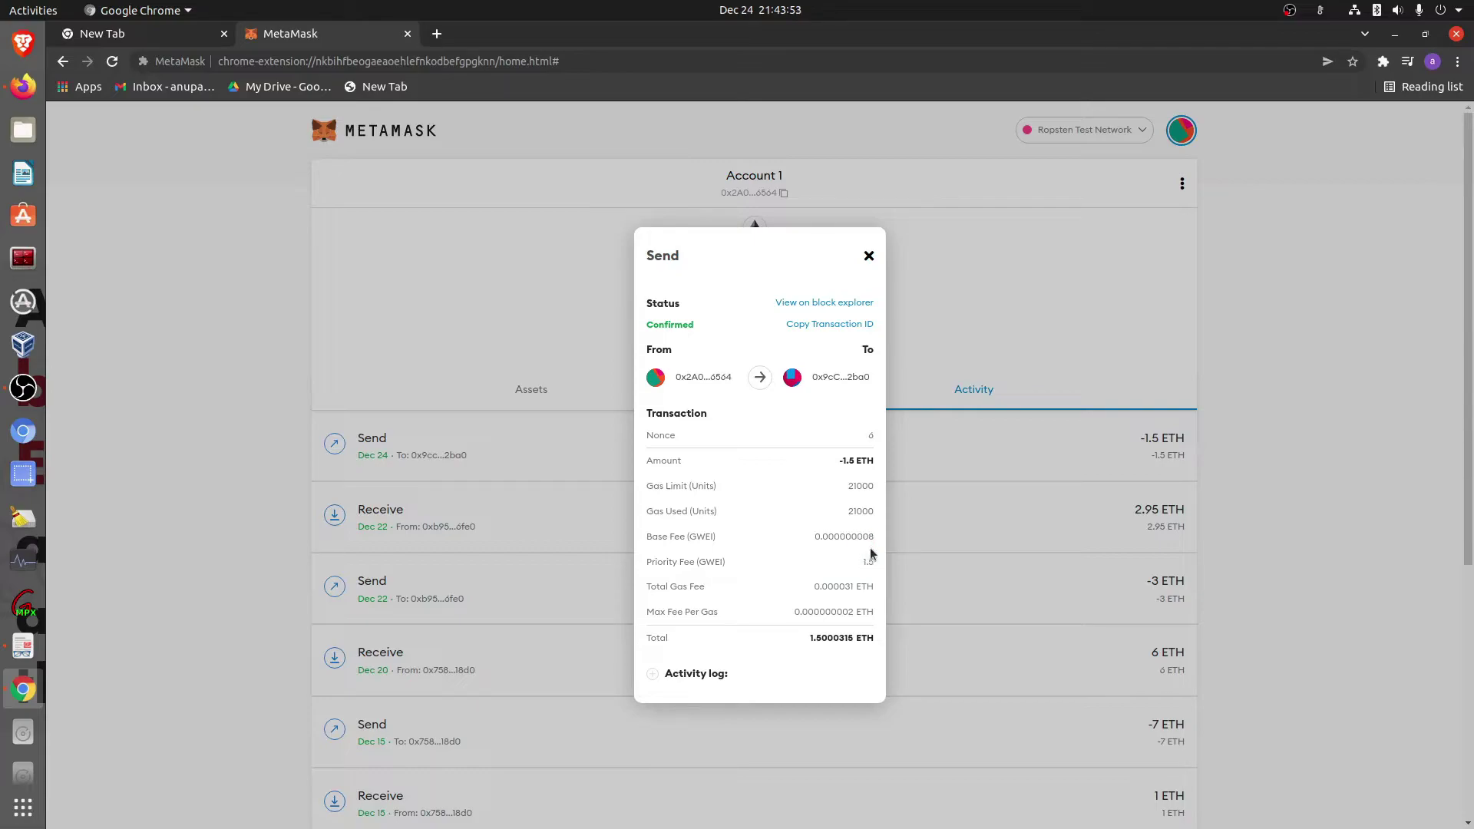
left_click(866, 549)
left_click(711, 680)
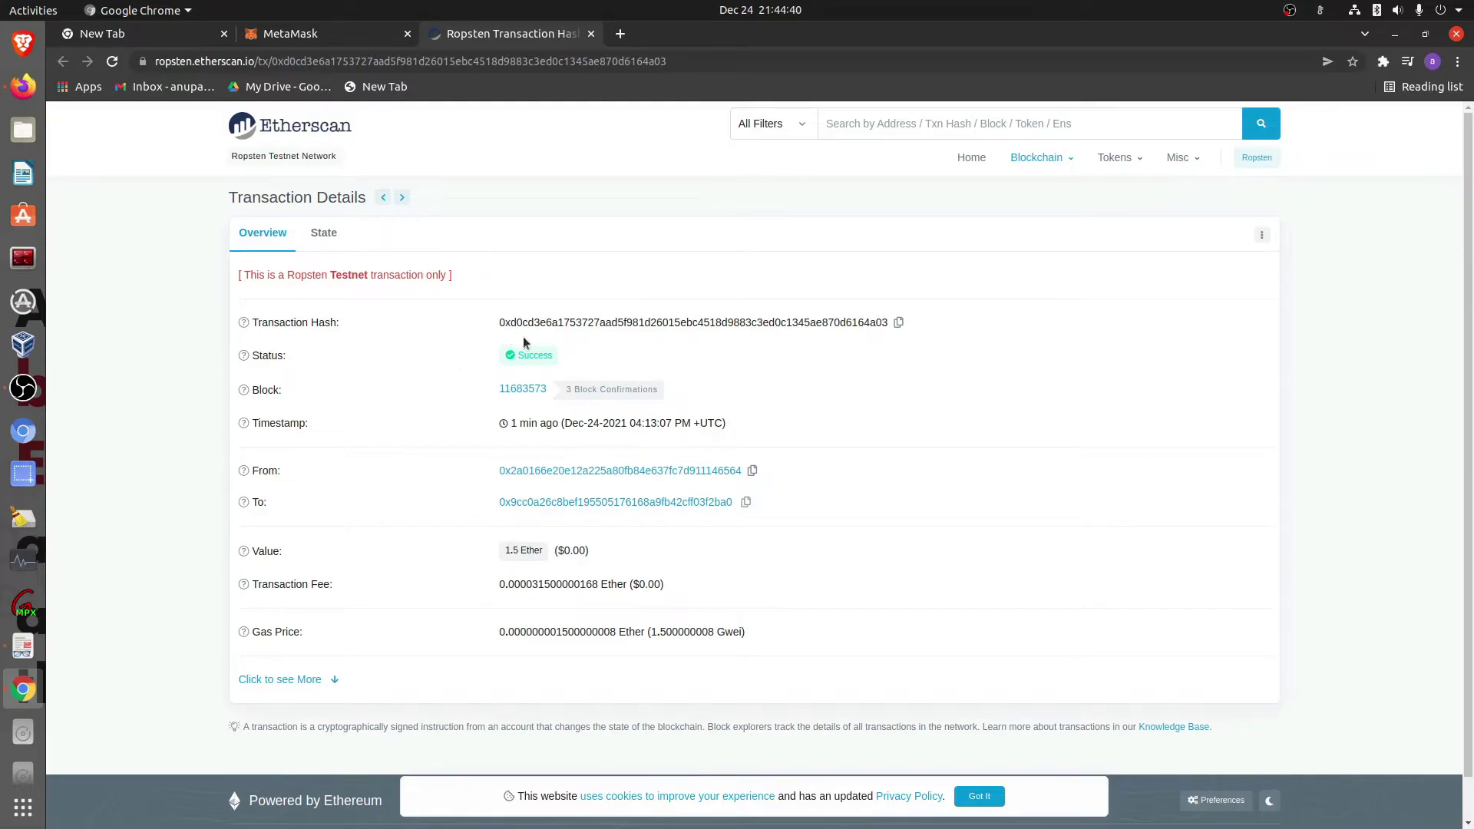
Highlight the transaction hash on Etherscan, then switch to the Firefox wallet.
left_click_drag(504, 324, 816, 323)
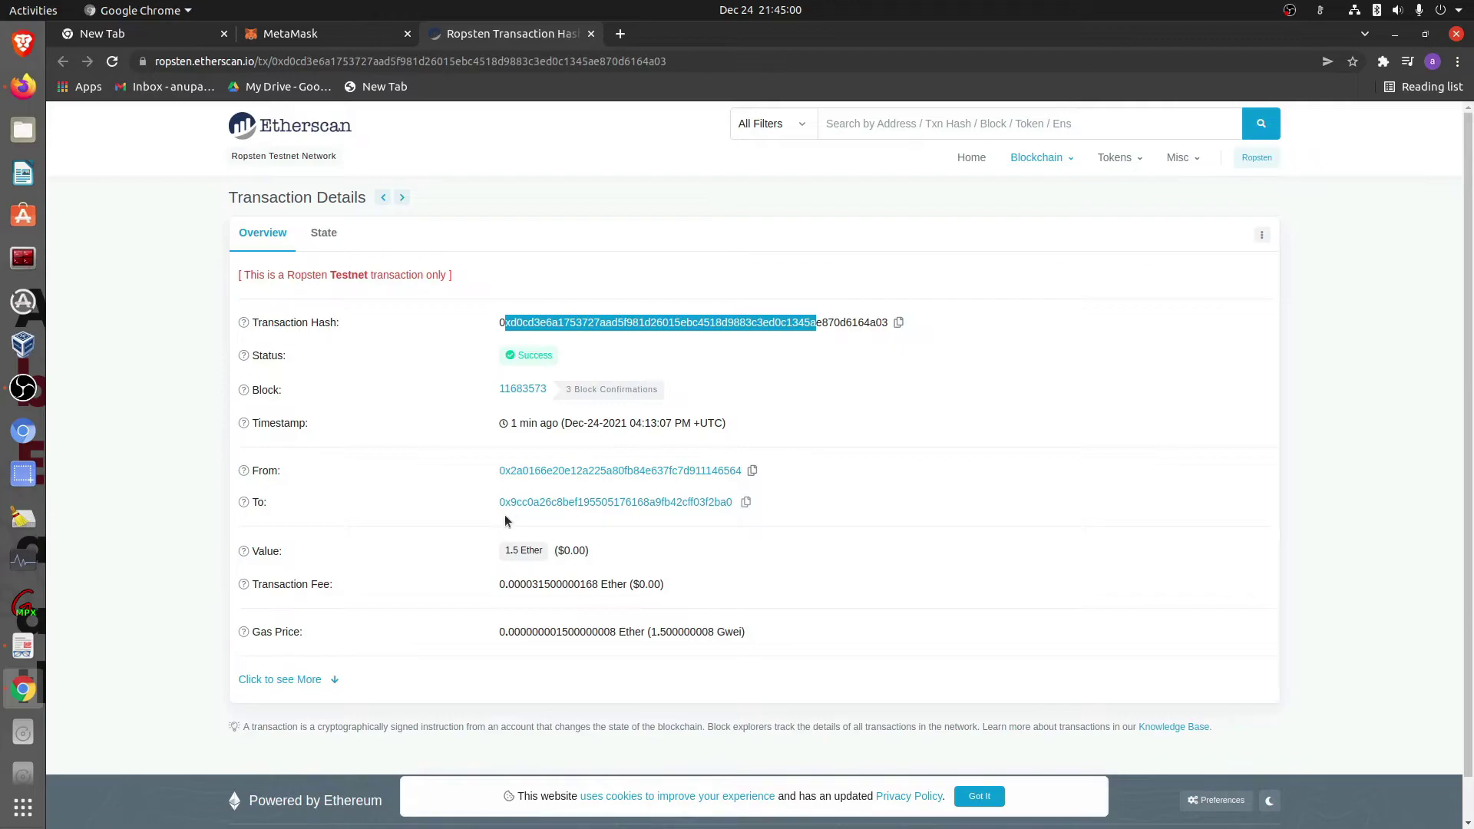
left_click(23, 87)
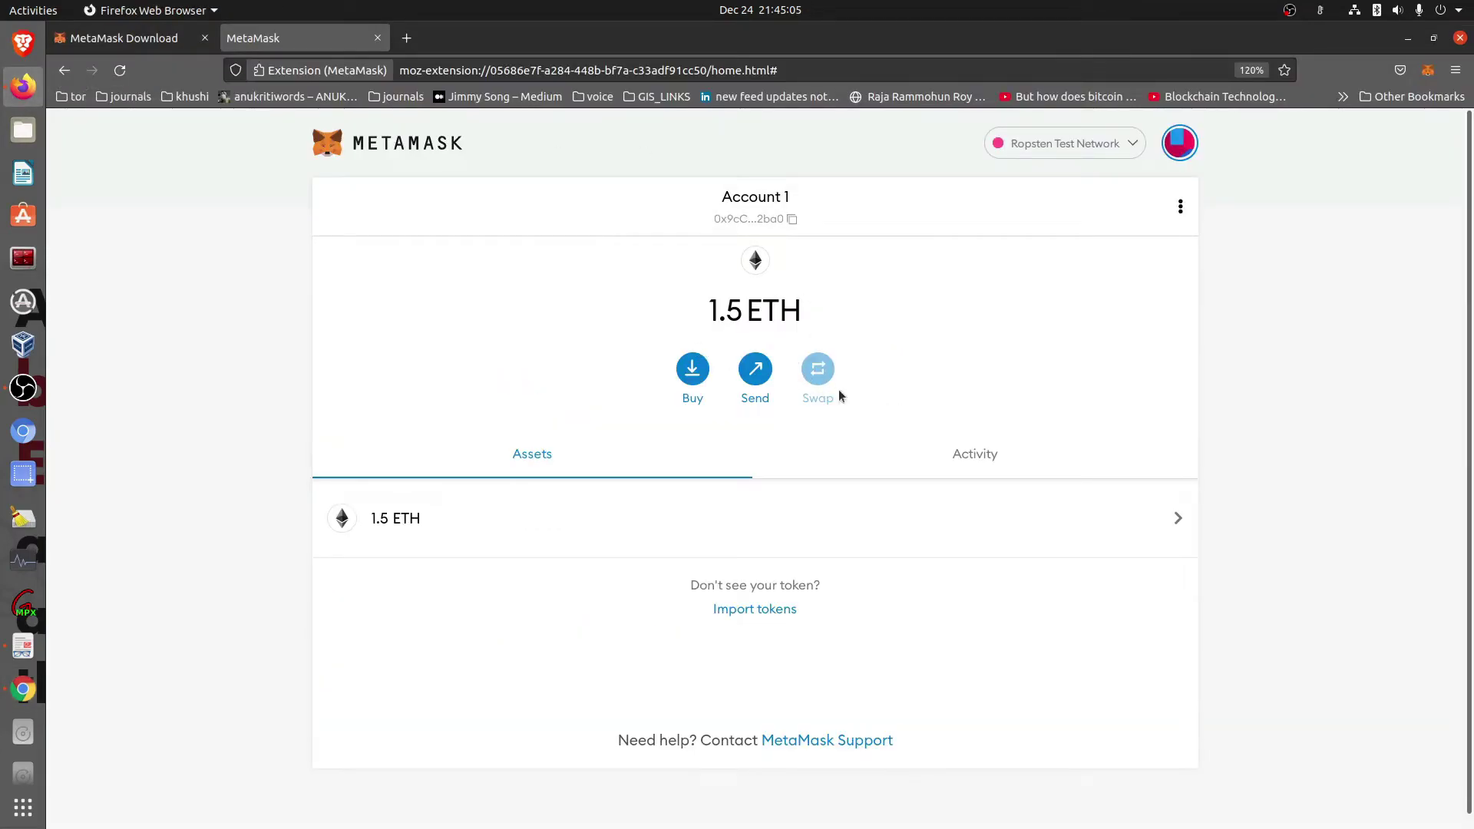
Check the 1.5 ETH receipt in Firefox's Activity list, then switch to the Etherscan tab.
left_click(956, 462)
left_click(548, 520)
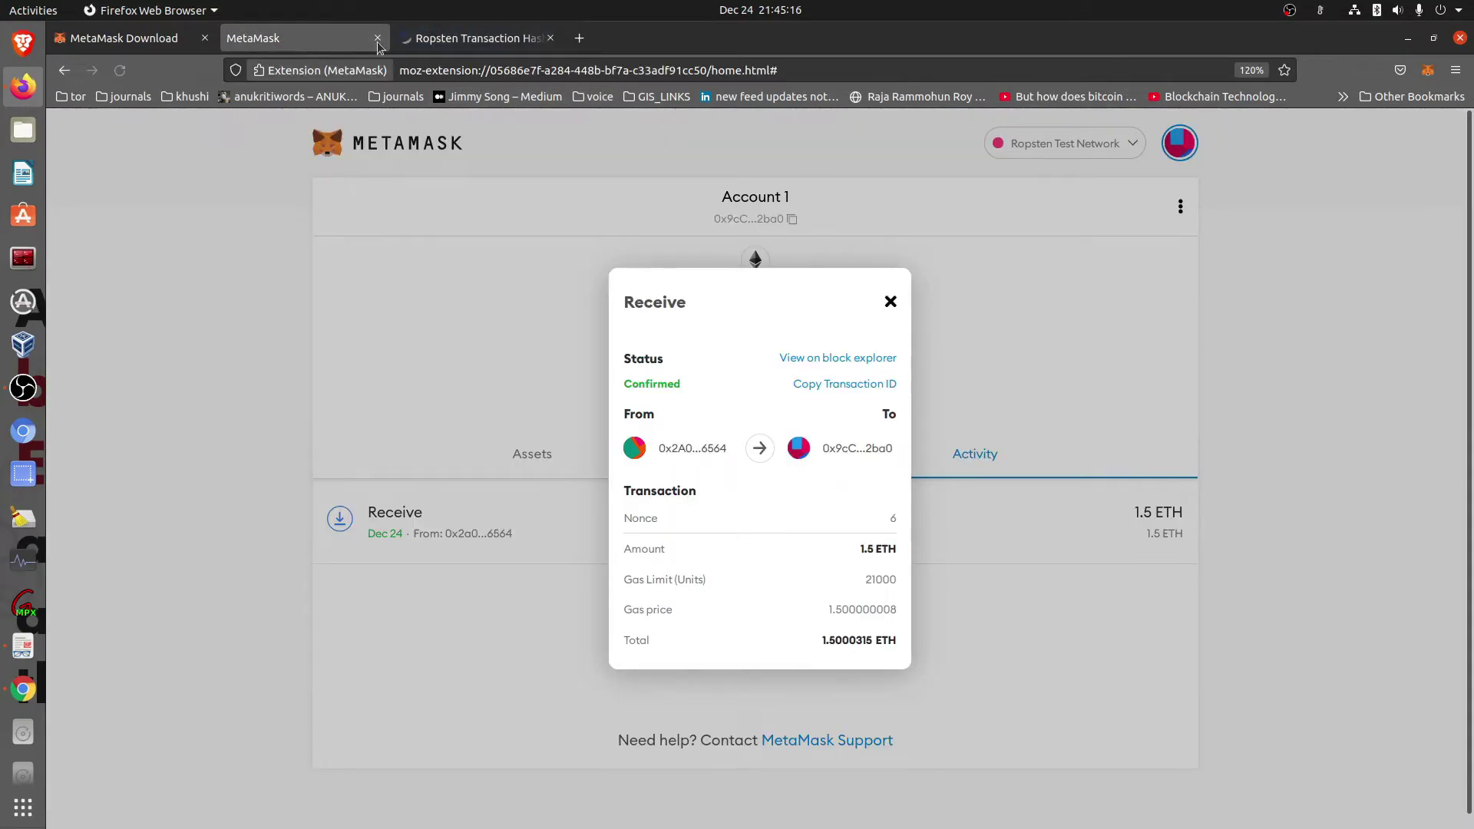
left_click(890, 301)
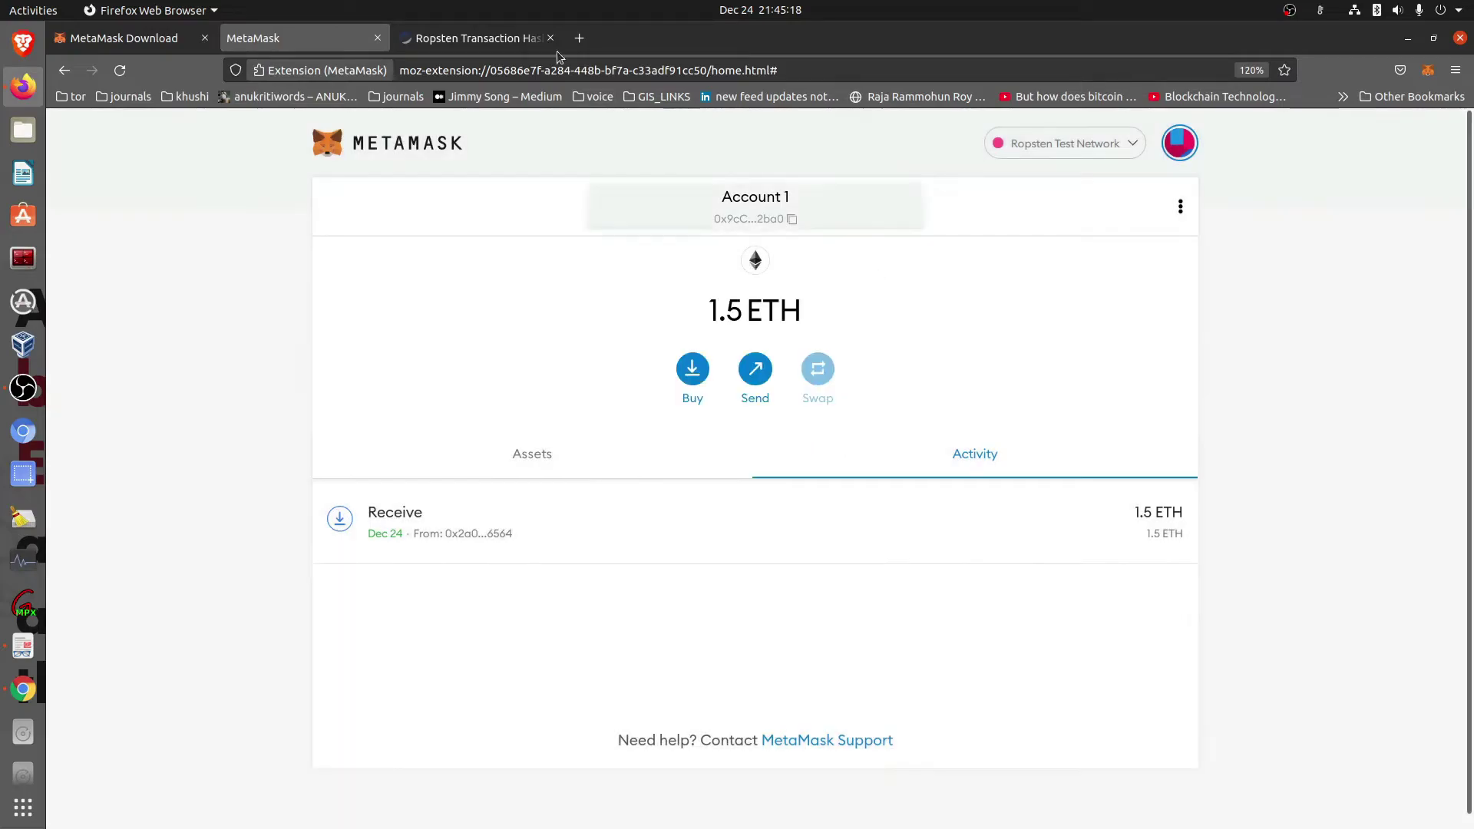
left_click(450, 43)
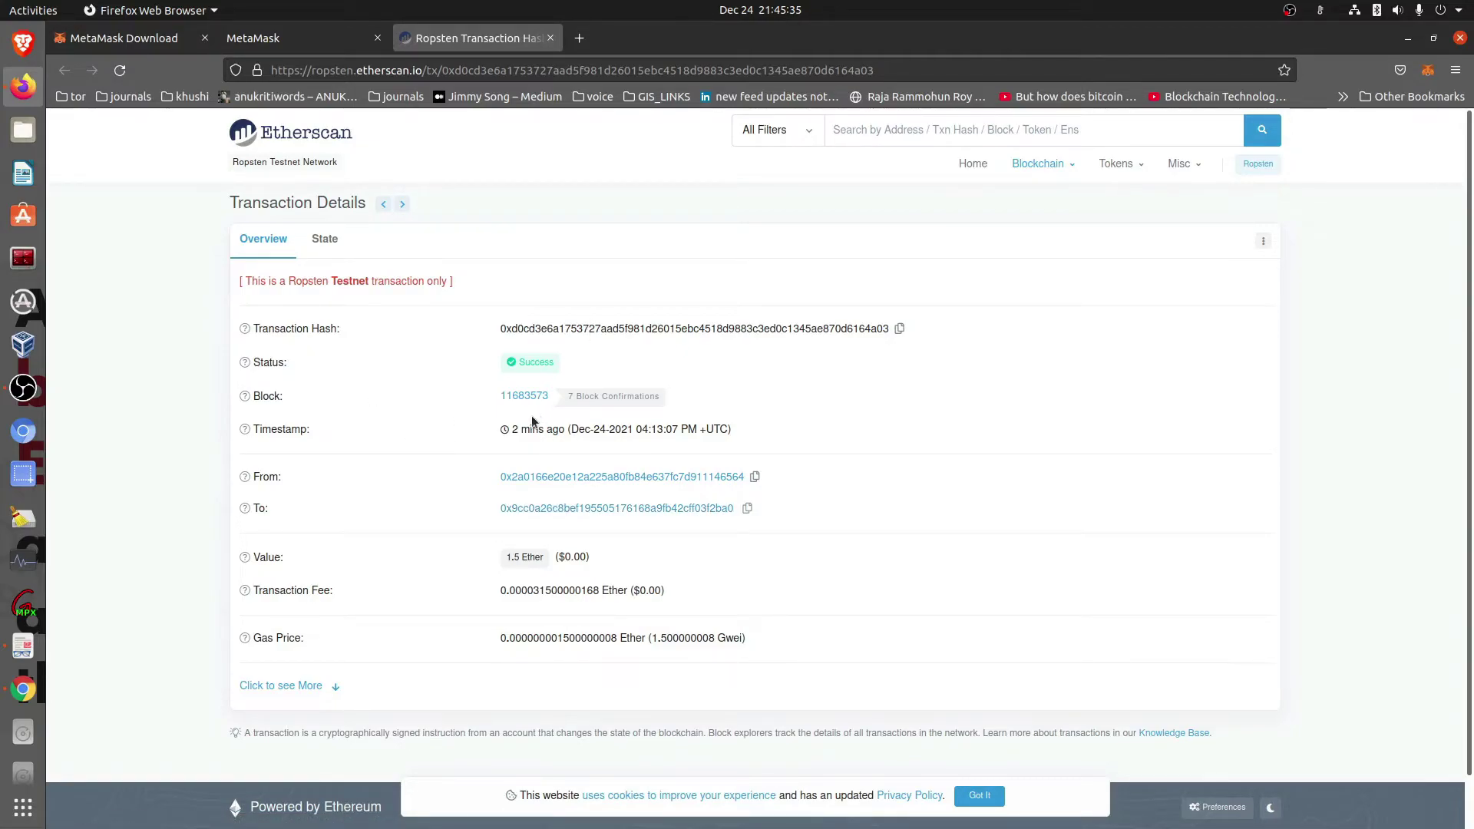
On Chrome's Etherscan page, reveal the extra transaction fields and select the full hash.
left_click(24, 689)
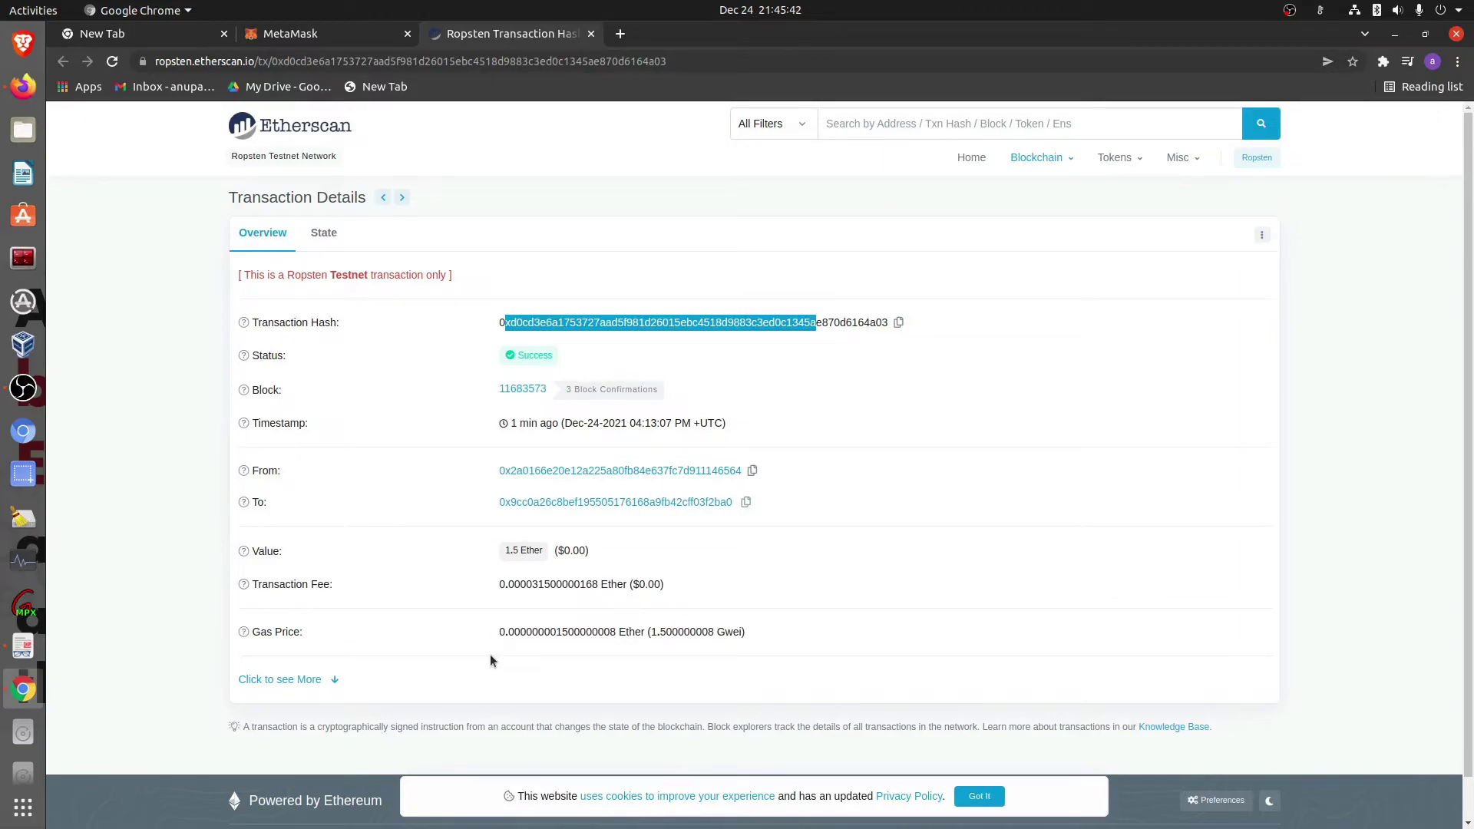
left_click(281, 679)
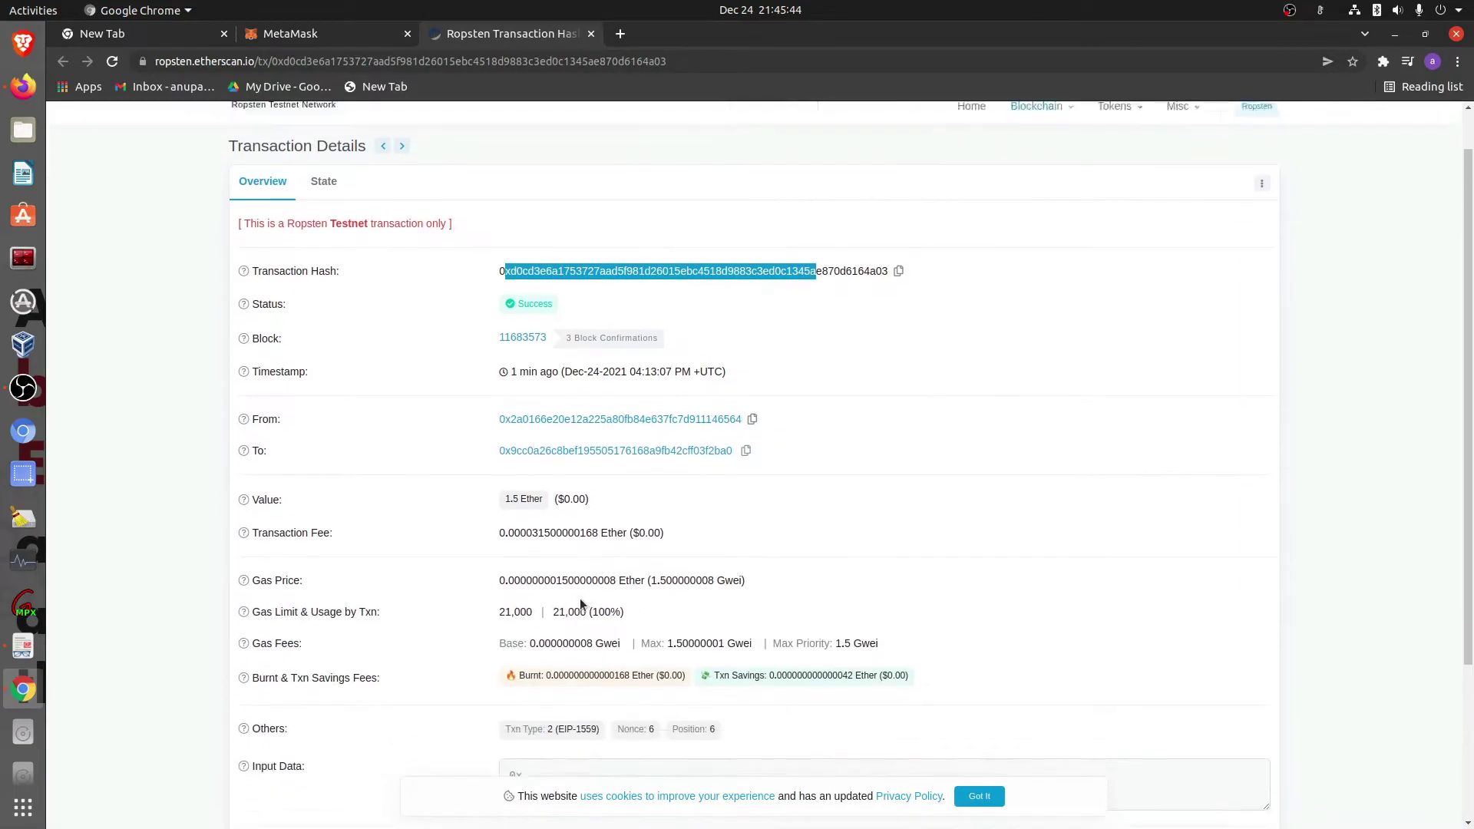
scroll(576, 577, "down", 2)
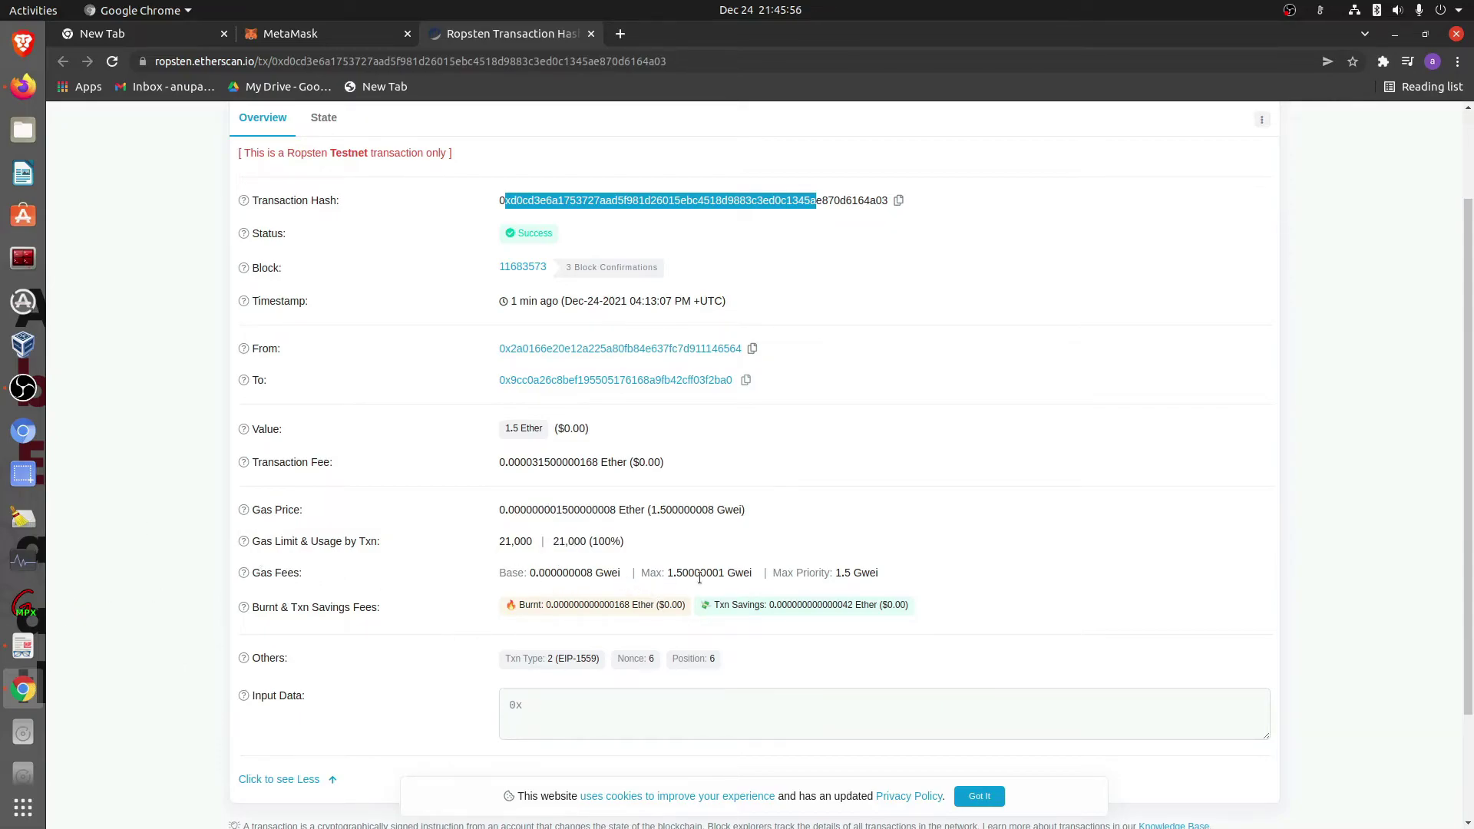
scroll(492, 539, "up", 1)
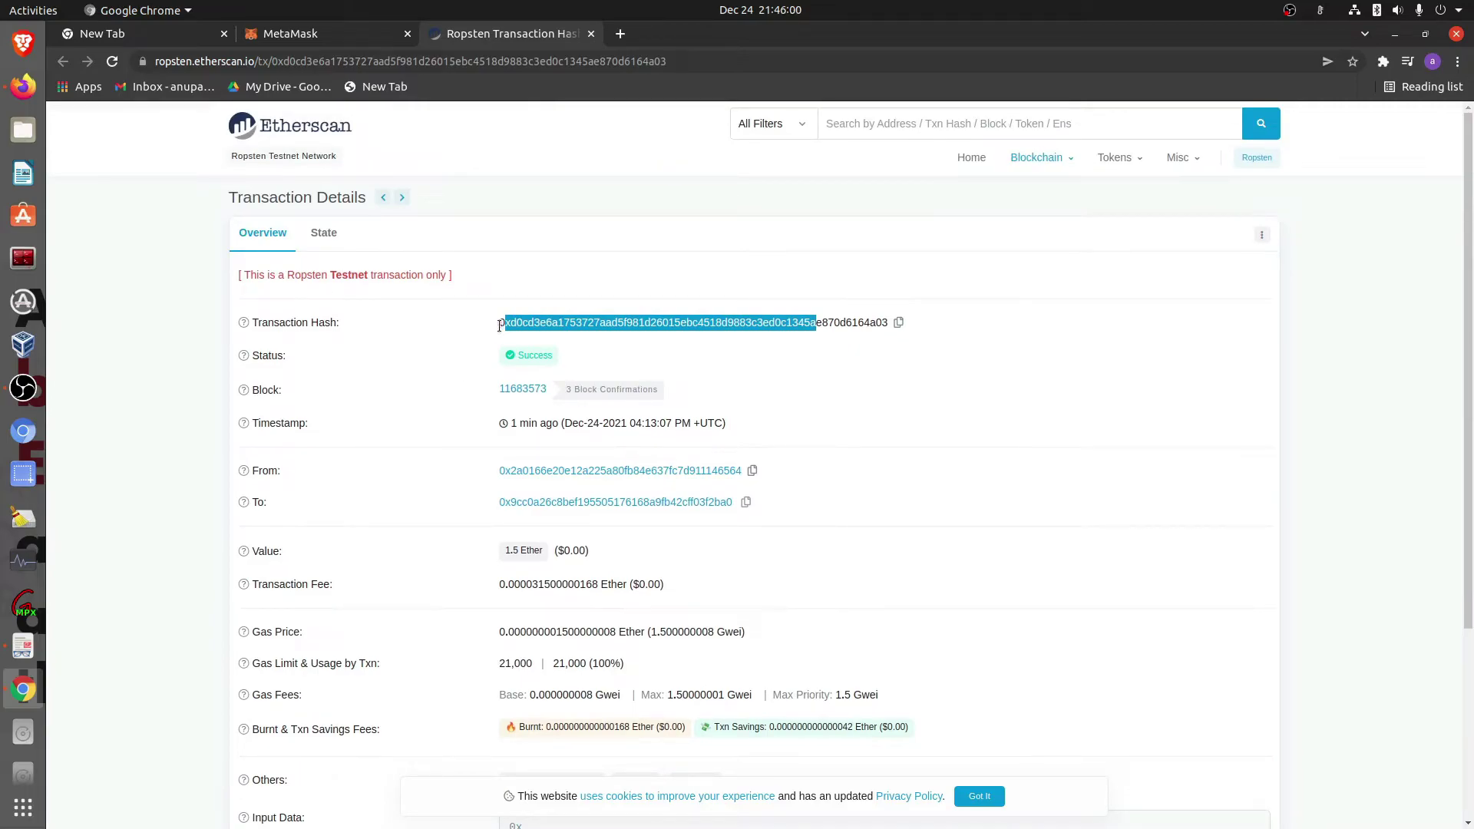
left_click_drag(500, 323, 892, 337)
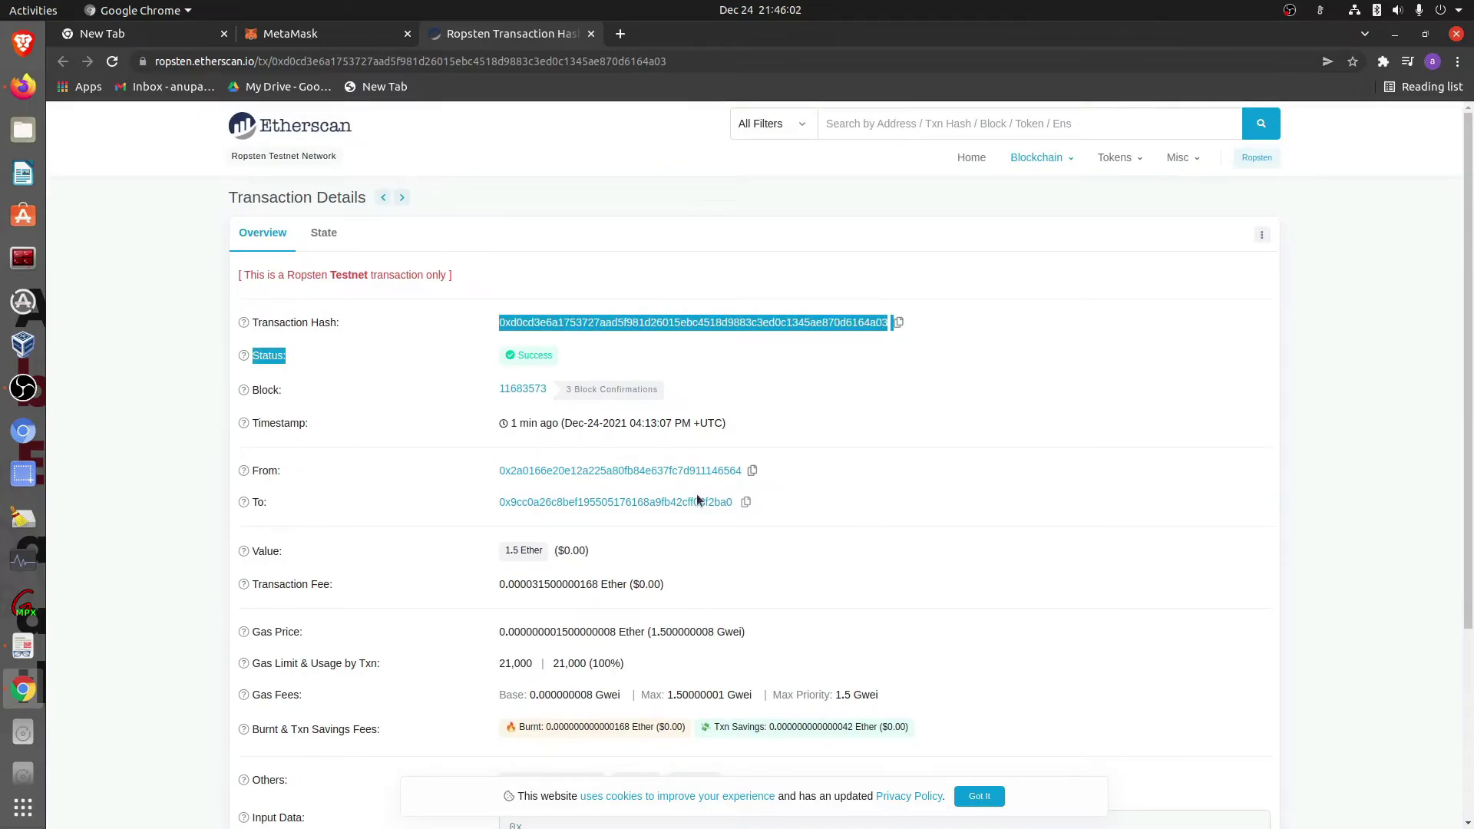
scroll(697, 500, "down", 3)
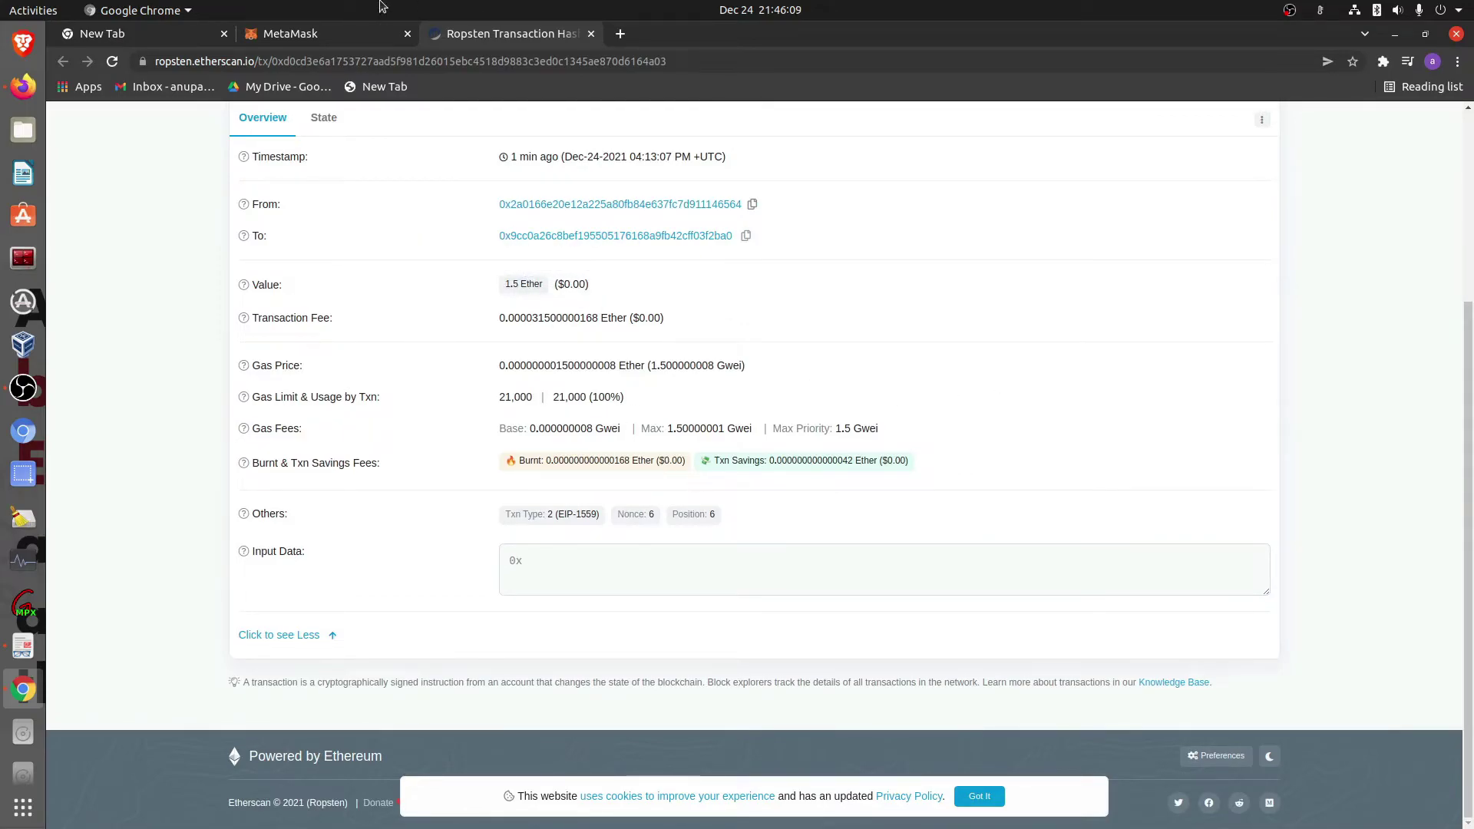
Check both wallets, then copy the address of Chrome's Account 1 (7.4473 ETH).
left_click(359, 37)
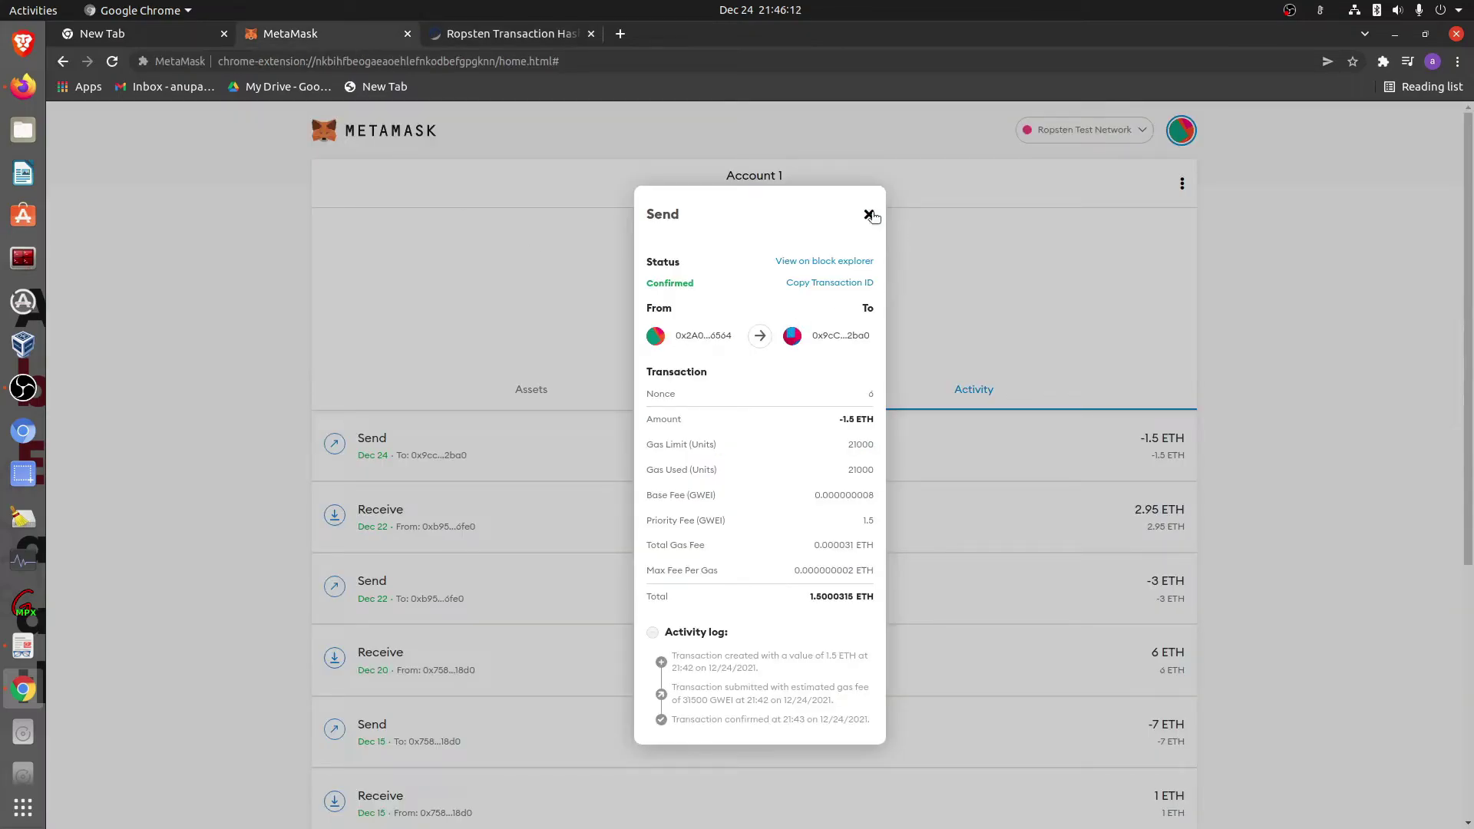
left_click(870, 215)
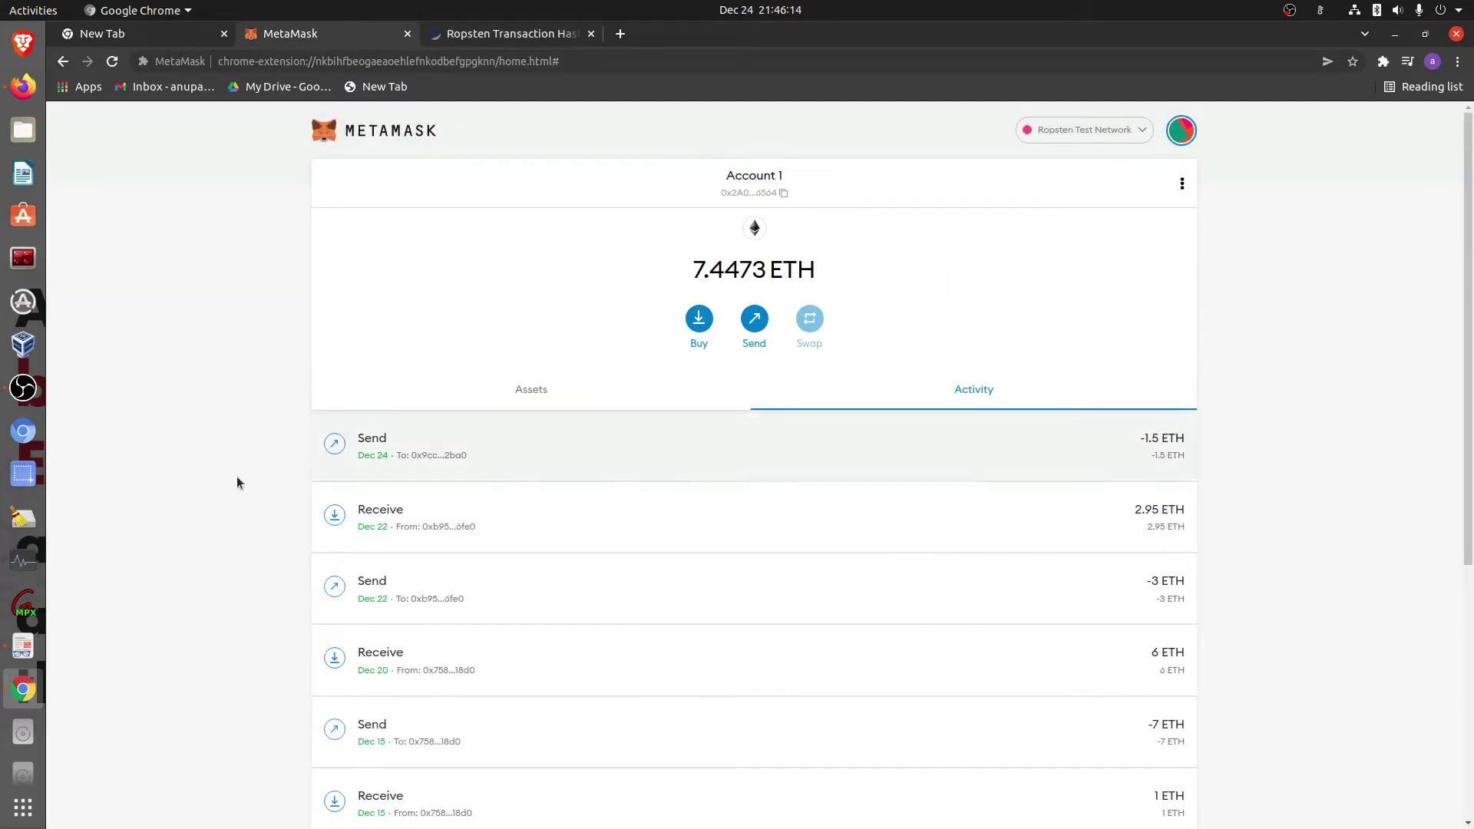
left_click(23, 86)
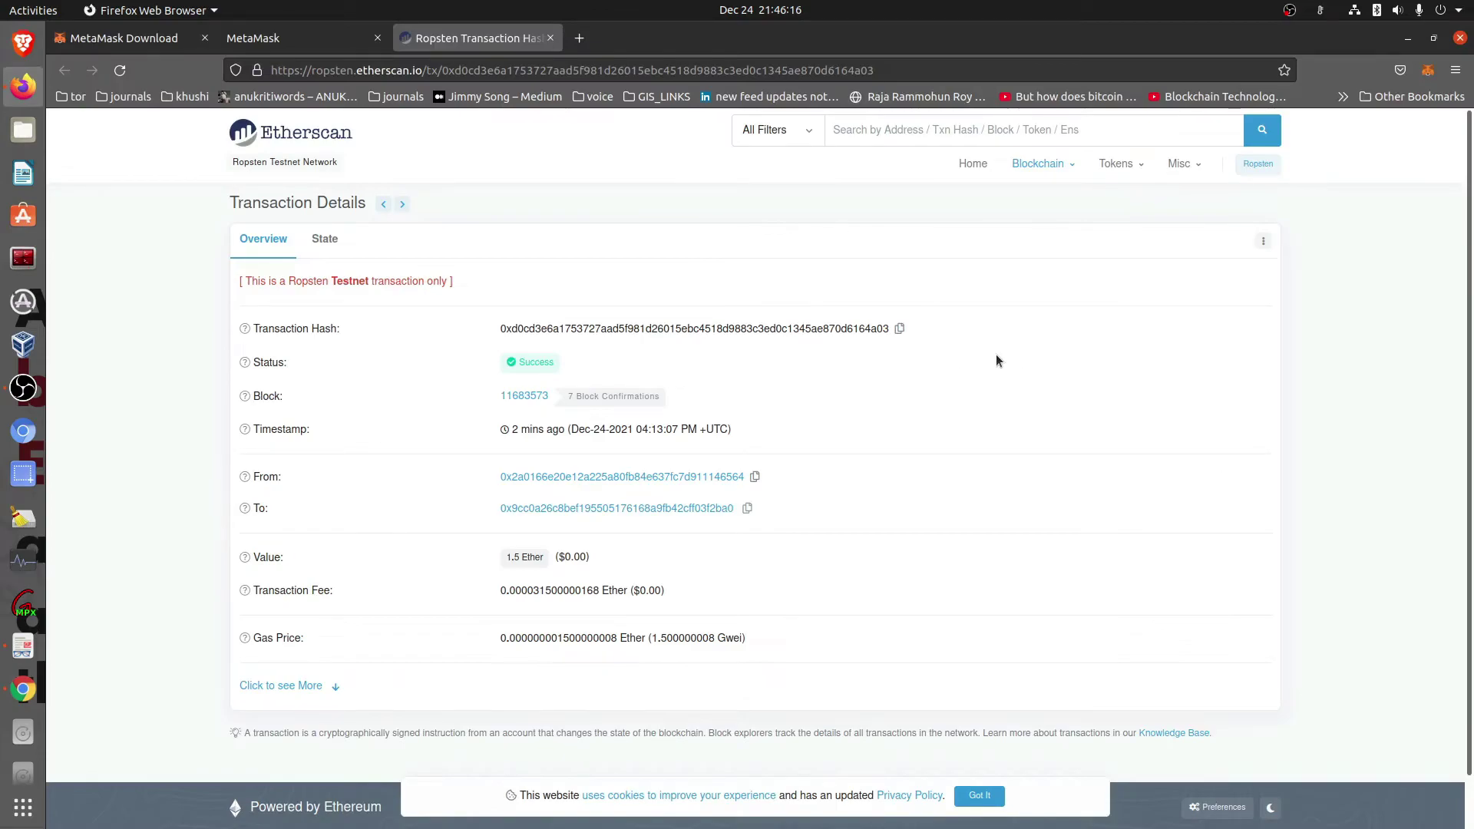
left_click(315, 41)
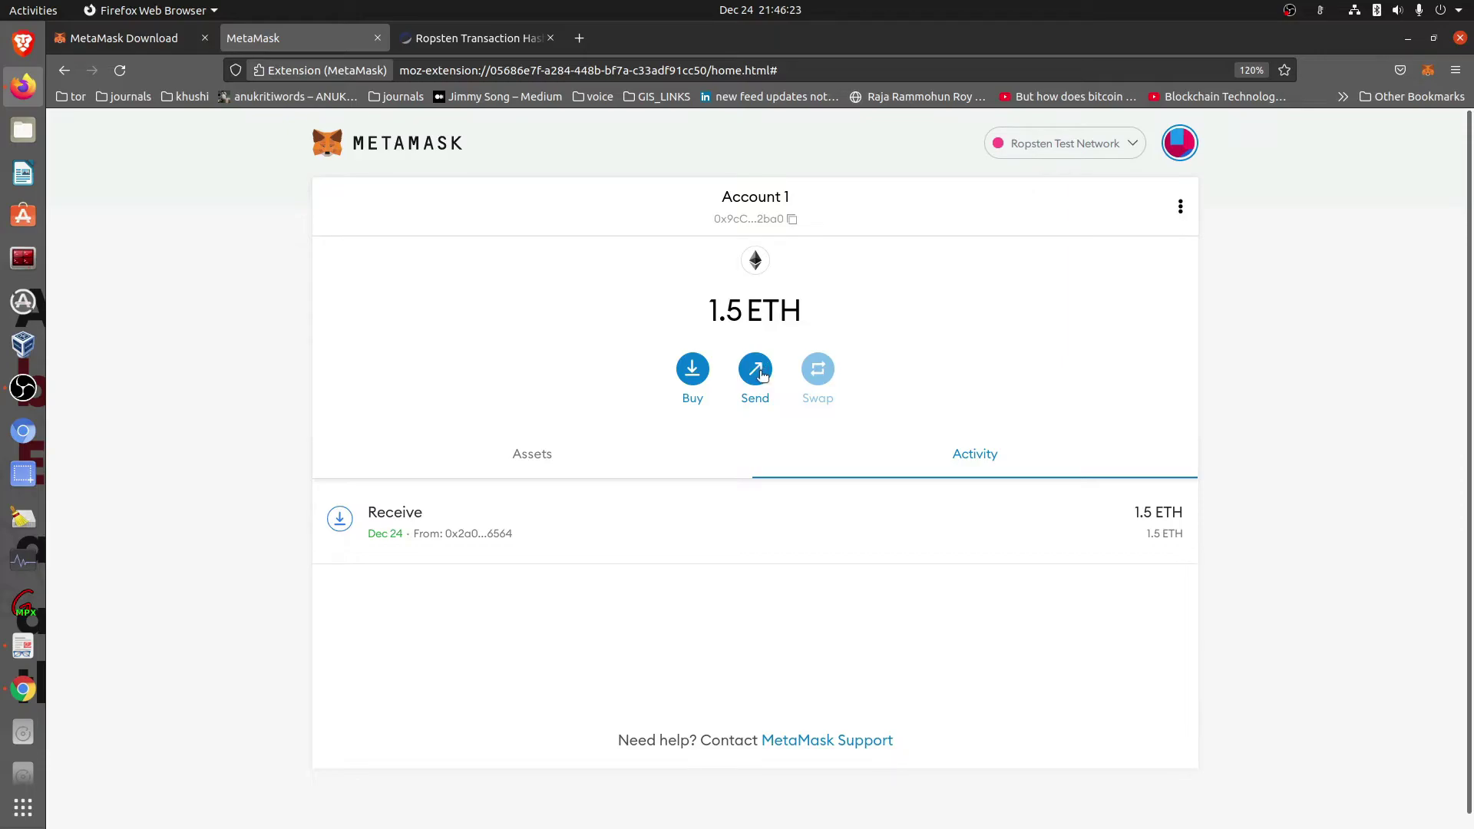
left_click(23, 689)
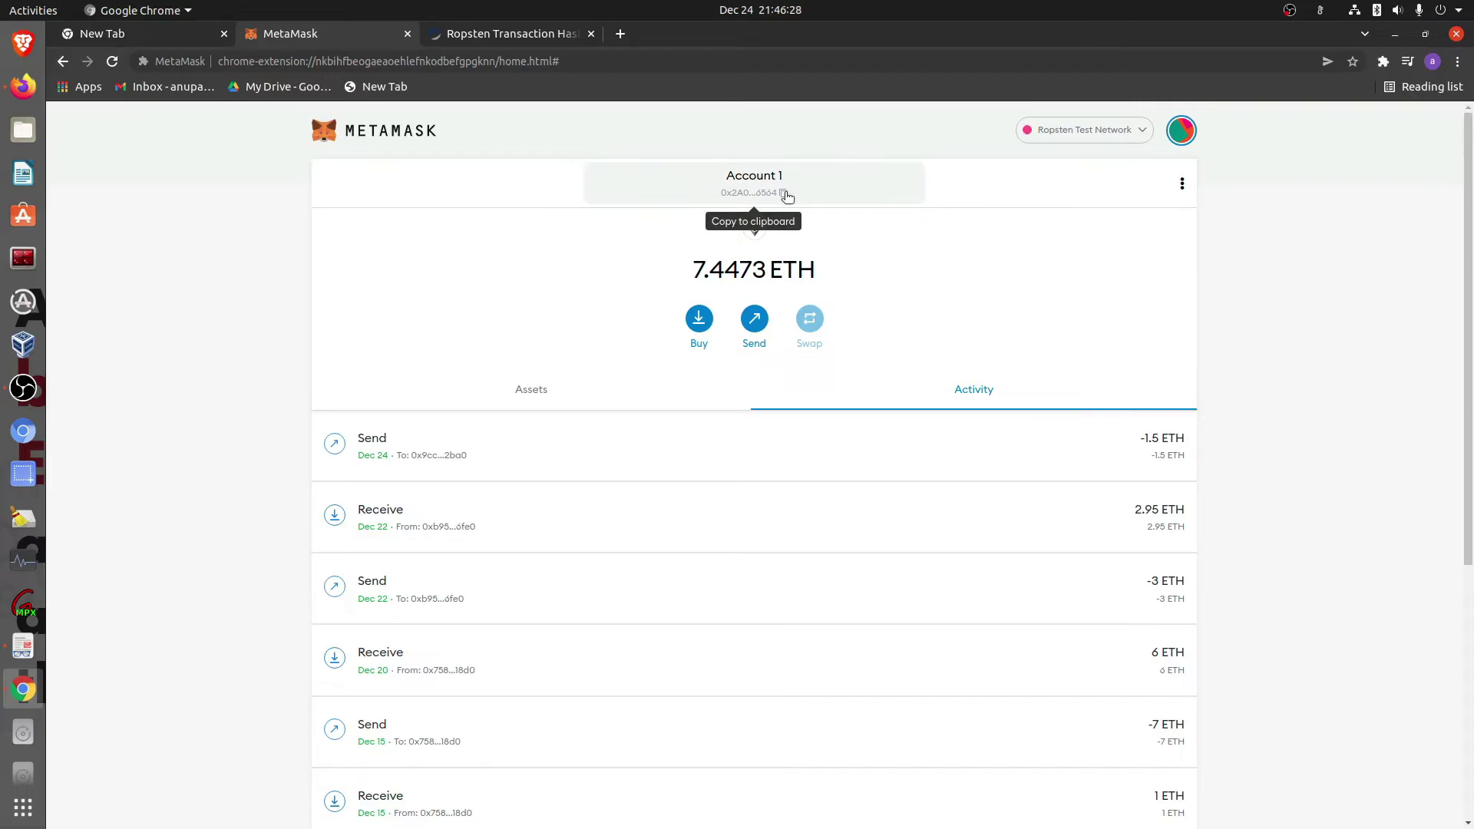
left_click(787, 197)
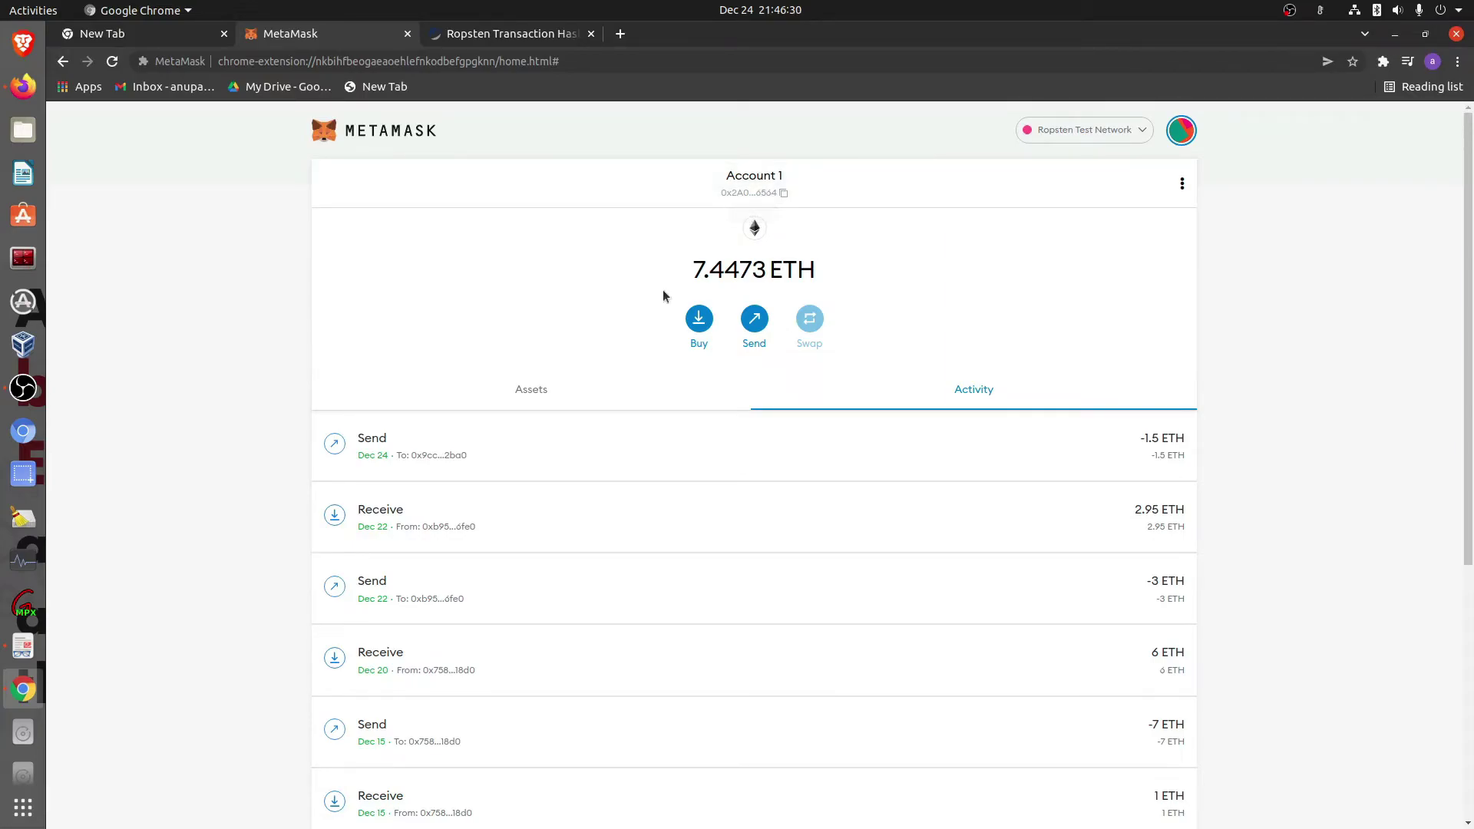
Prepare a 1.48 ETH send from Firefox to the pasted Chrome address 0x2A0…6564.
left_click(24, 86)
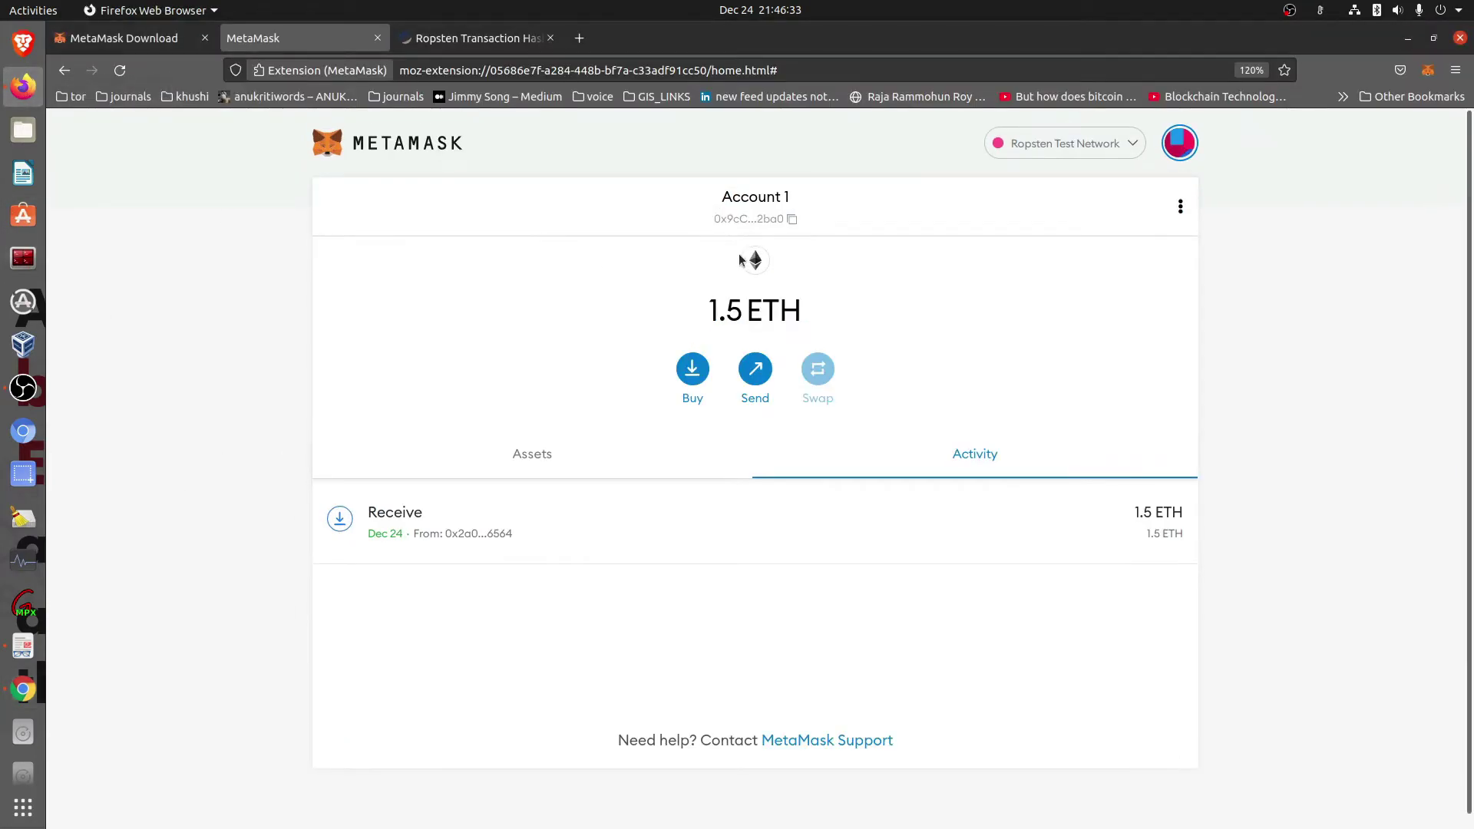
left_click(755, 368)
key("ctrl+v")
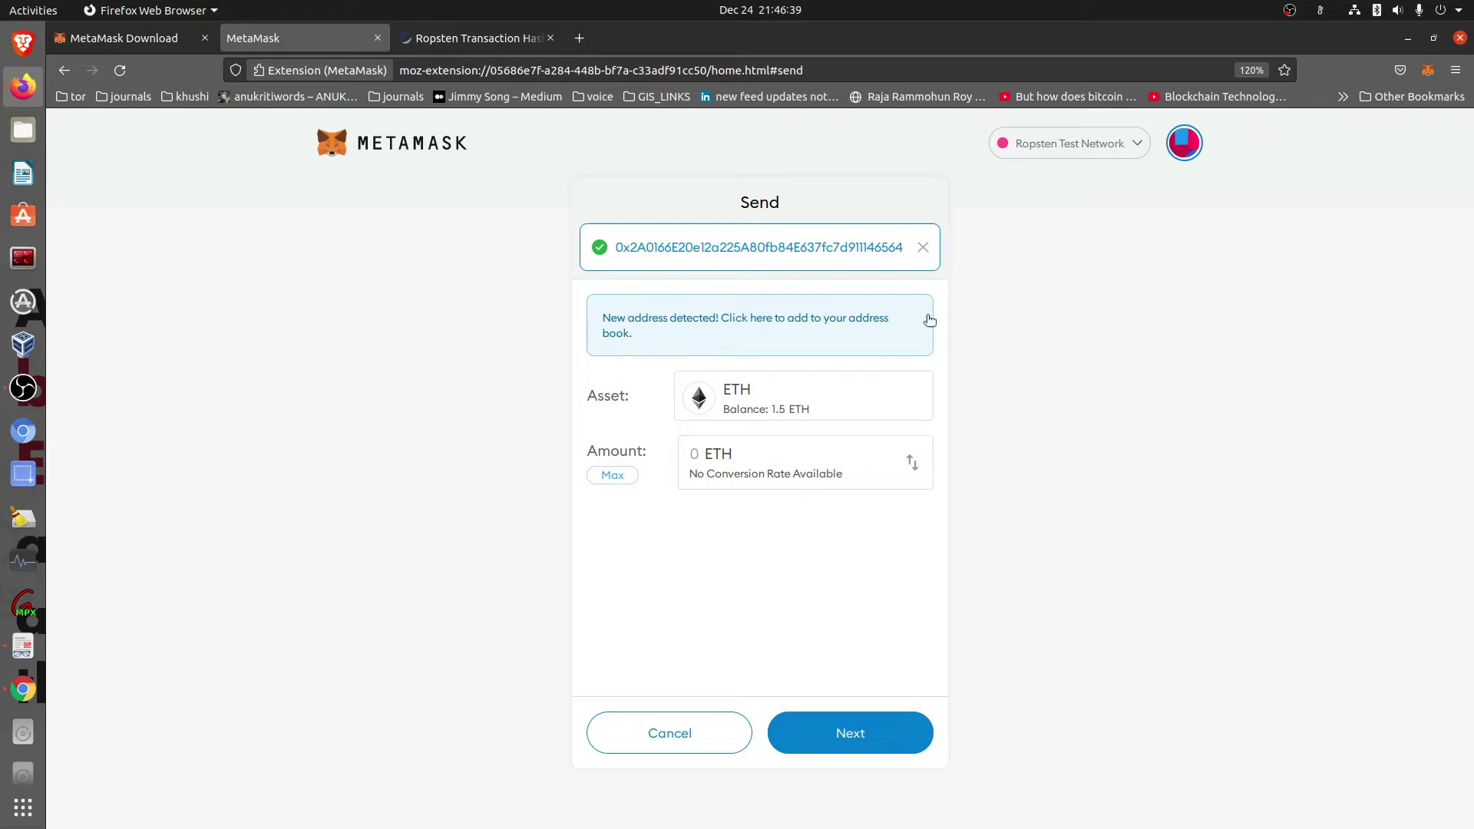
left_click(757, 461)
type("1.")
type("48")
left_click(849, 735)
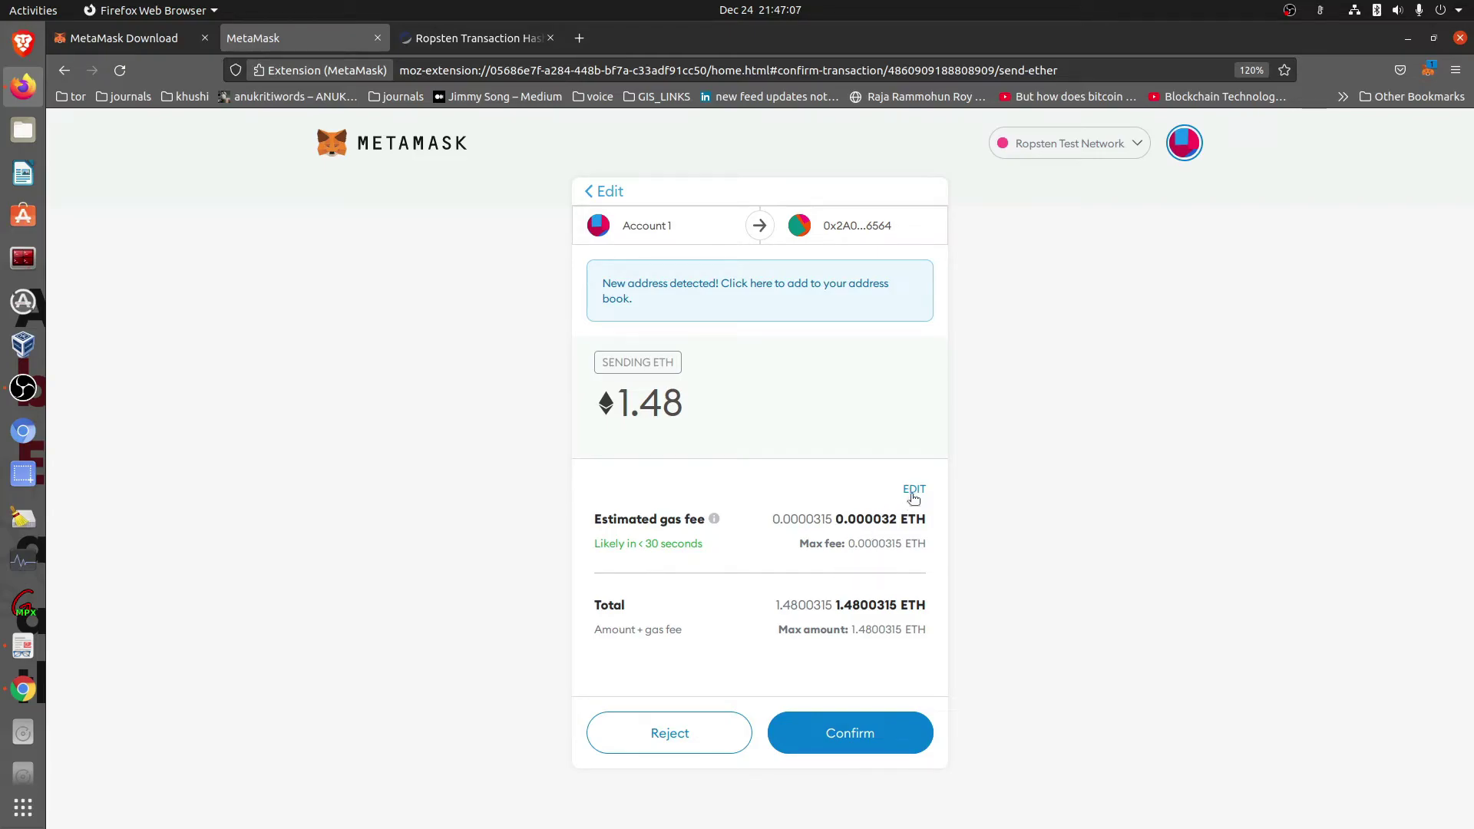
Set the gas fee to High priority and confirm the 1.48 ETH send.
left_click(914, 495)
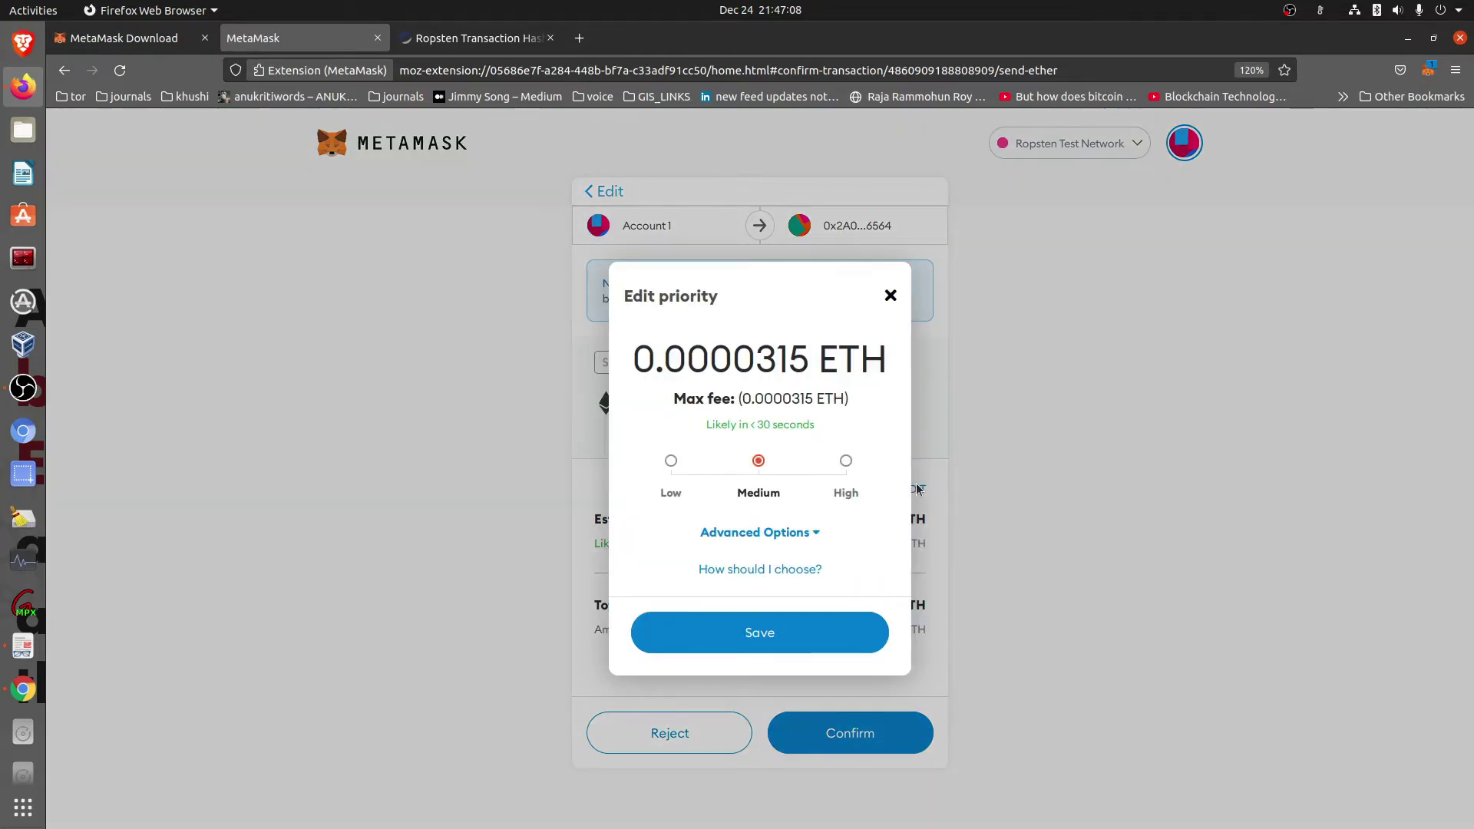
left_click(846, 461)
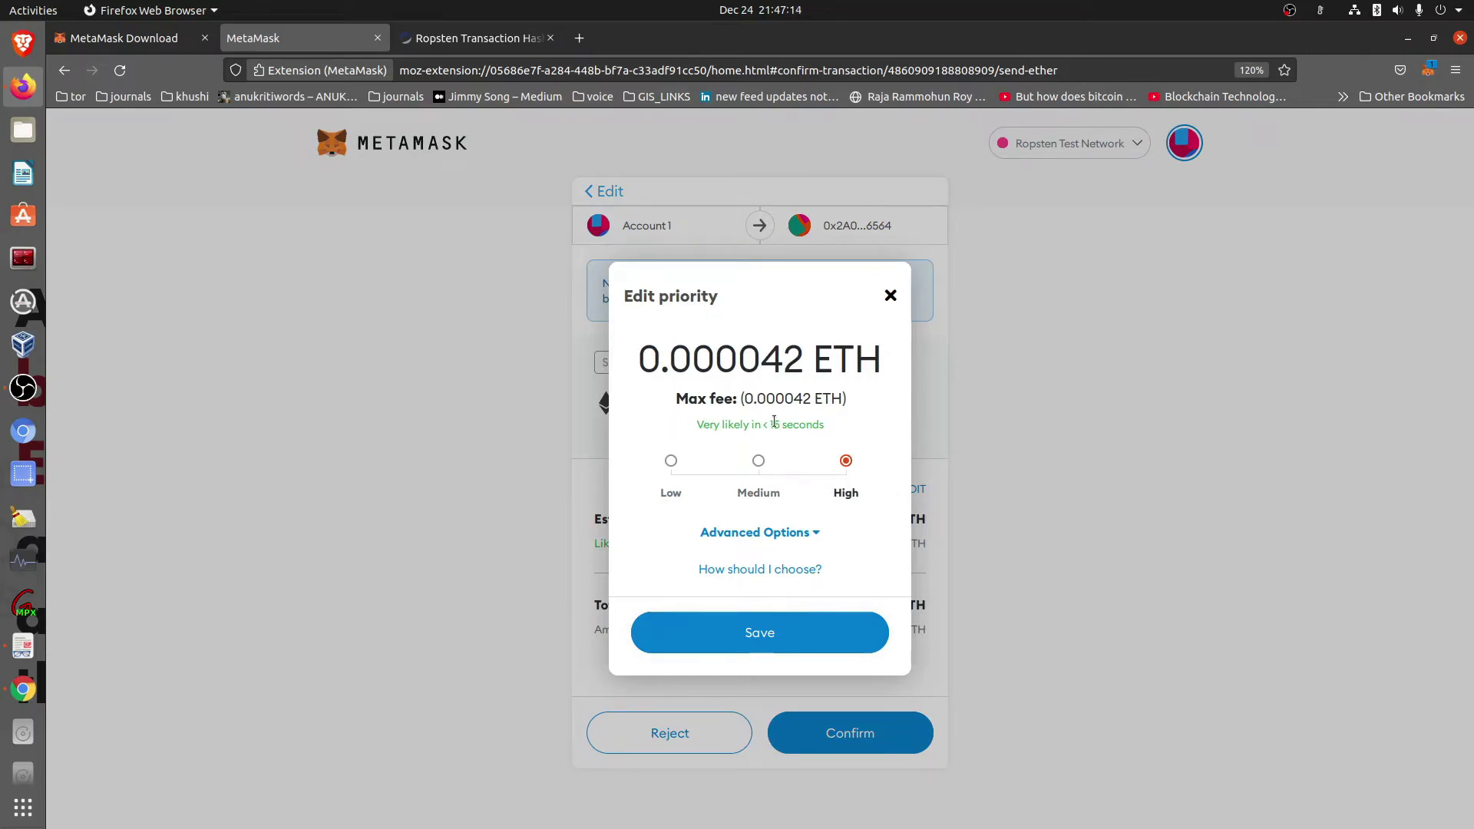
left_click(768, 631)
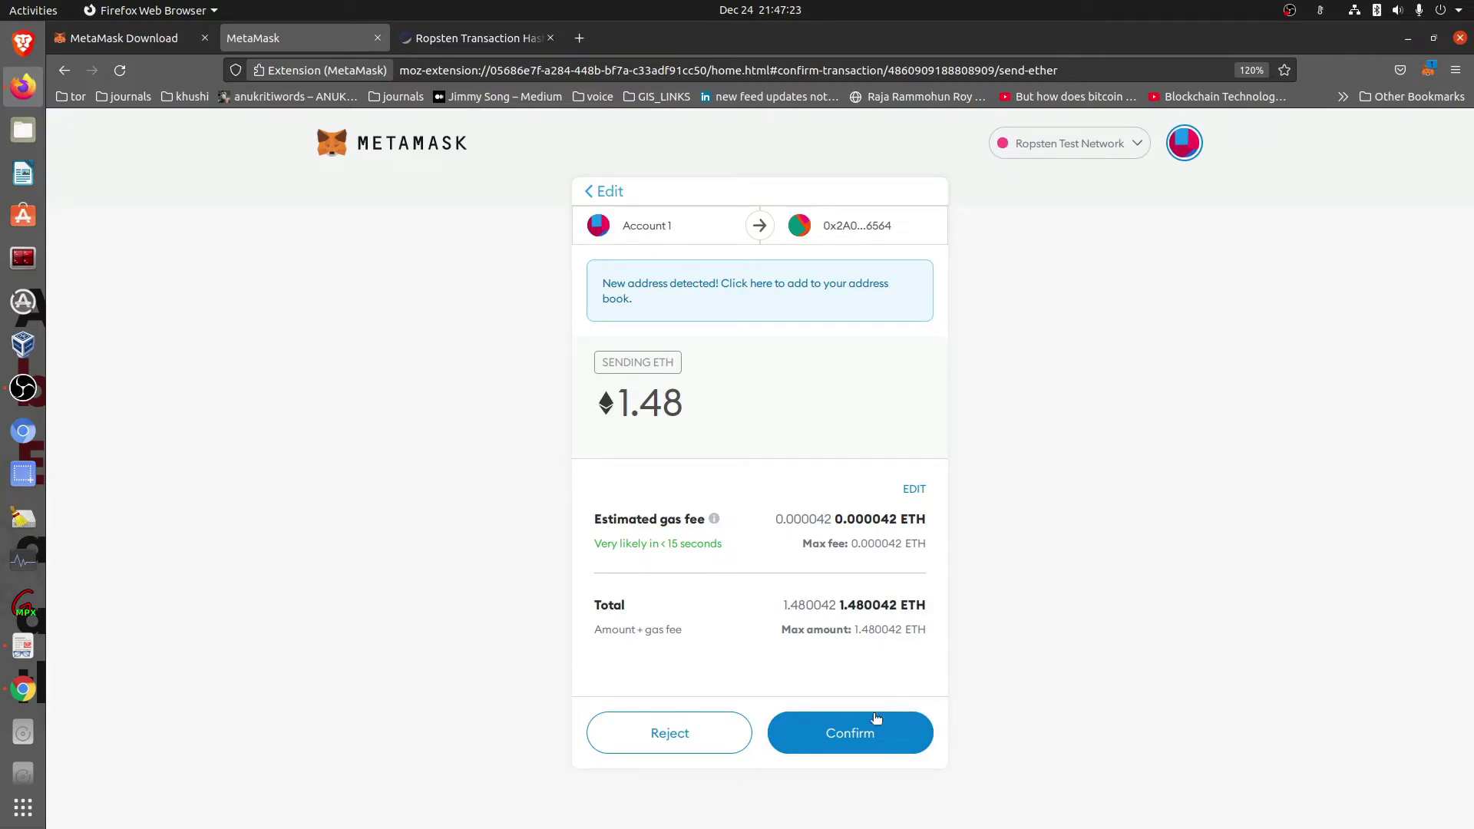
left_click(853, 735)
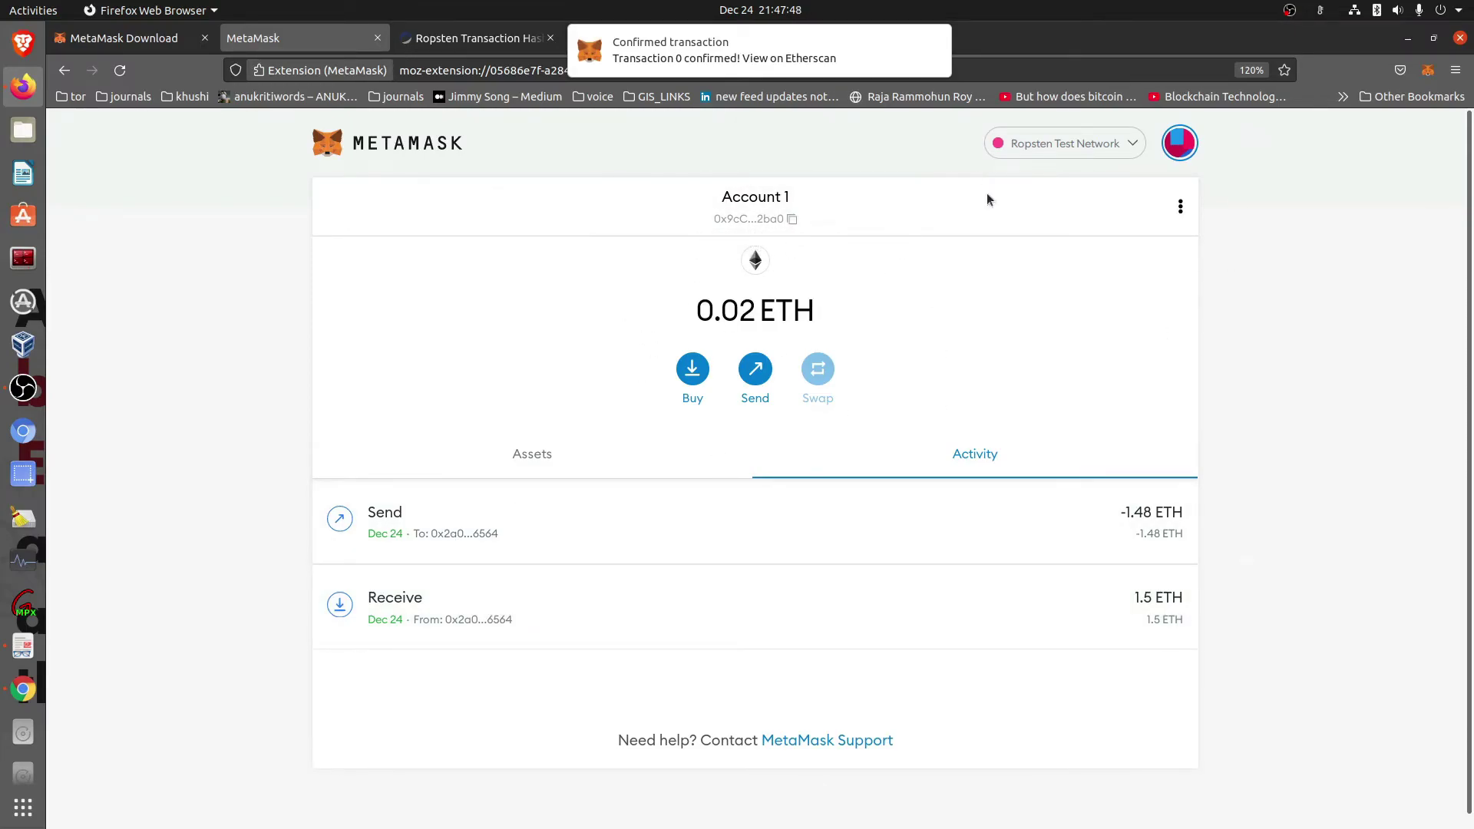
Check the Chrome wallet, then view the Firefox 1.48 ETH send on Etherscan.
left_click(23, 689)
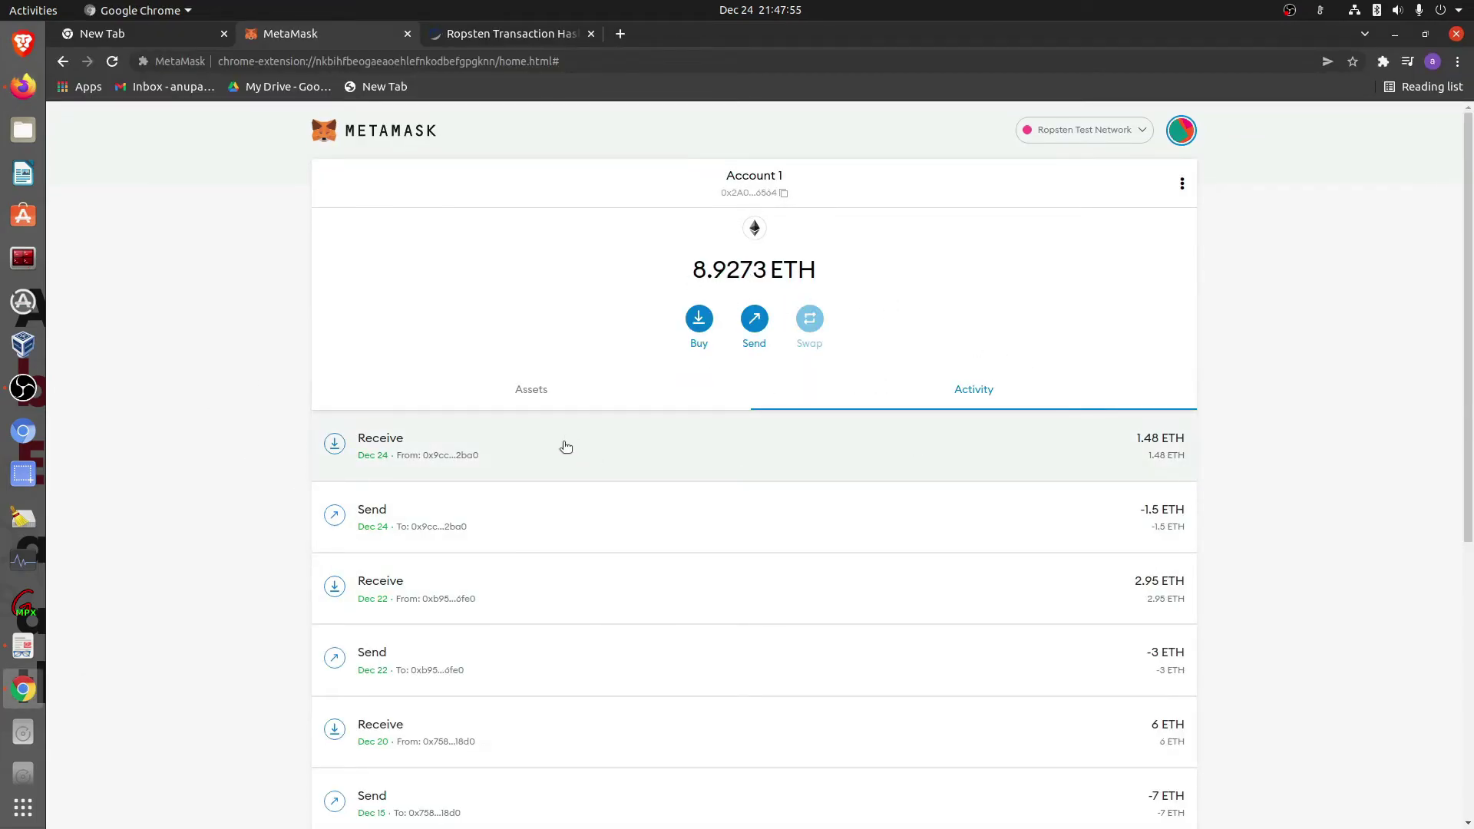
left_click(23, 87)
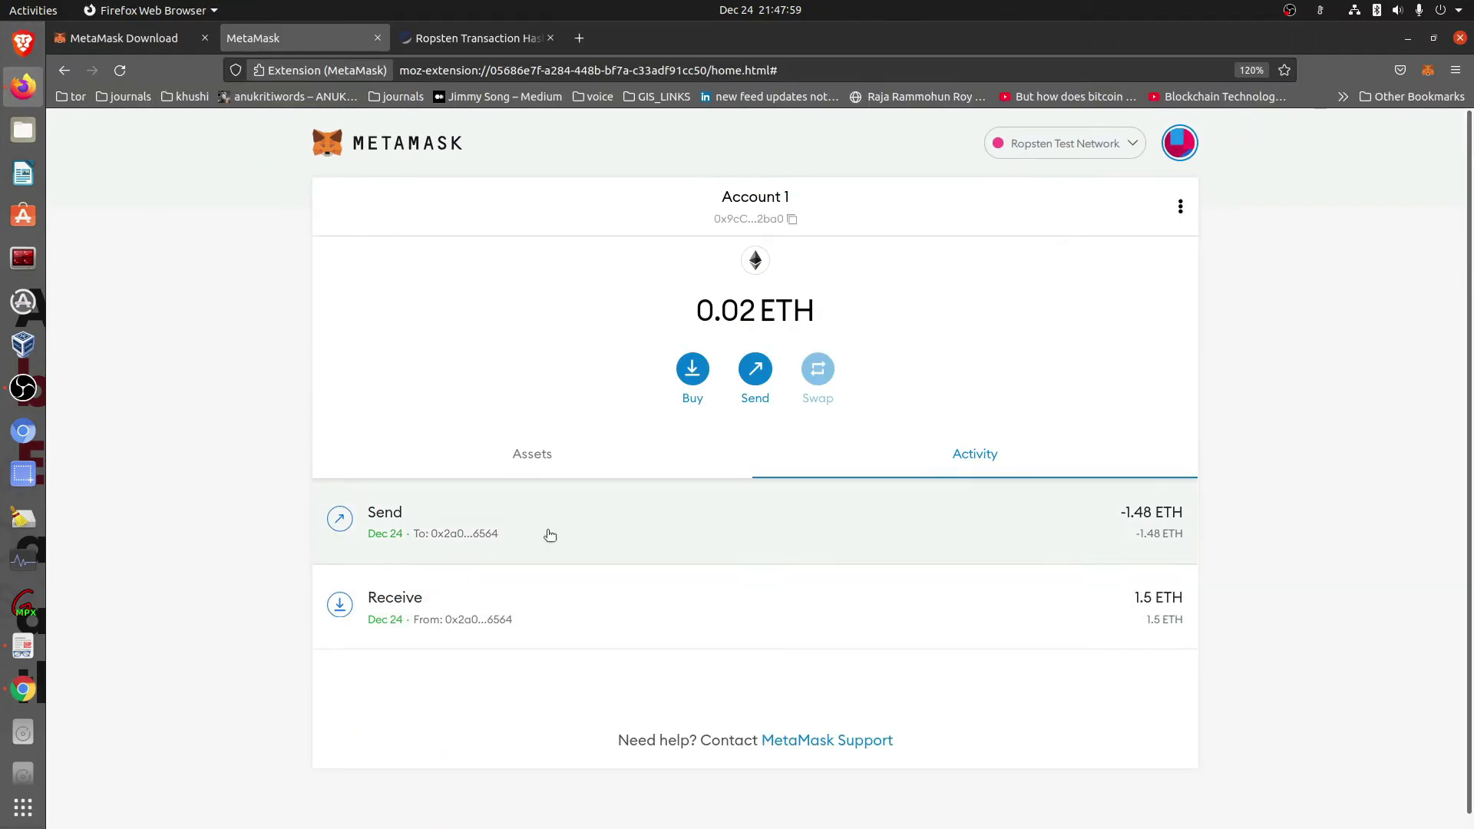
left_click(775, 518)
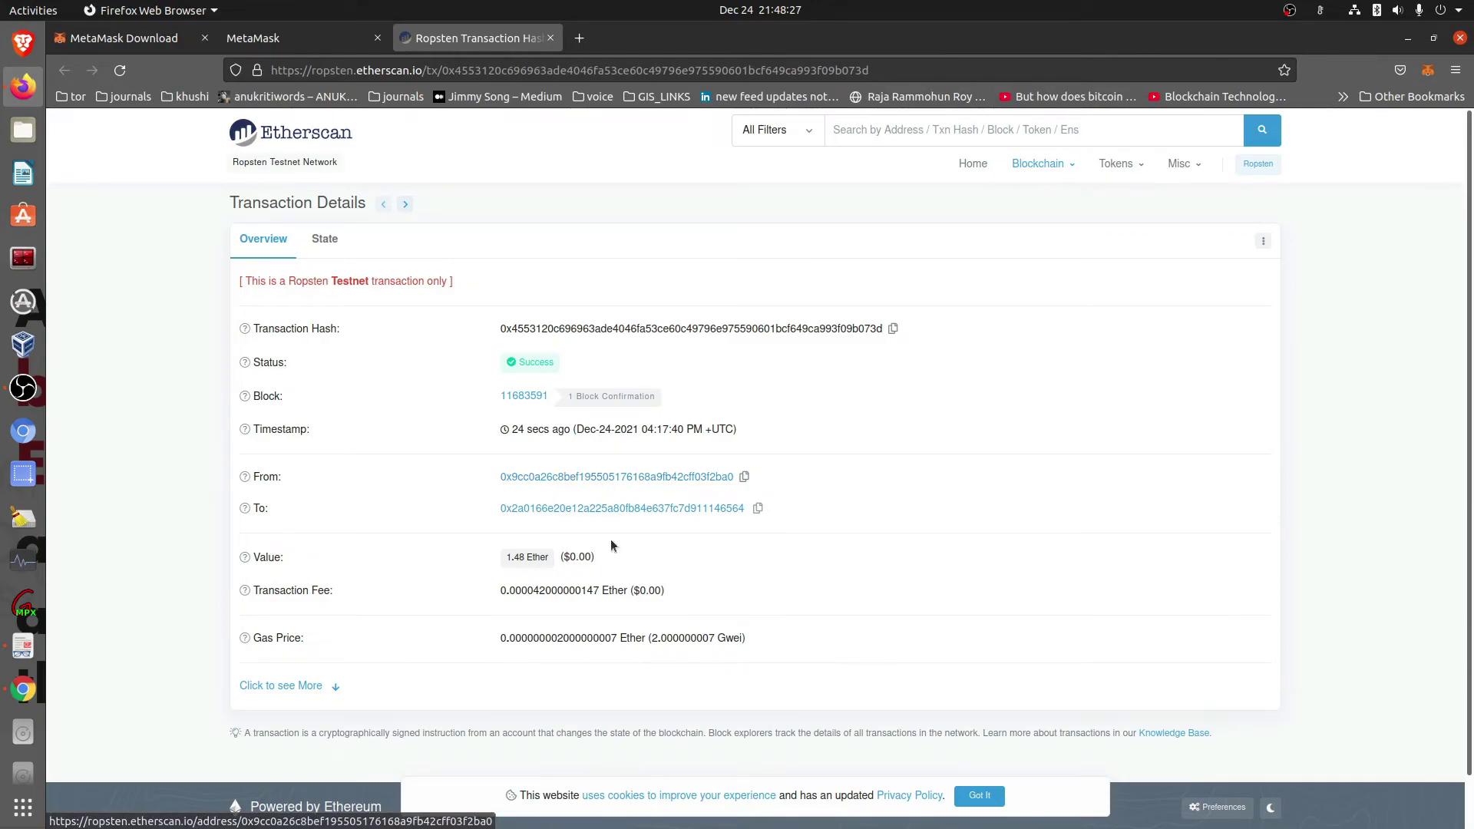
scroll(680, 606, "down", 1)
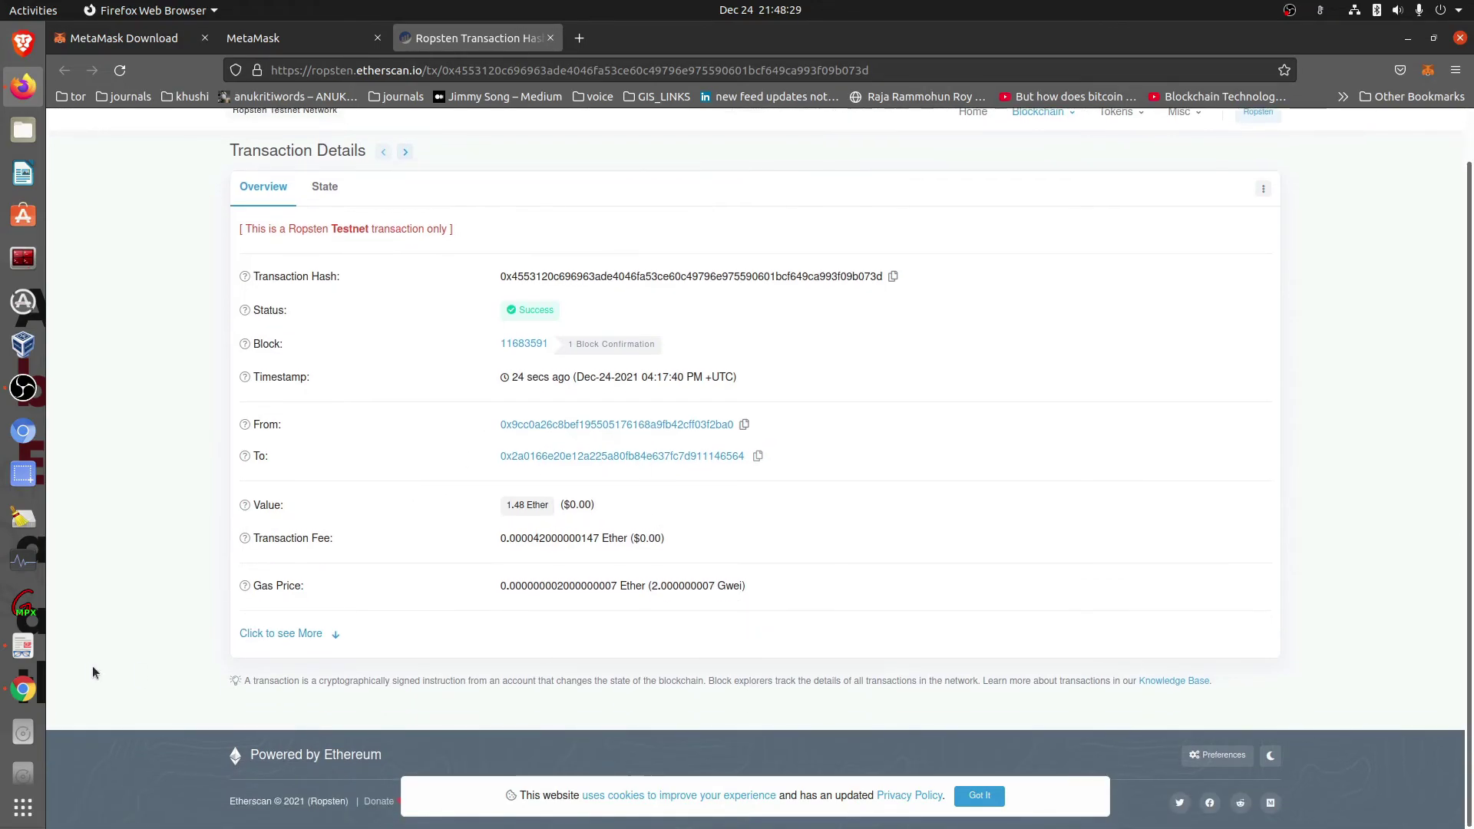
scroll(609, 543, "up", 1)
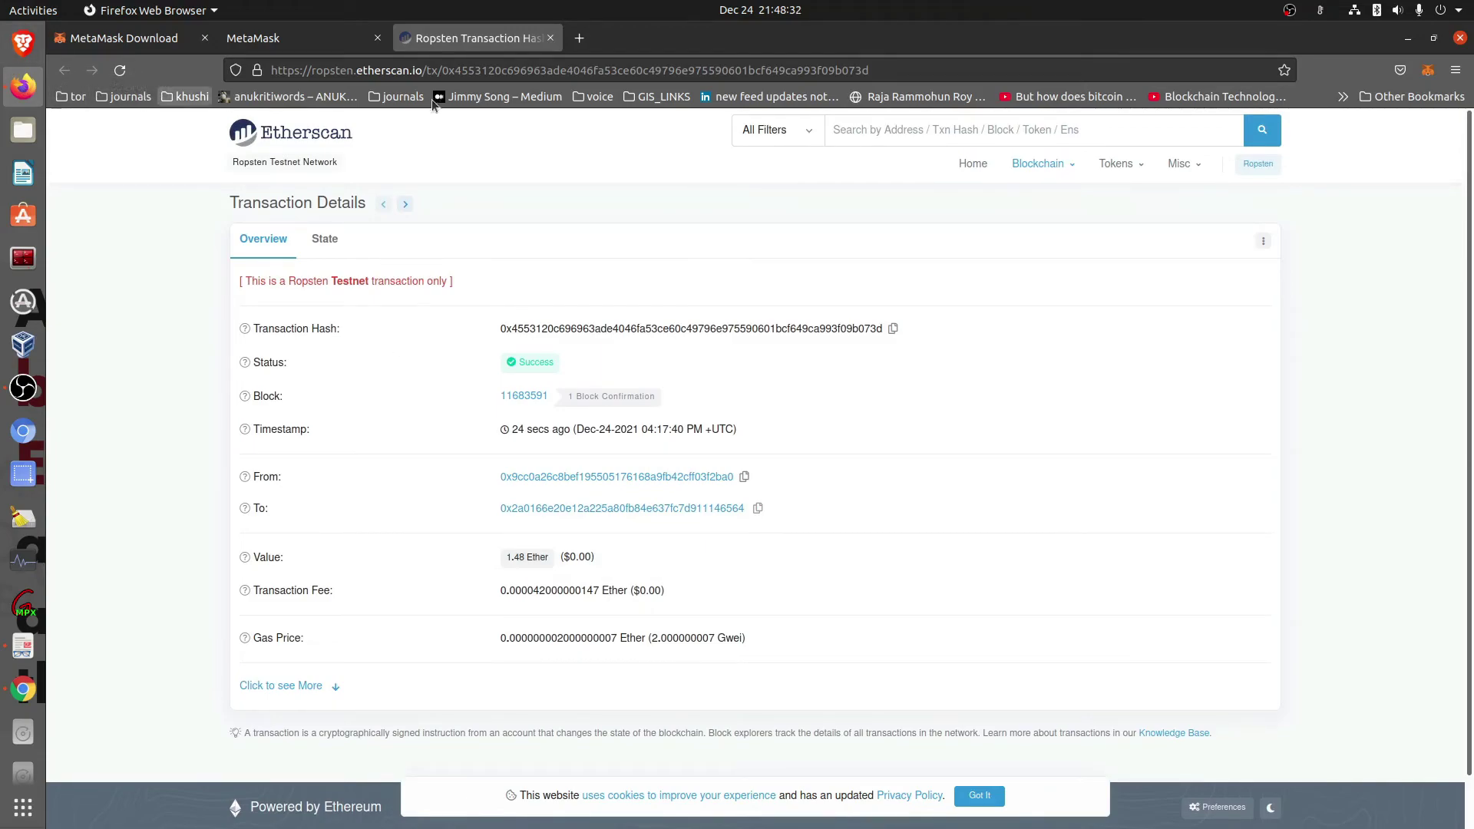
Return from Etherscan to the MetaMask tab showing the confirmed 1.48 ETH send.
left_click(294, 38)
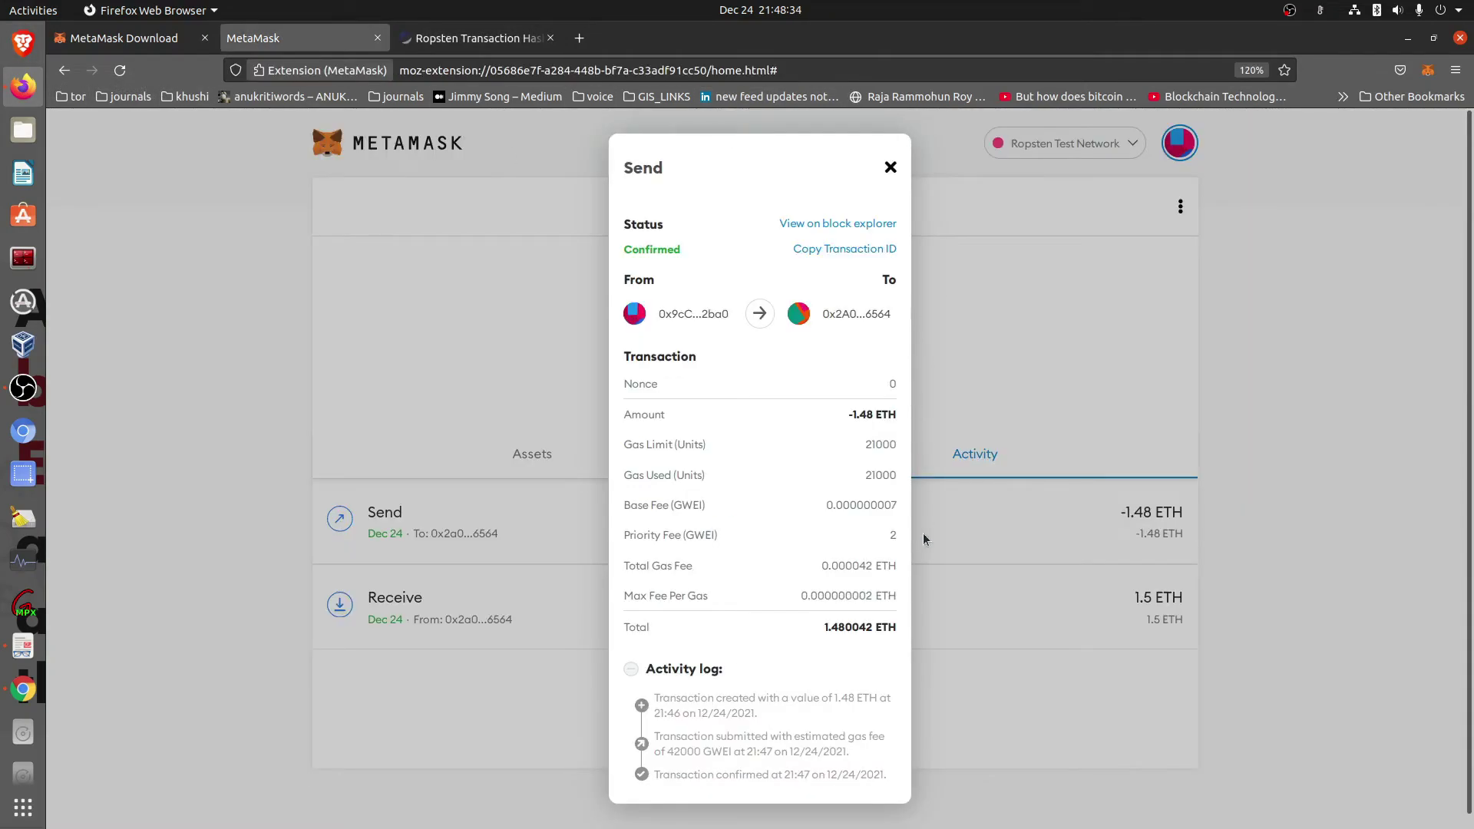
Close the Send details popup to reveal Account 1 at 0.02 ETH.
left_click(890, 170)
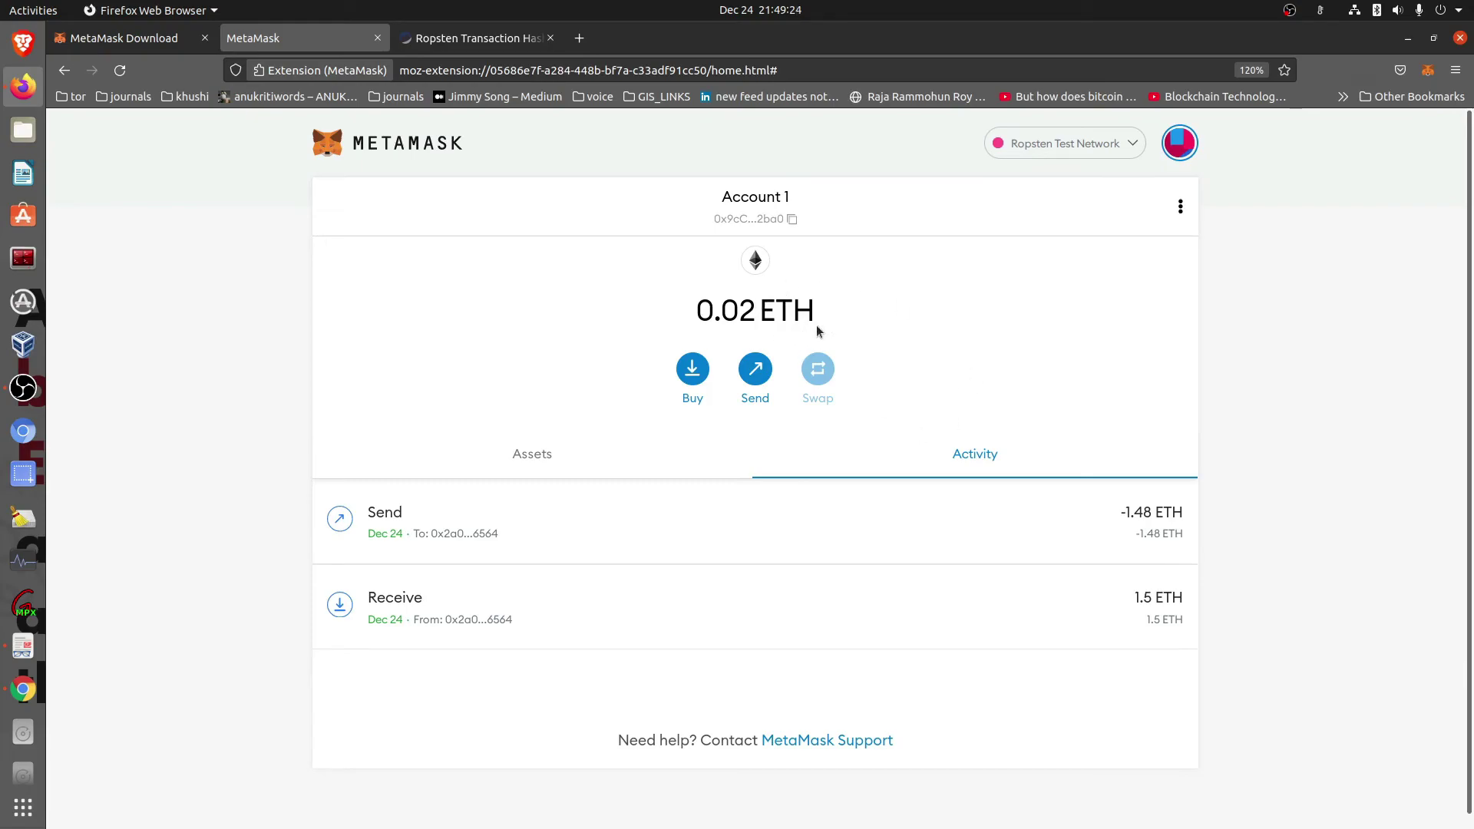
Review the Chrome 8.9273 ETH balance and Etherscan record, then open the network list.
left_click(23, 689)
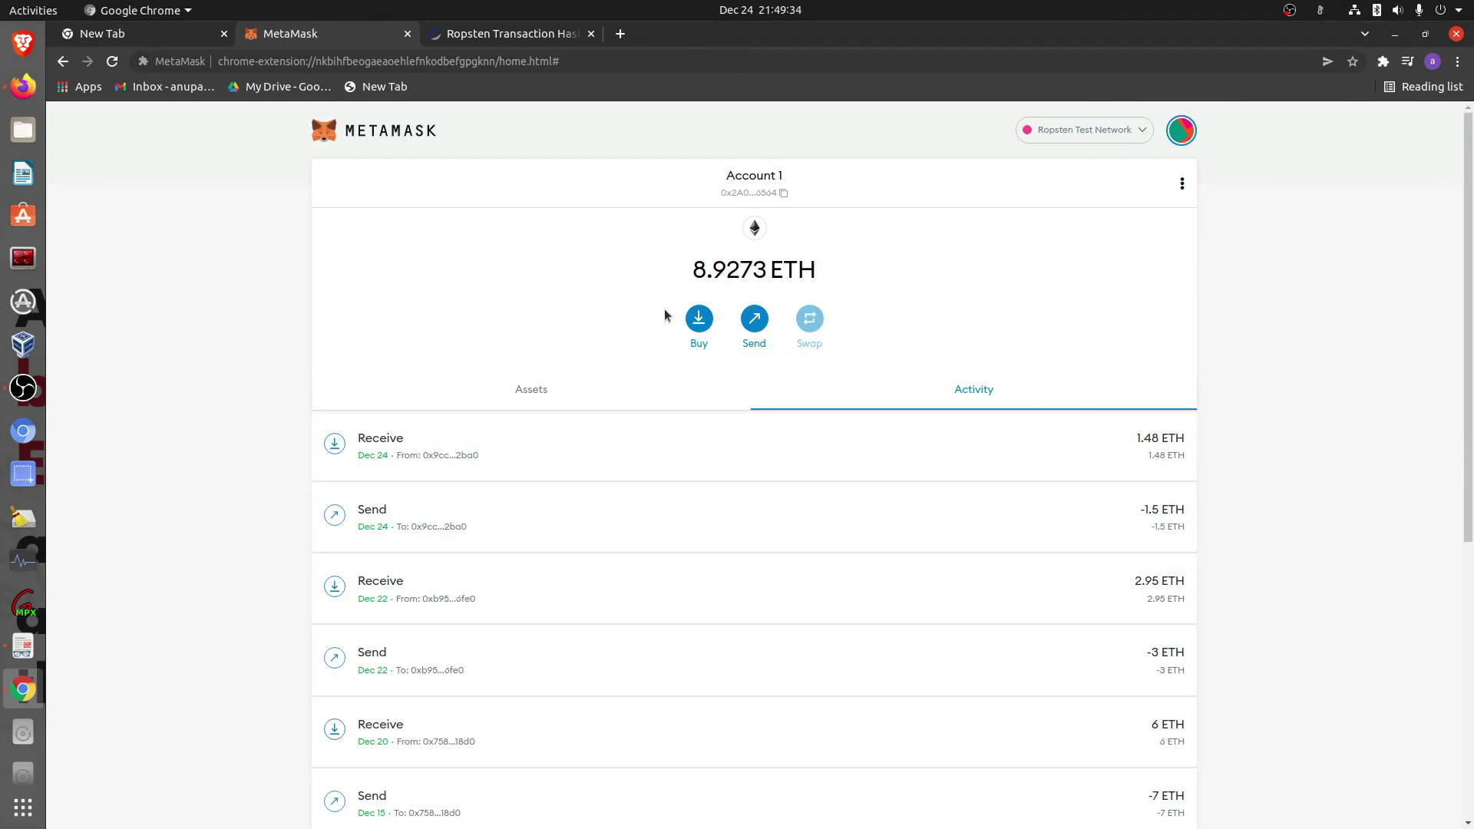
left_click(24, 87)
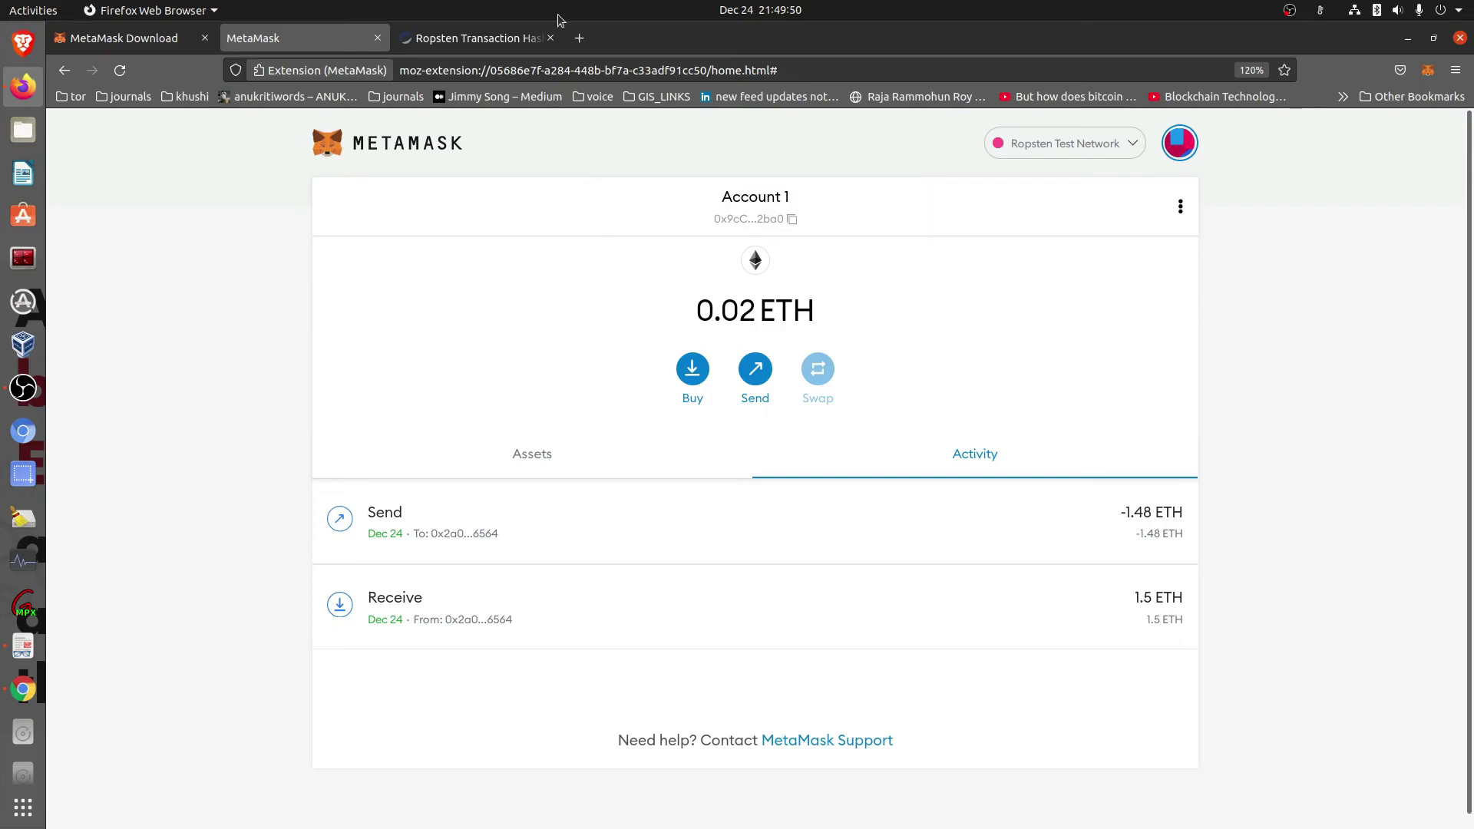
left_click(477, 39)
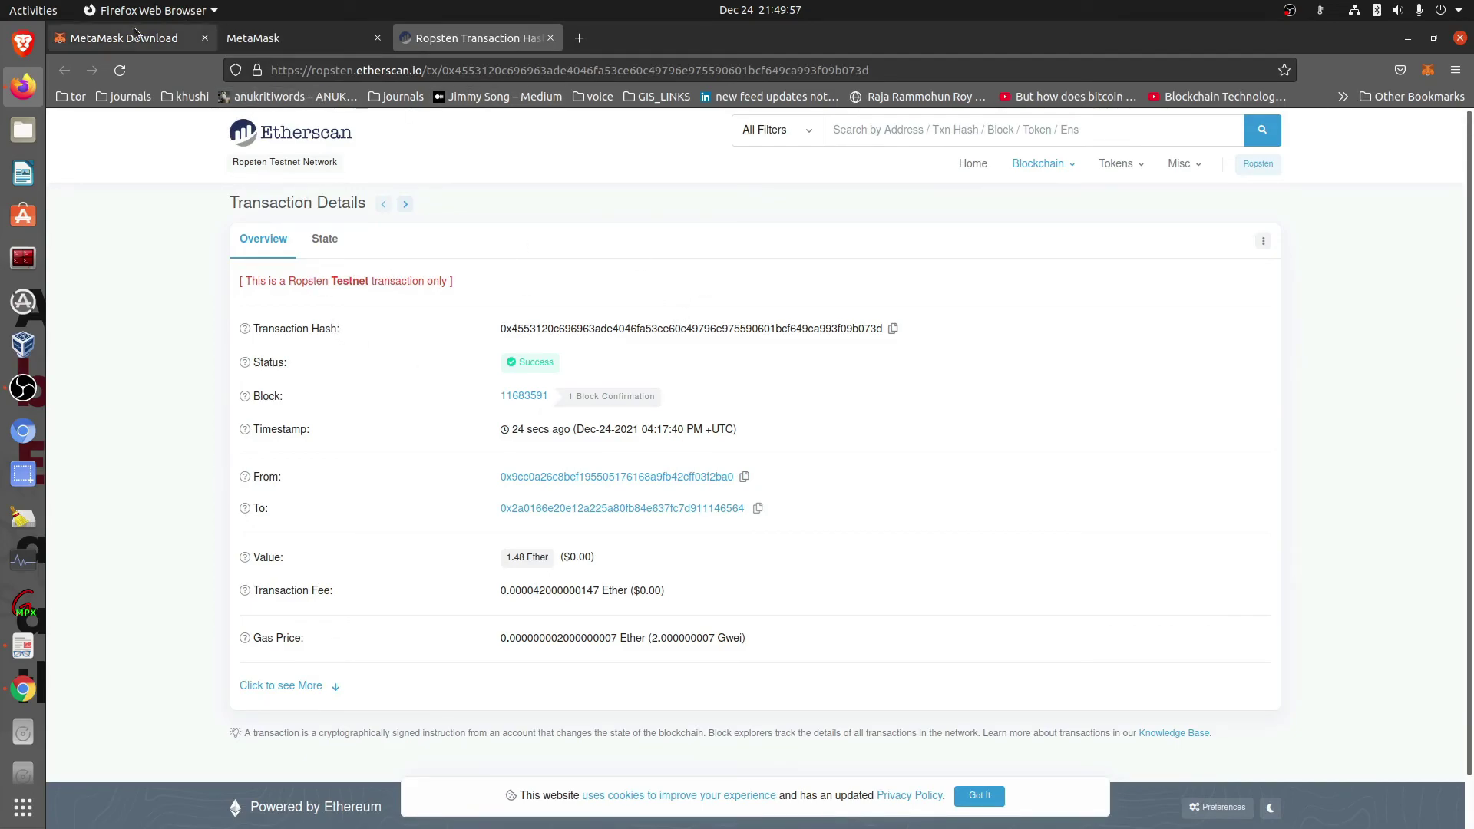
left_click(252, 39)
left_click(1065, 143)
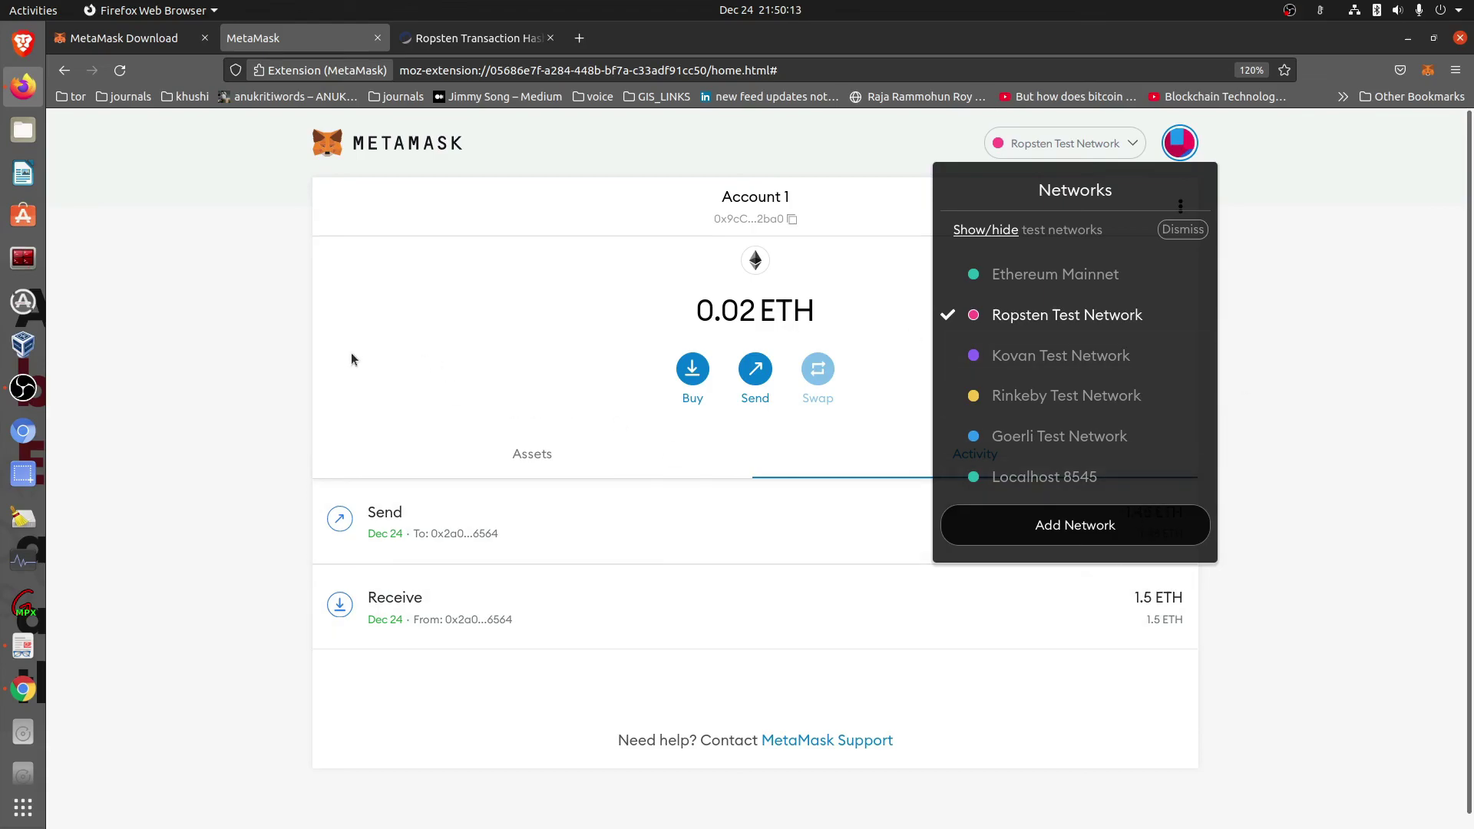
Dismiss the Networks dropdown, leaving the Ropsten wallet home at 0.02 ETH.
left_click(1315, 167)
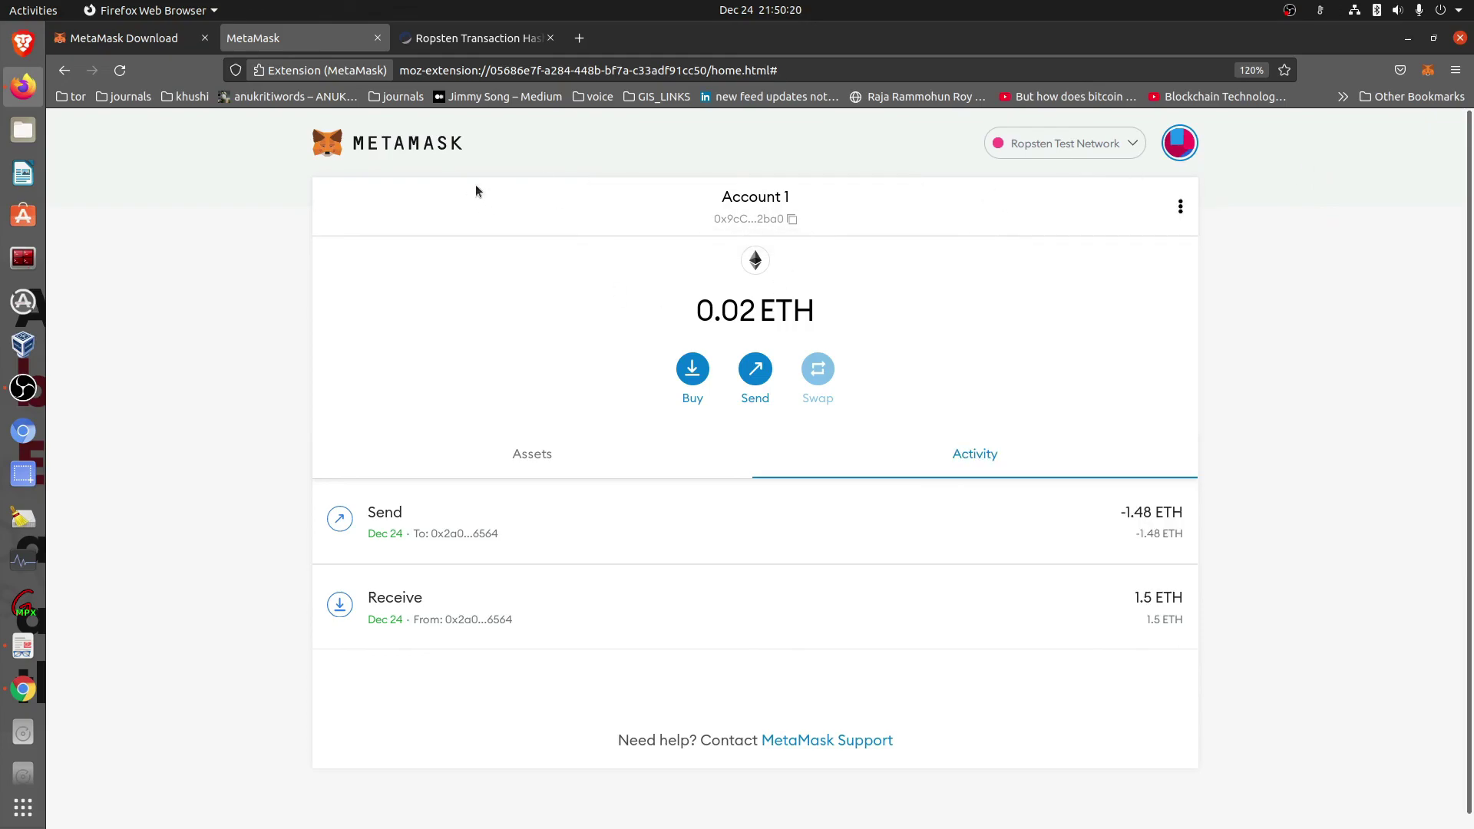